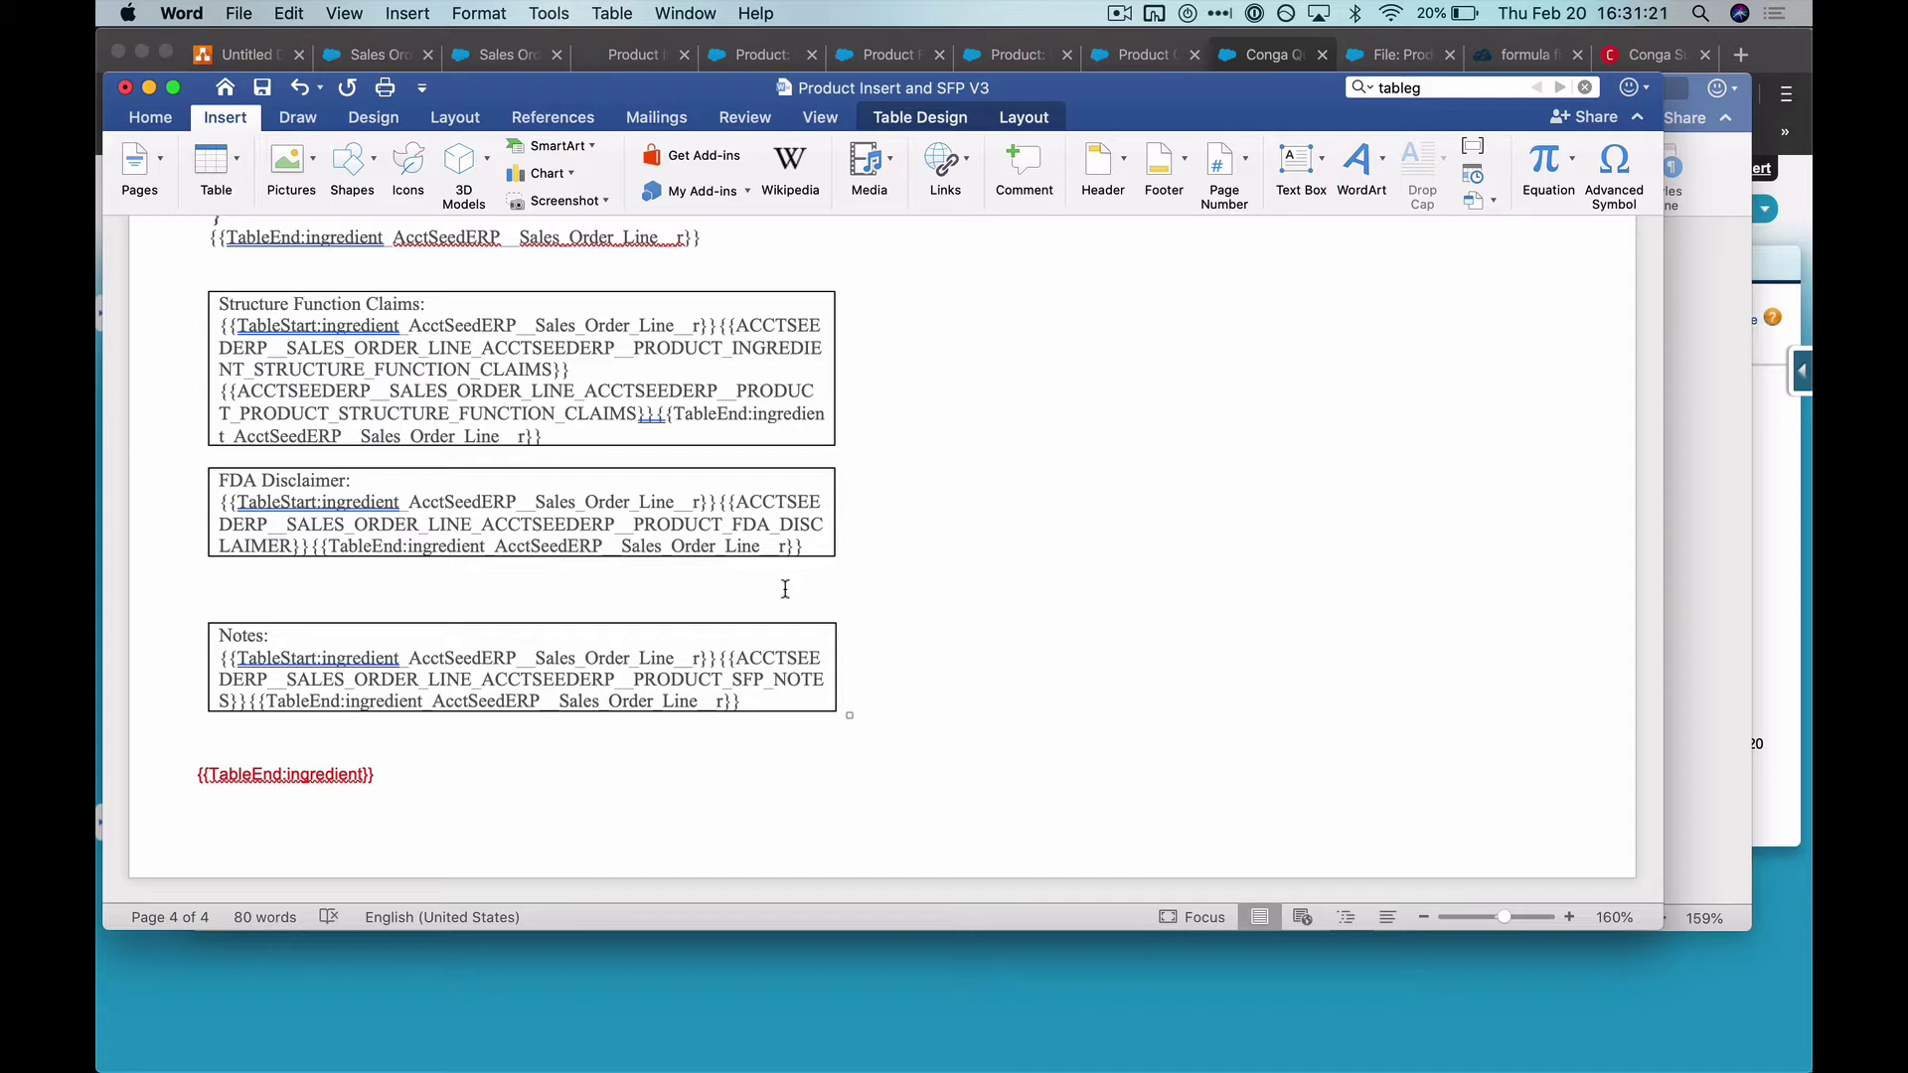
Step: Review the template's {{TableStart:ingredient}} and TableEnd tags, then switch to the Conga Query in Brave
click(333, 637)
click(323, 593)
scroll(429, 564, up, 15)
scroll(424, 574, up, 10)
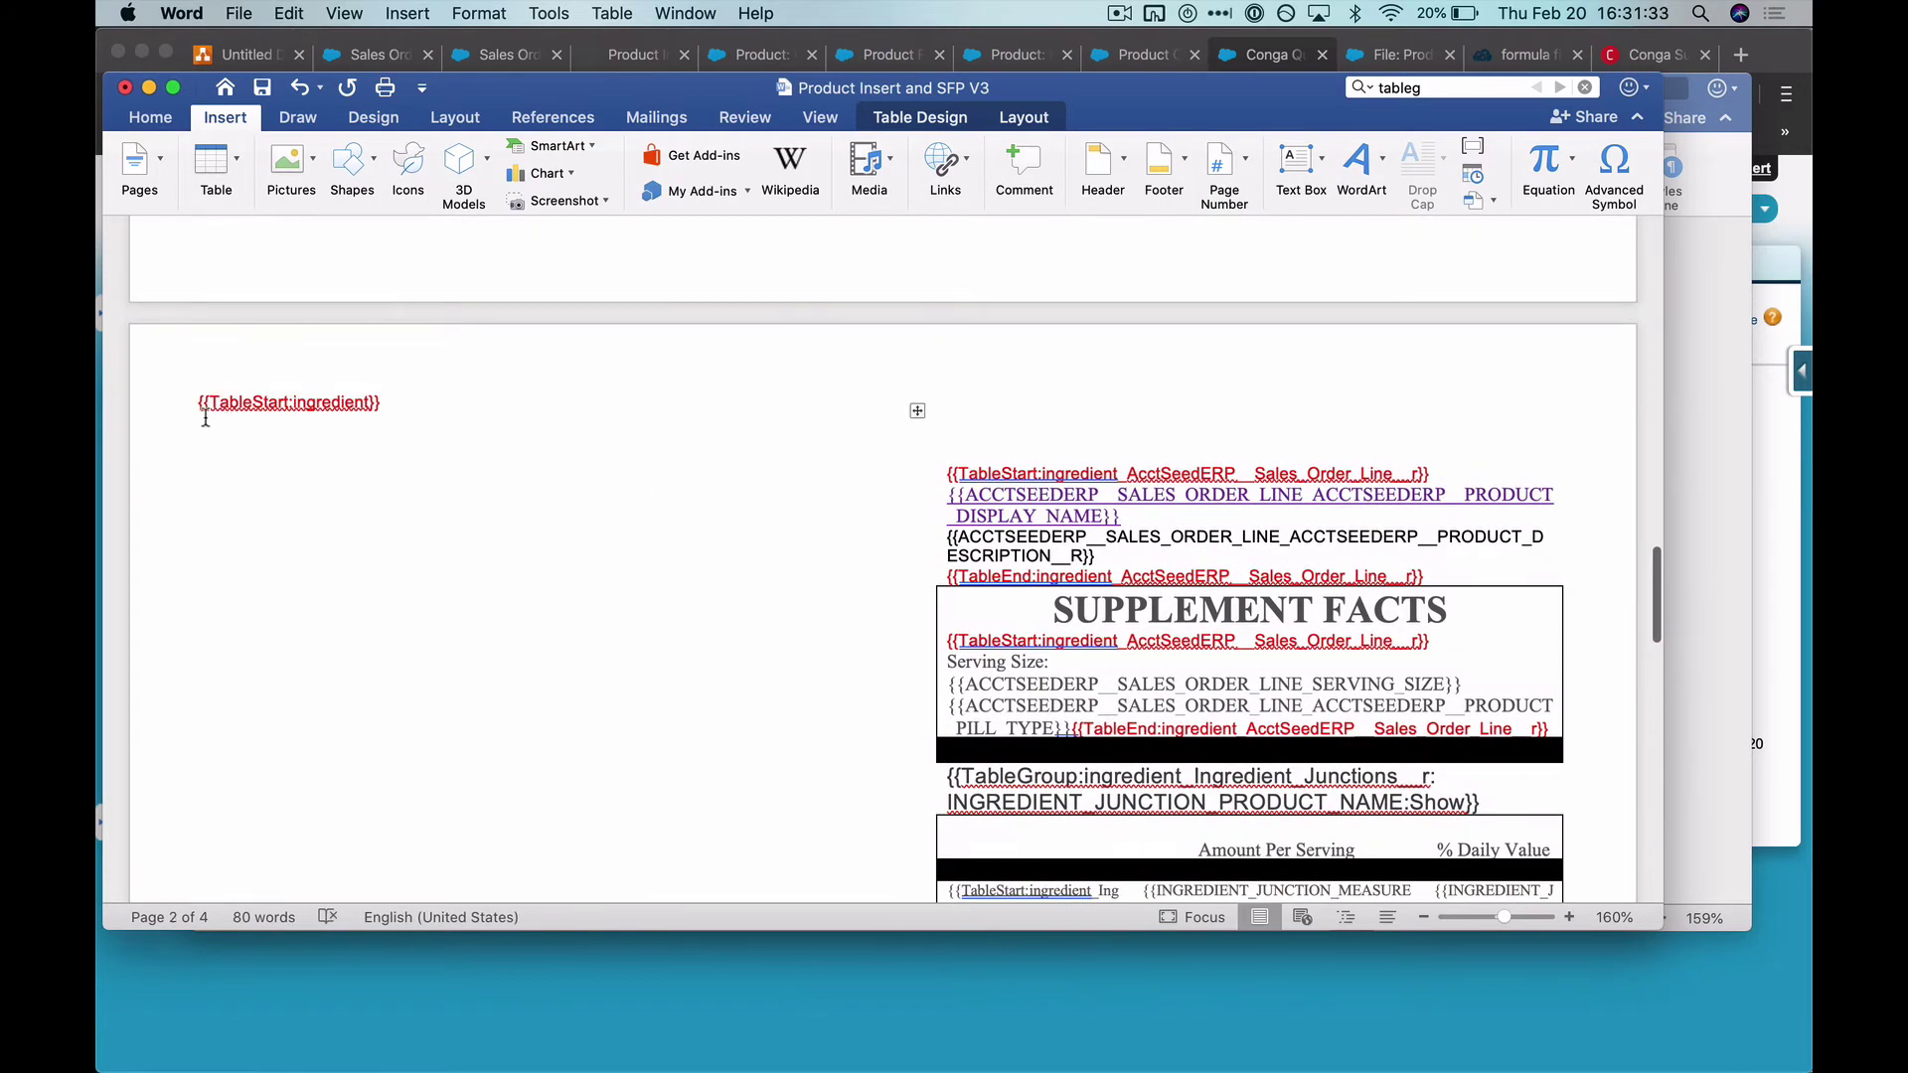
drag(199, 406, 451, 389)
scroll(1021, 547, down, 3)
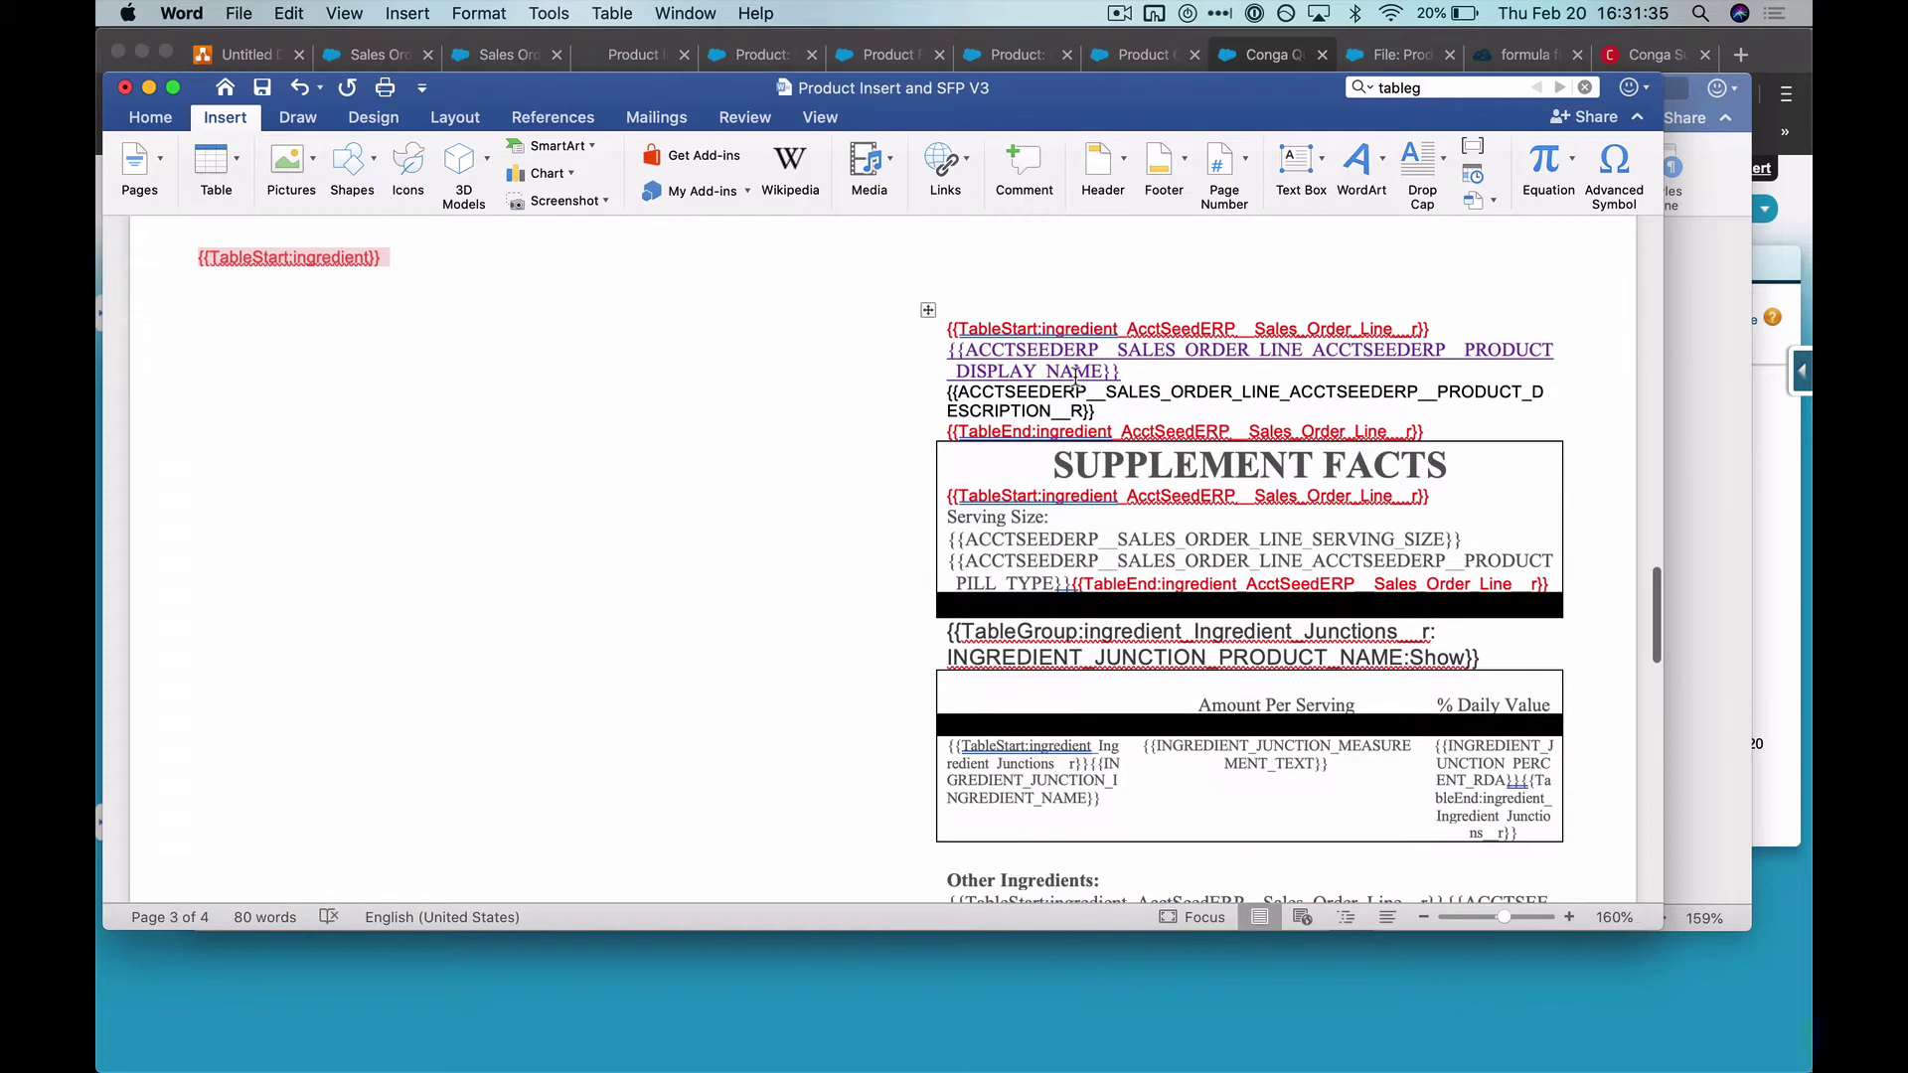
scroll(1082, 476, down, 10)
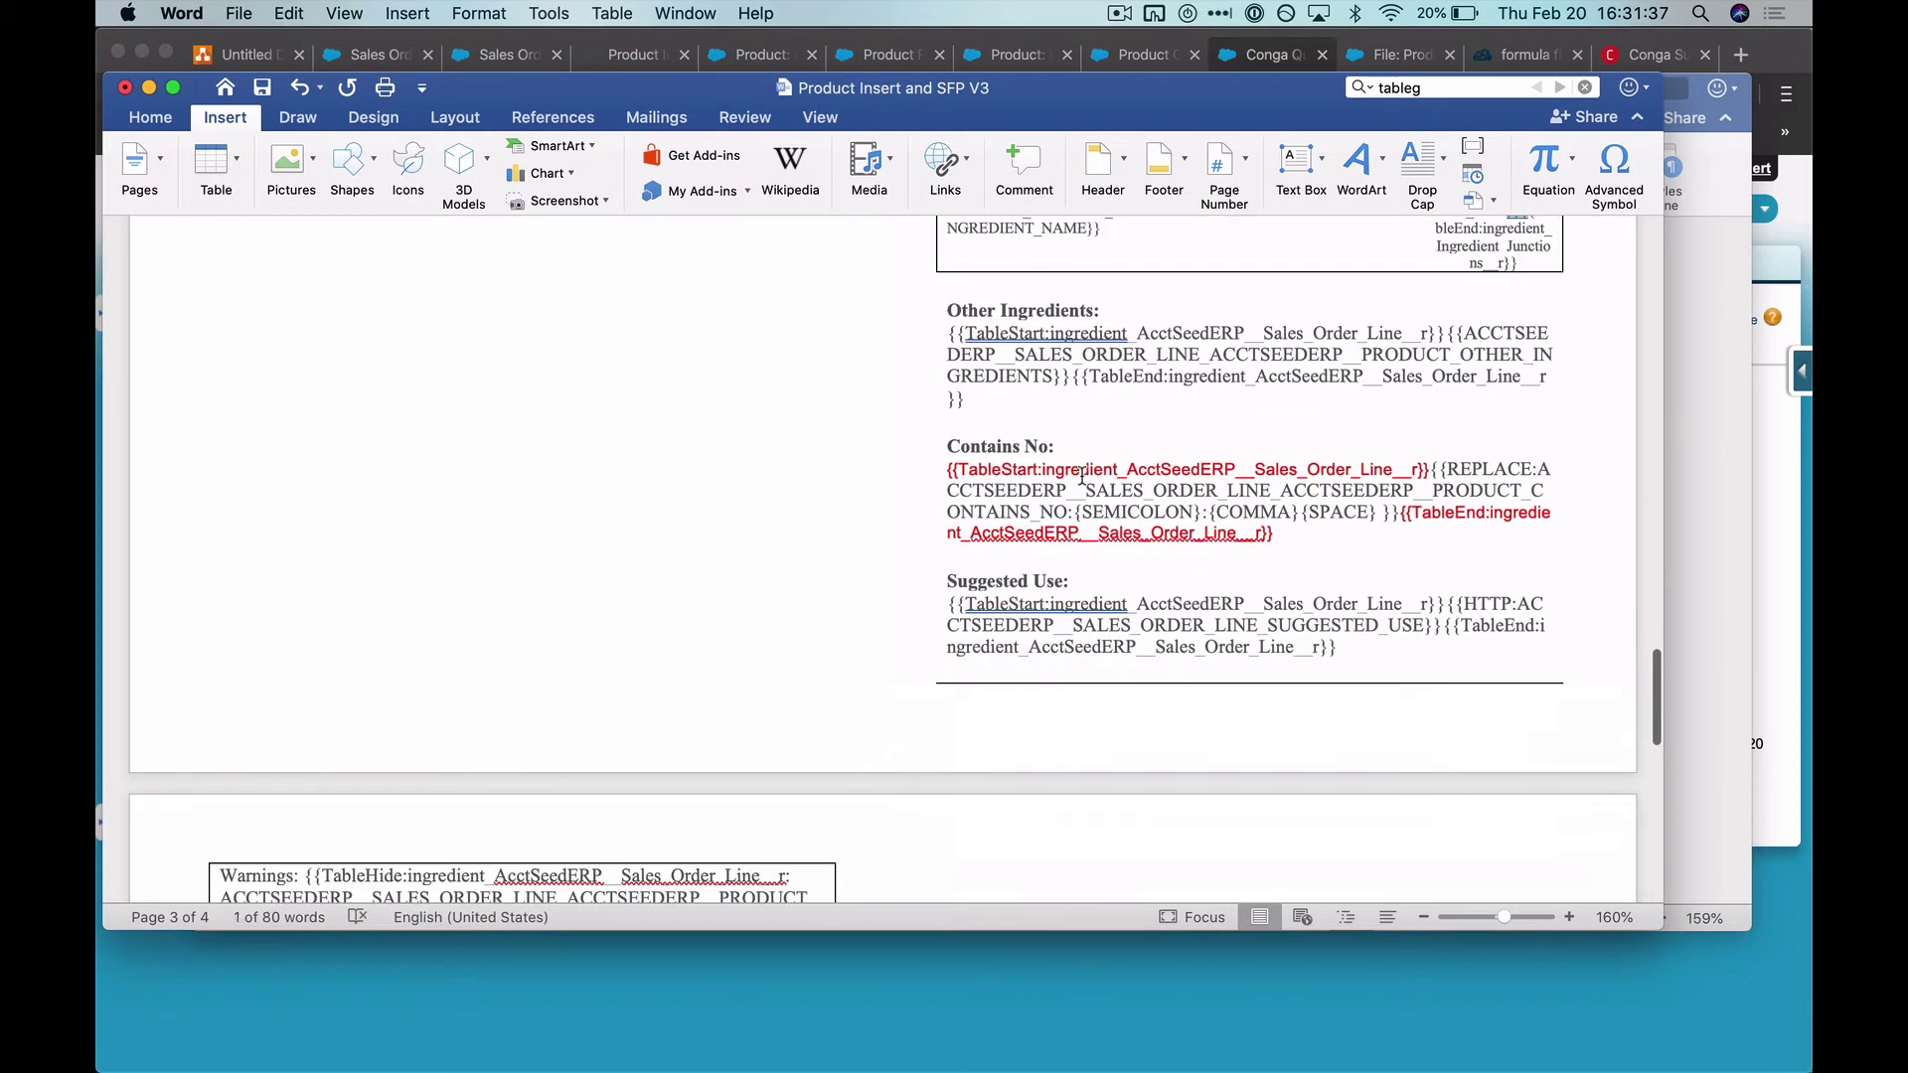
scroll(1082, 475, down, 8)
scroll(810, 594, down, 6)
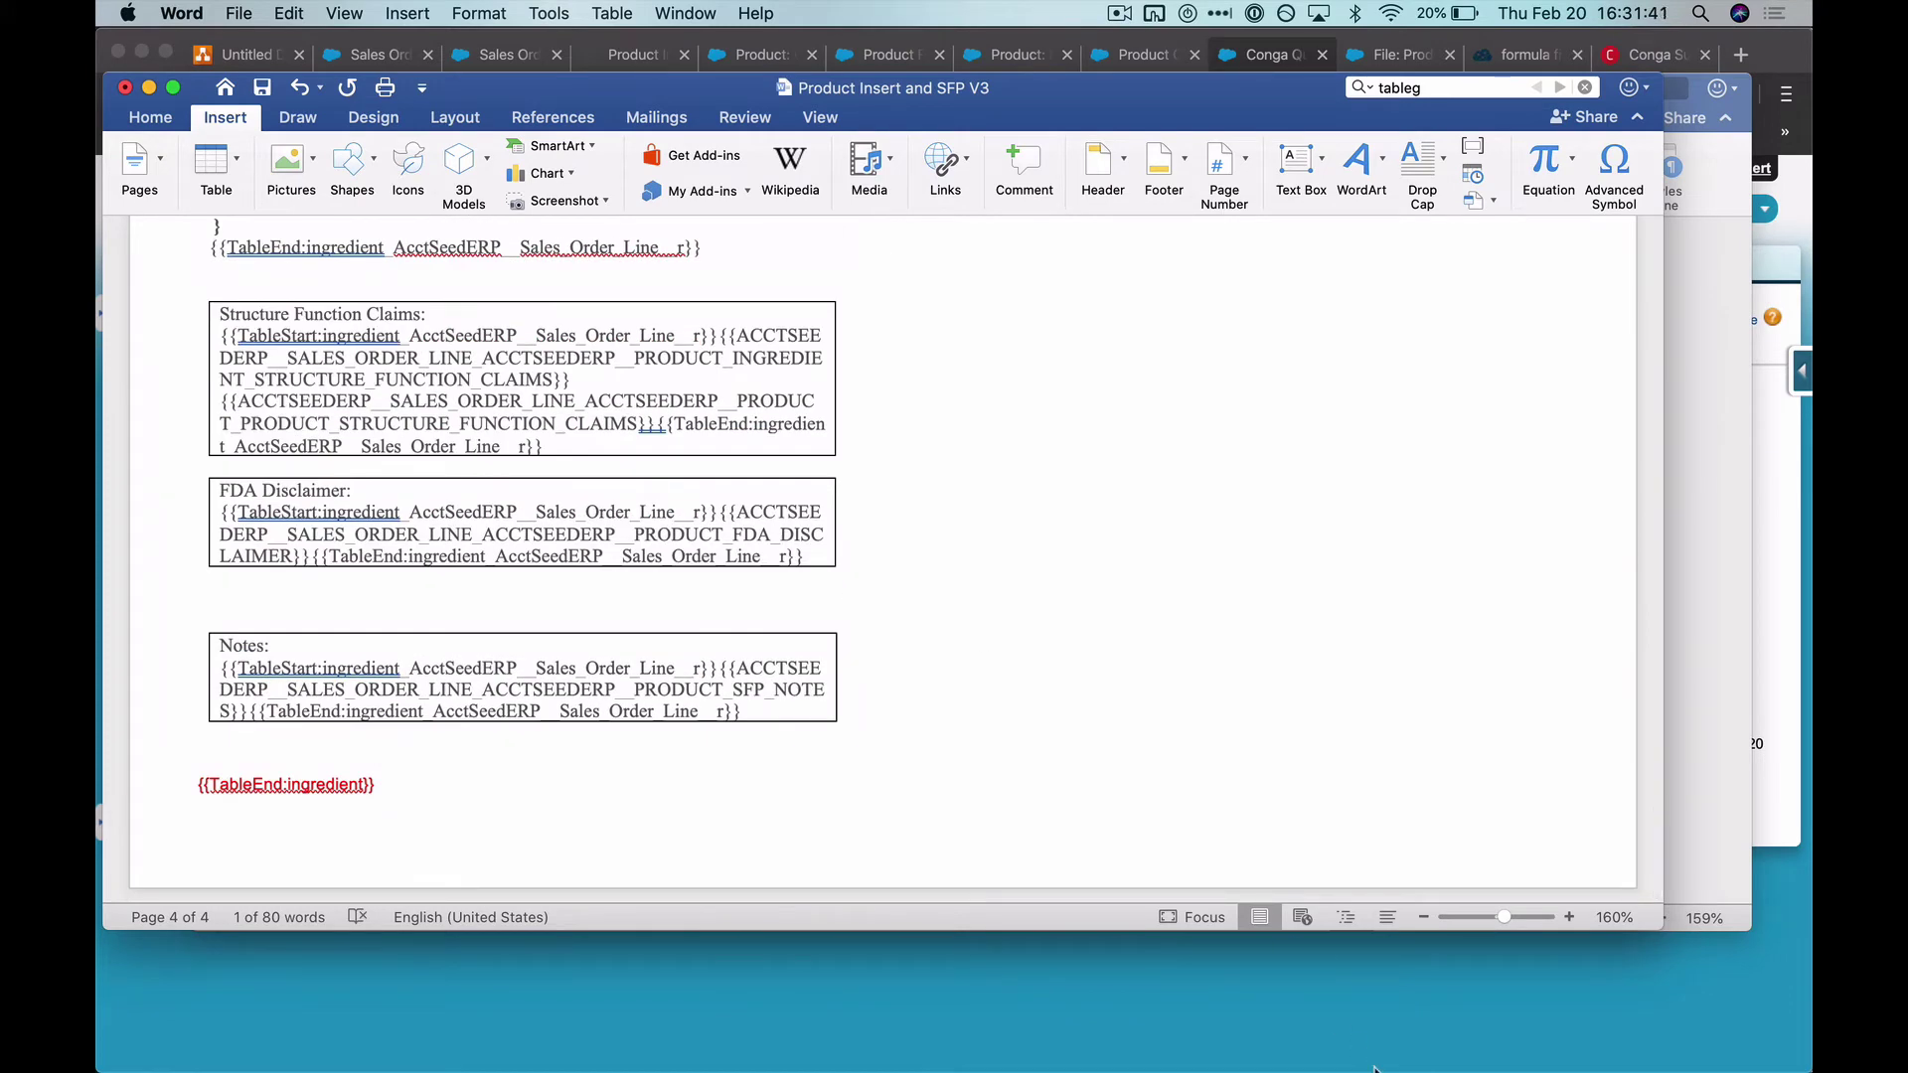
key(super+Tab)
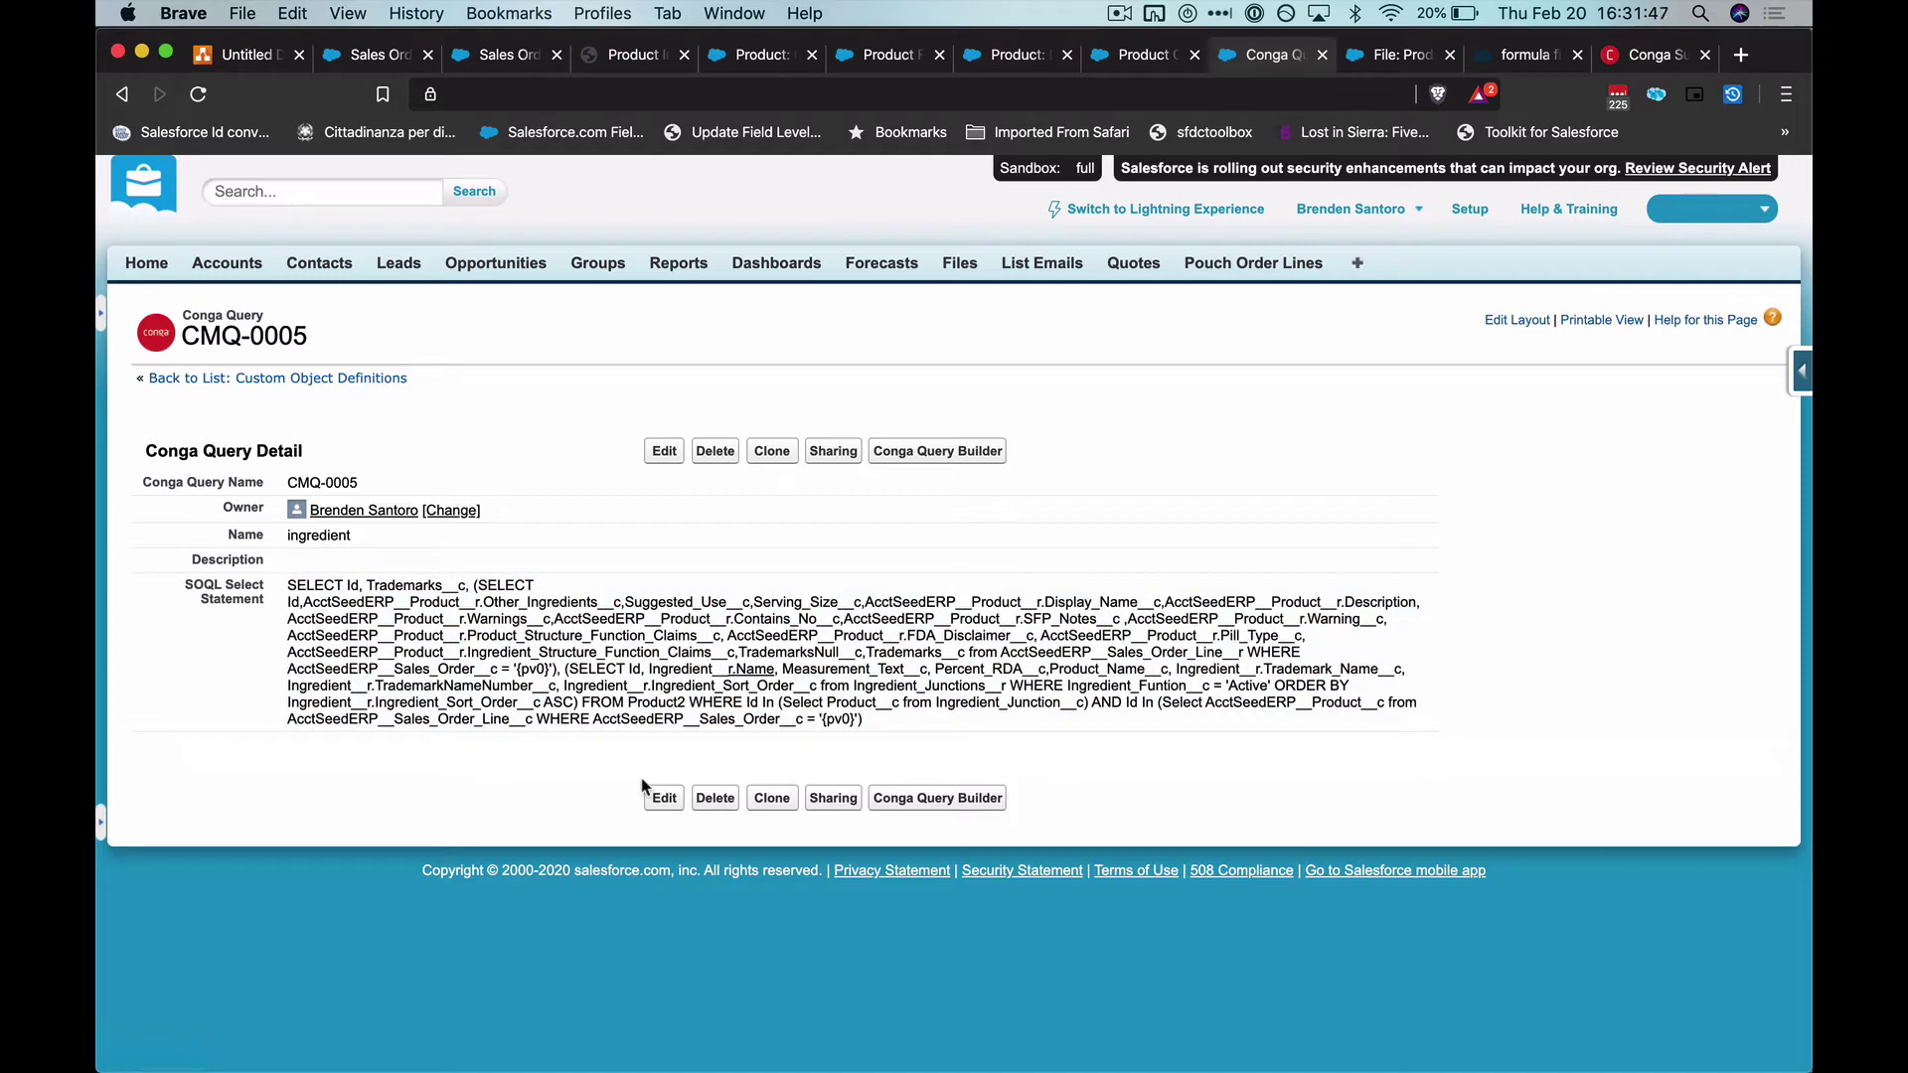
Step: After checking CMQ-0005's SOQL Select Statement, switch to another tab to return to Word
click(249, 56)
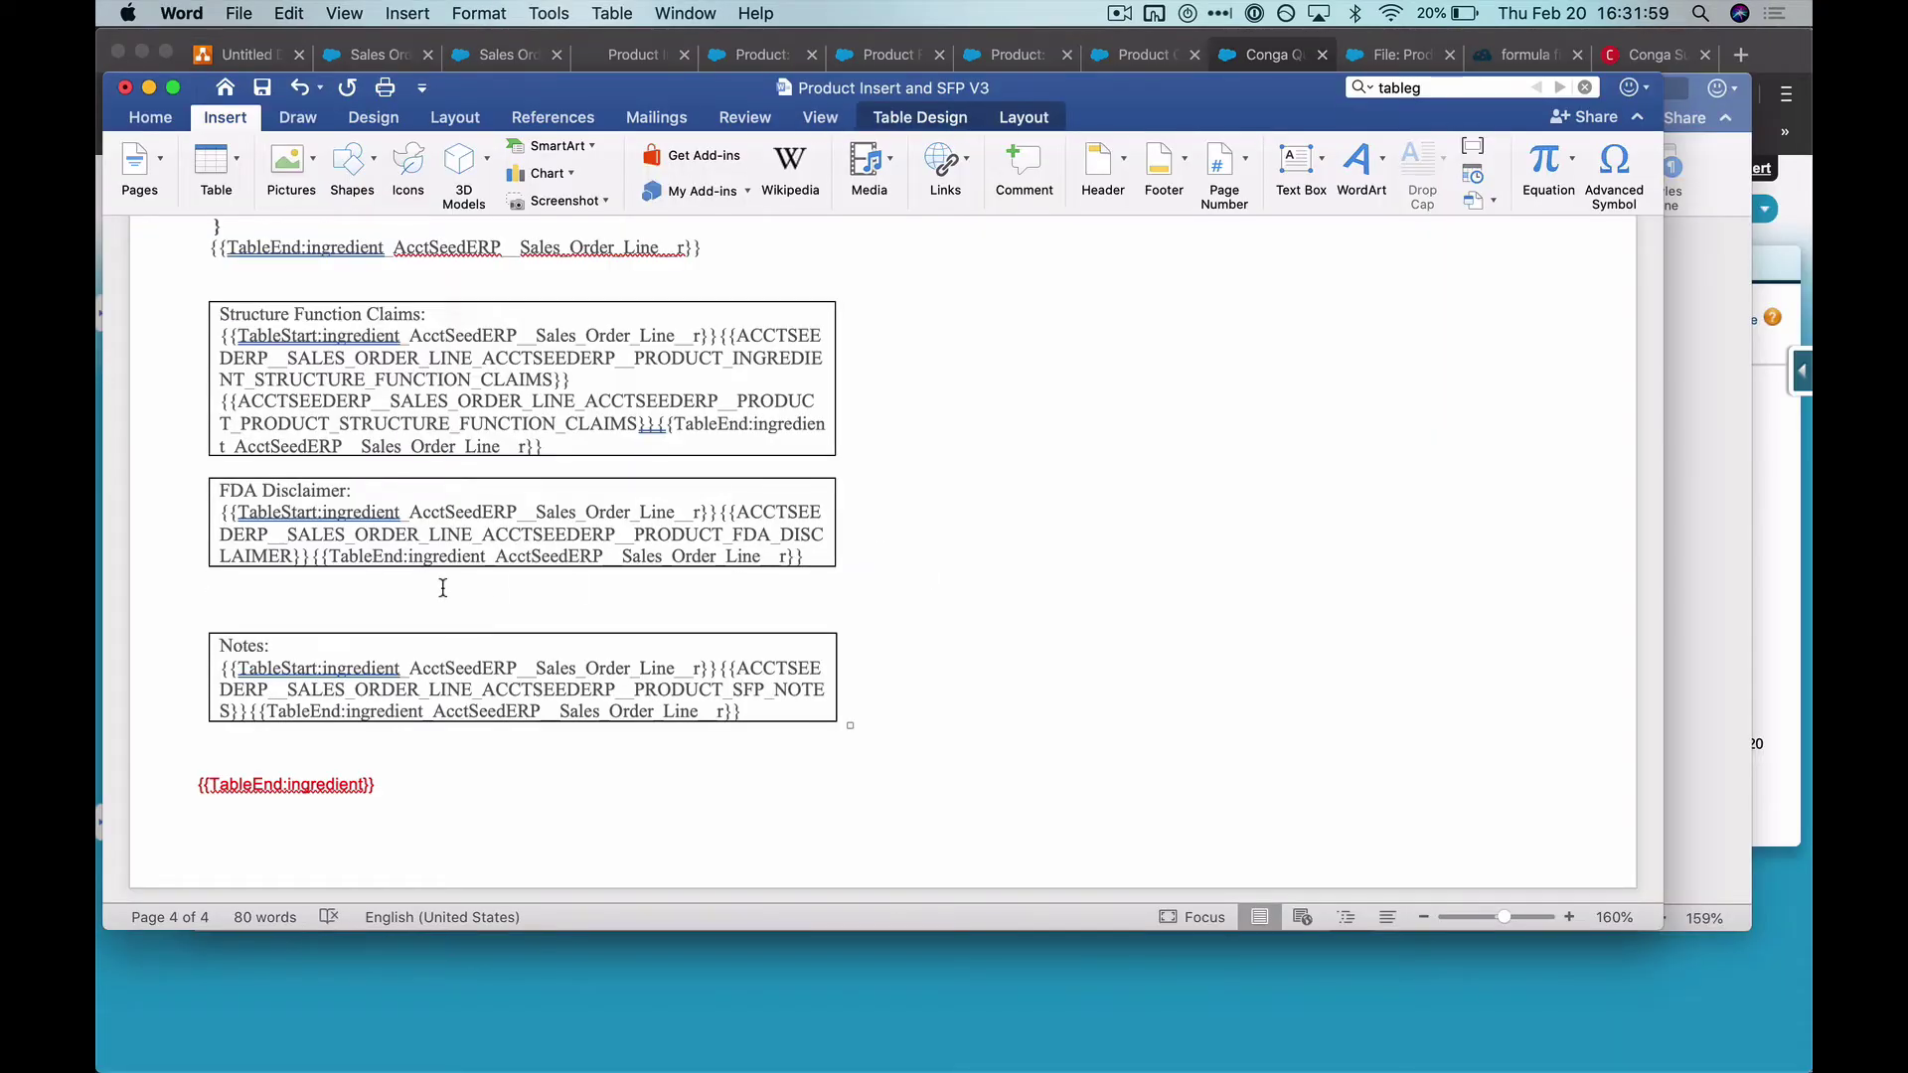
Step: Insert a Mail Merge 'If' field on the blank line between the FDA Disclaimer and Notes boxes
click(443, 588)
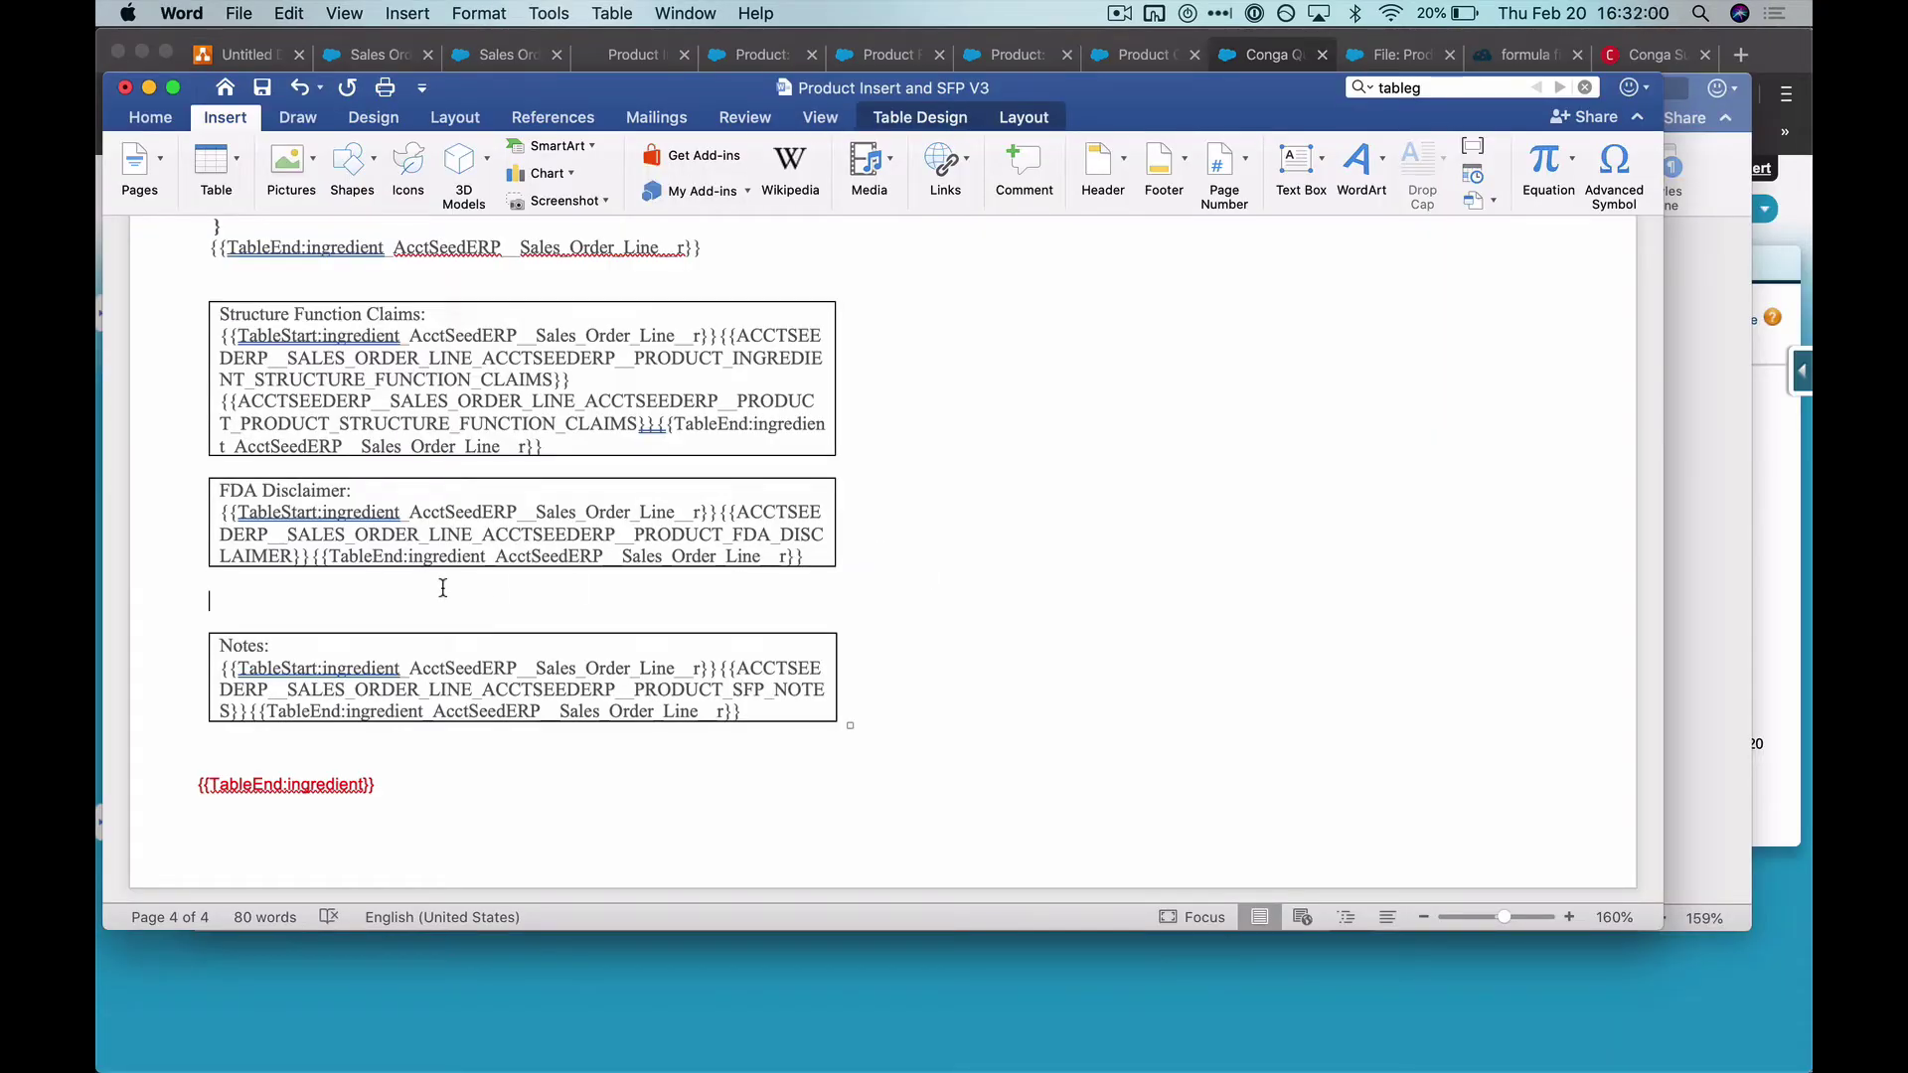
click(1470, 148)
scroll(924, 318, up, 2)
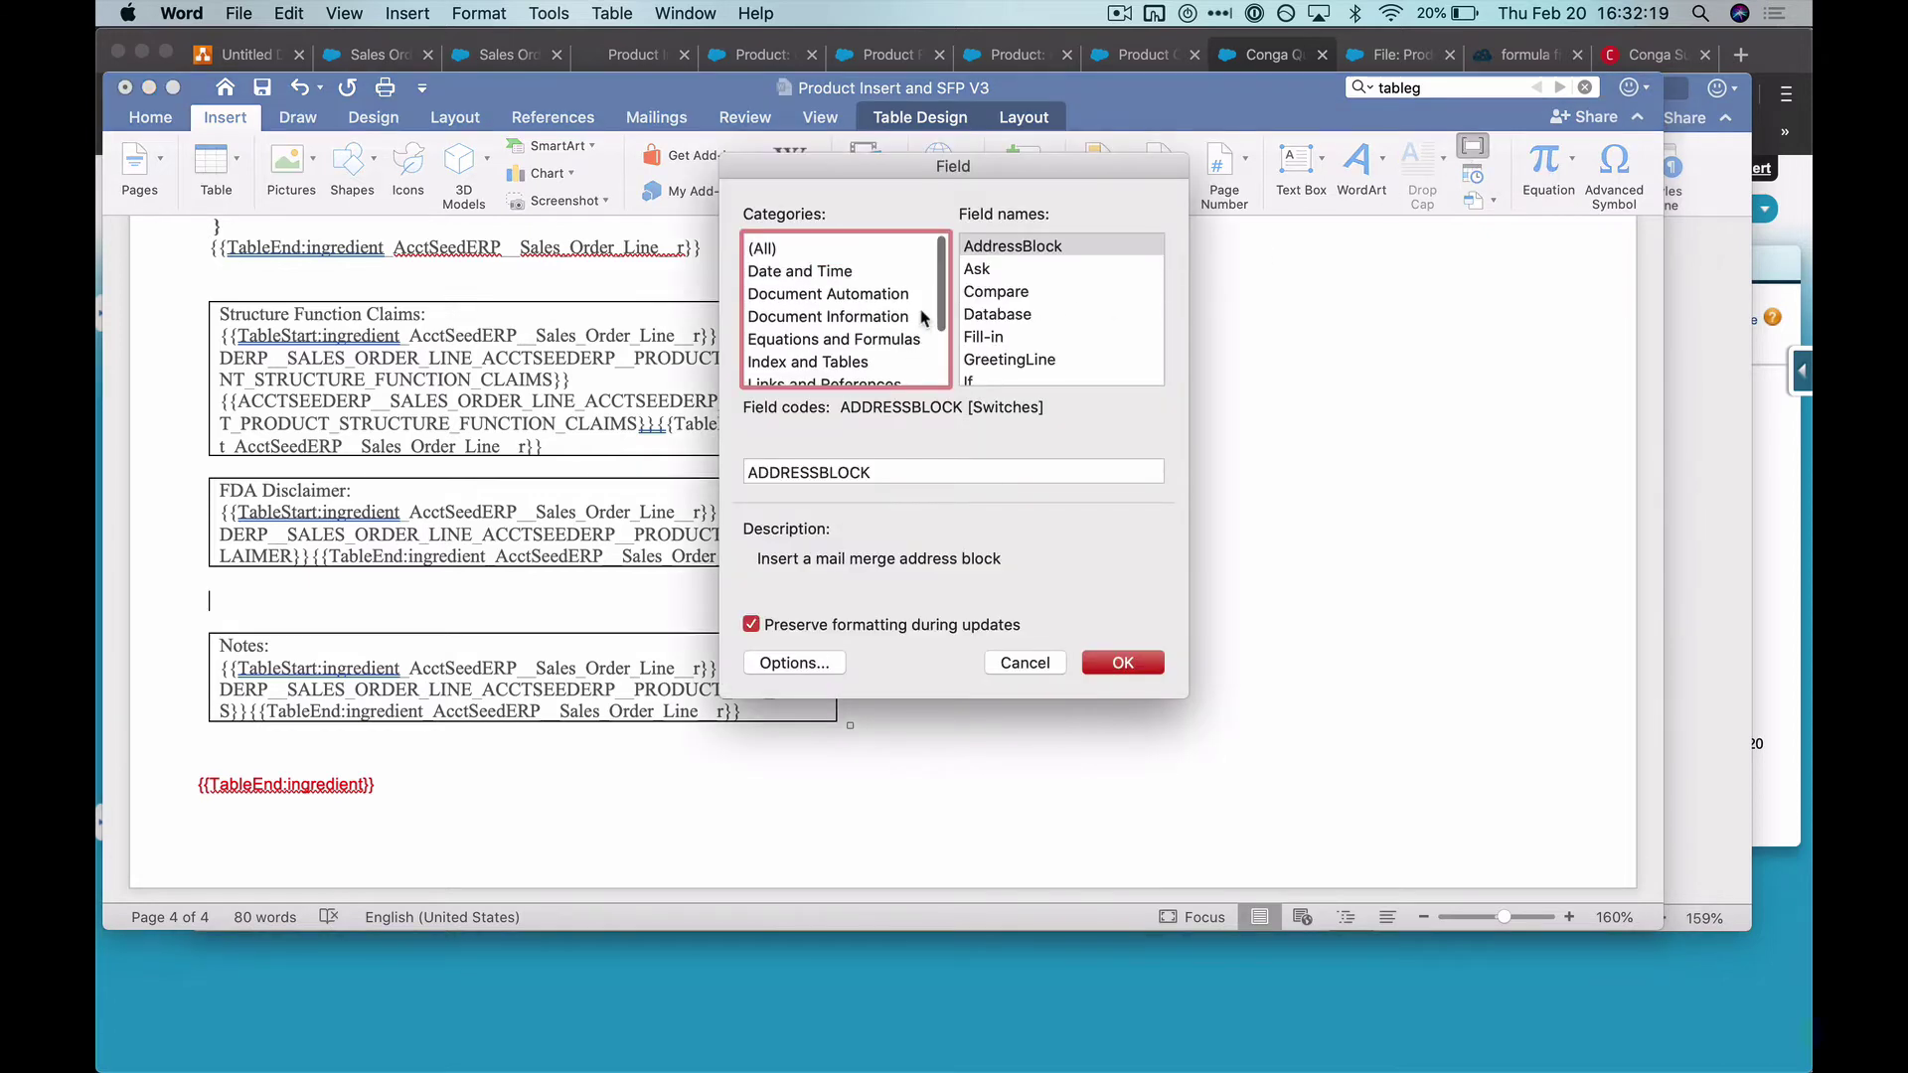
scroll(923, 318, down, 3)
scroll(860, 308, up, 3)
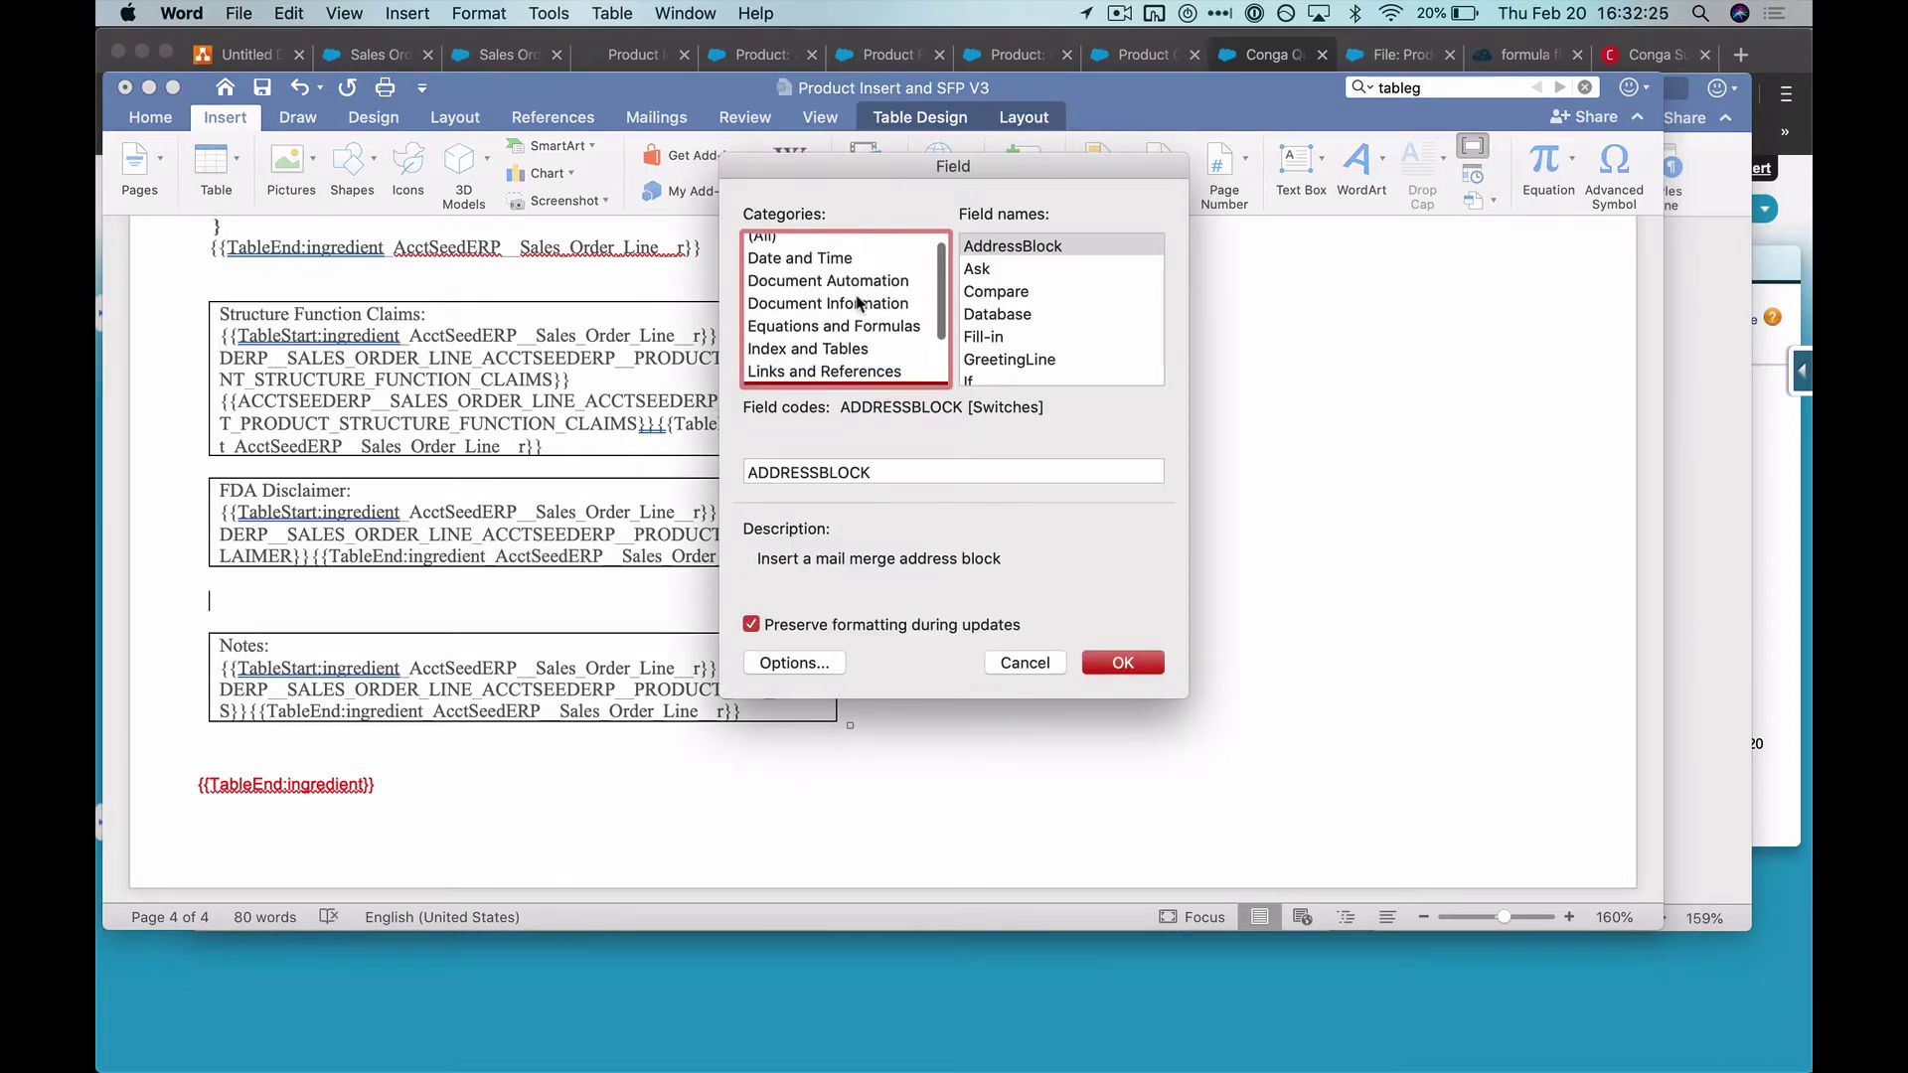
scroll(860, 308, down, 2)
click(860, 354)
scroll(1050, 338, down, 2)
click(1029, 335)
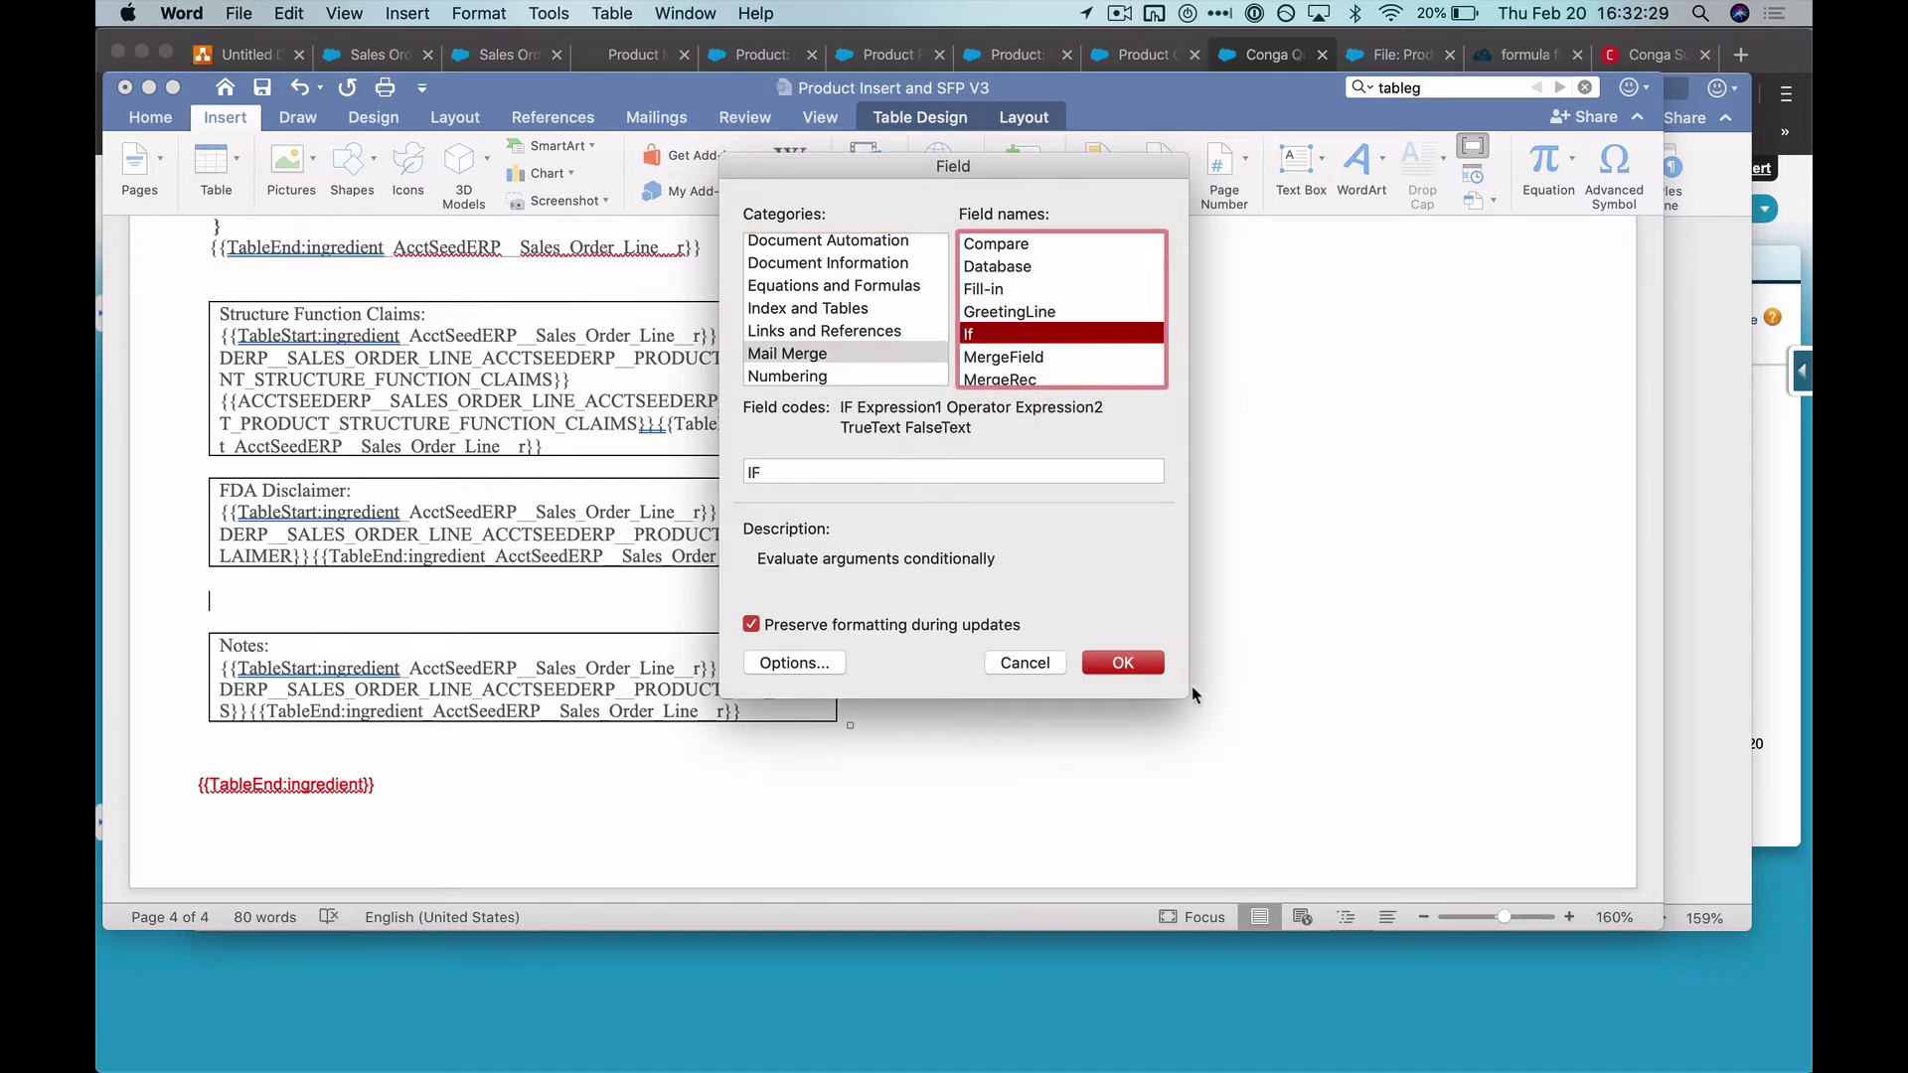
click(1157, 664)
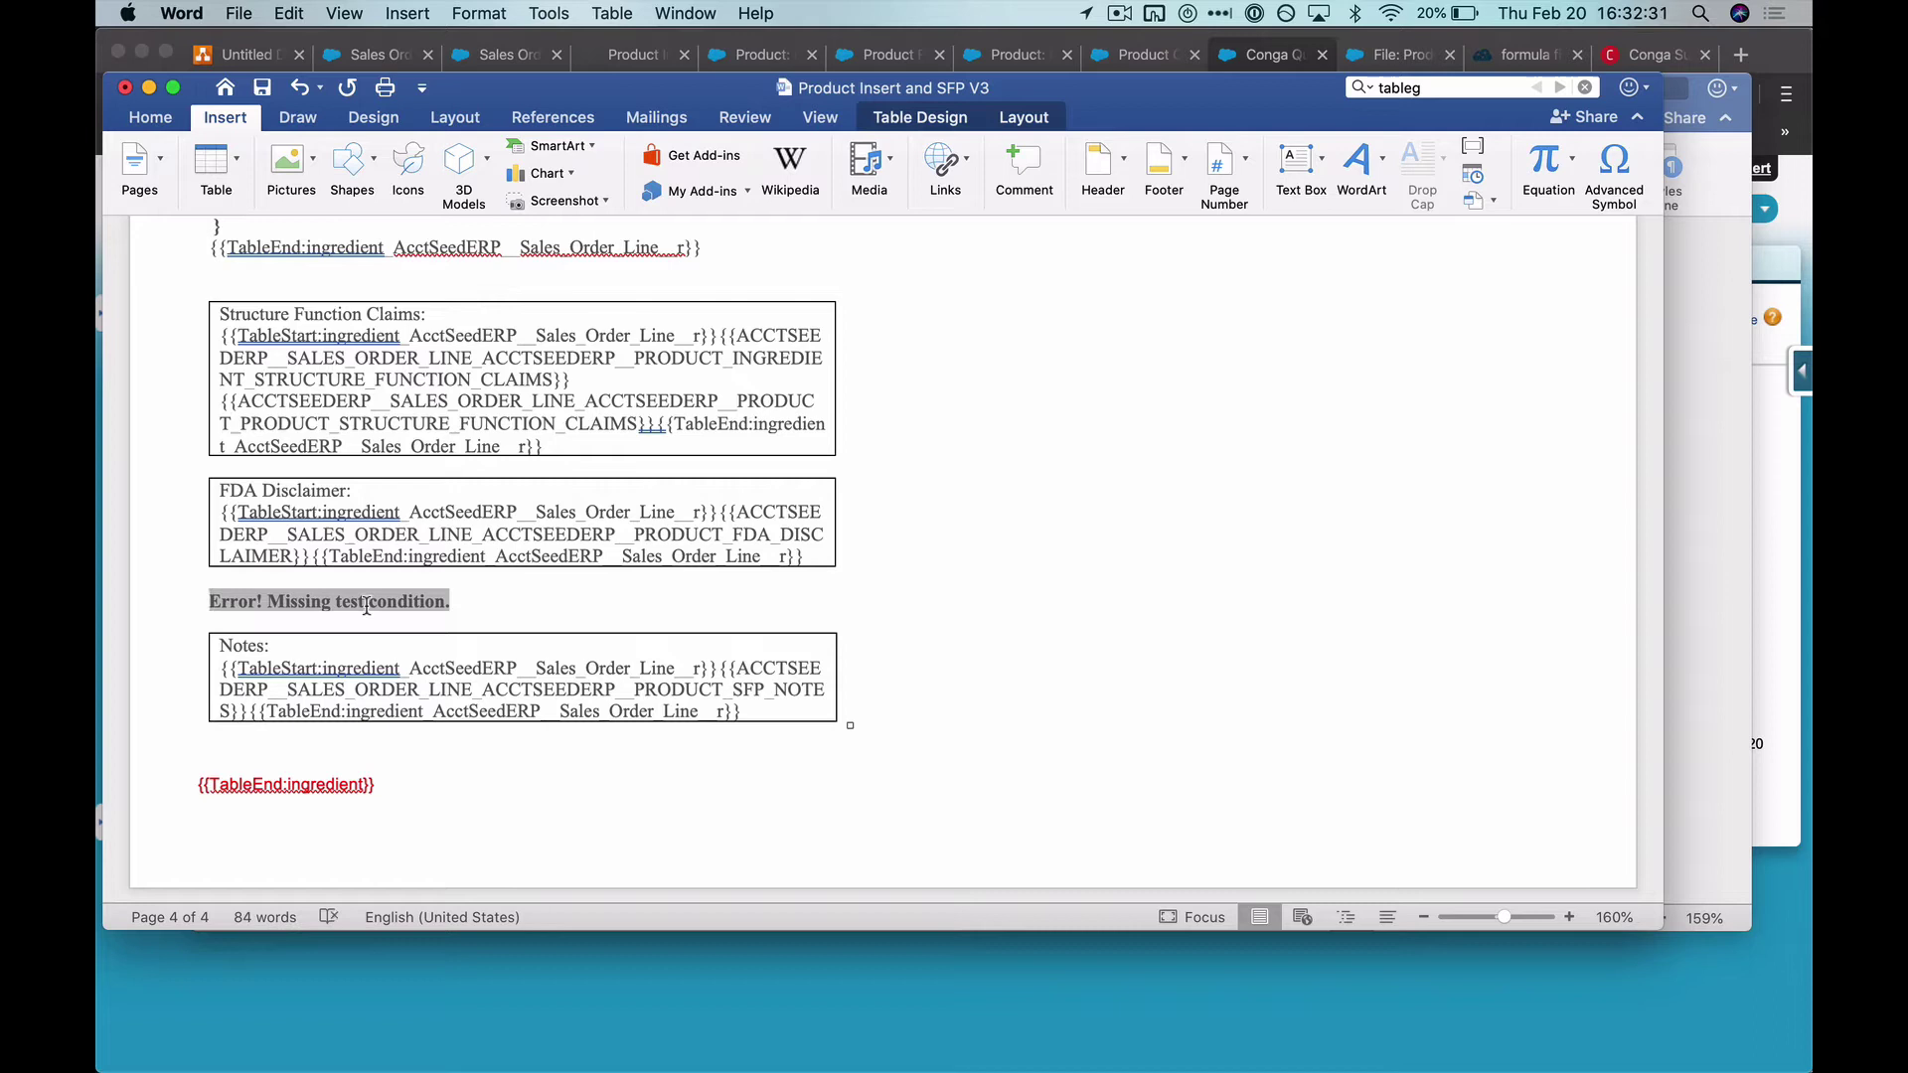
Step: Toggle the new field to show its code and delete the \* MERGEFORMAT switch, leaving { IF }
right_click(294, 599)
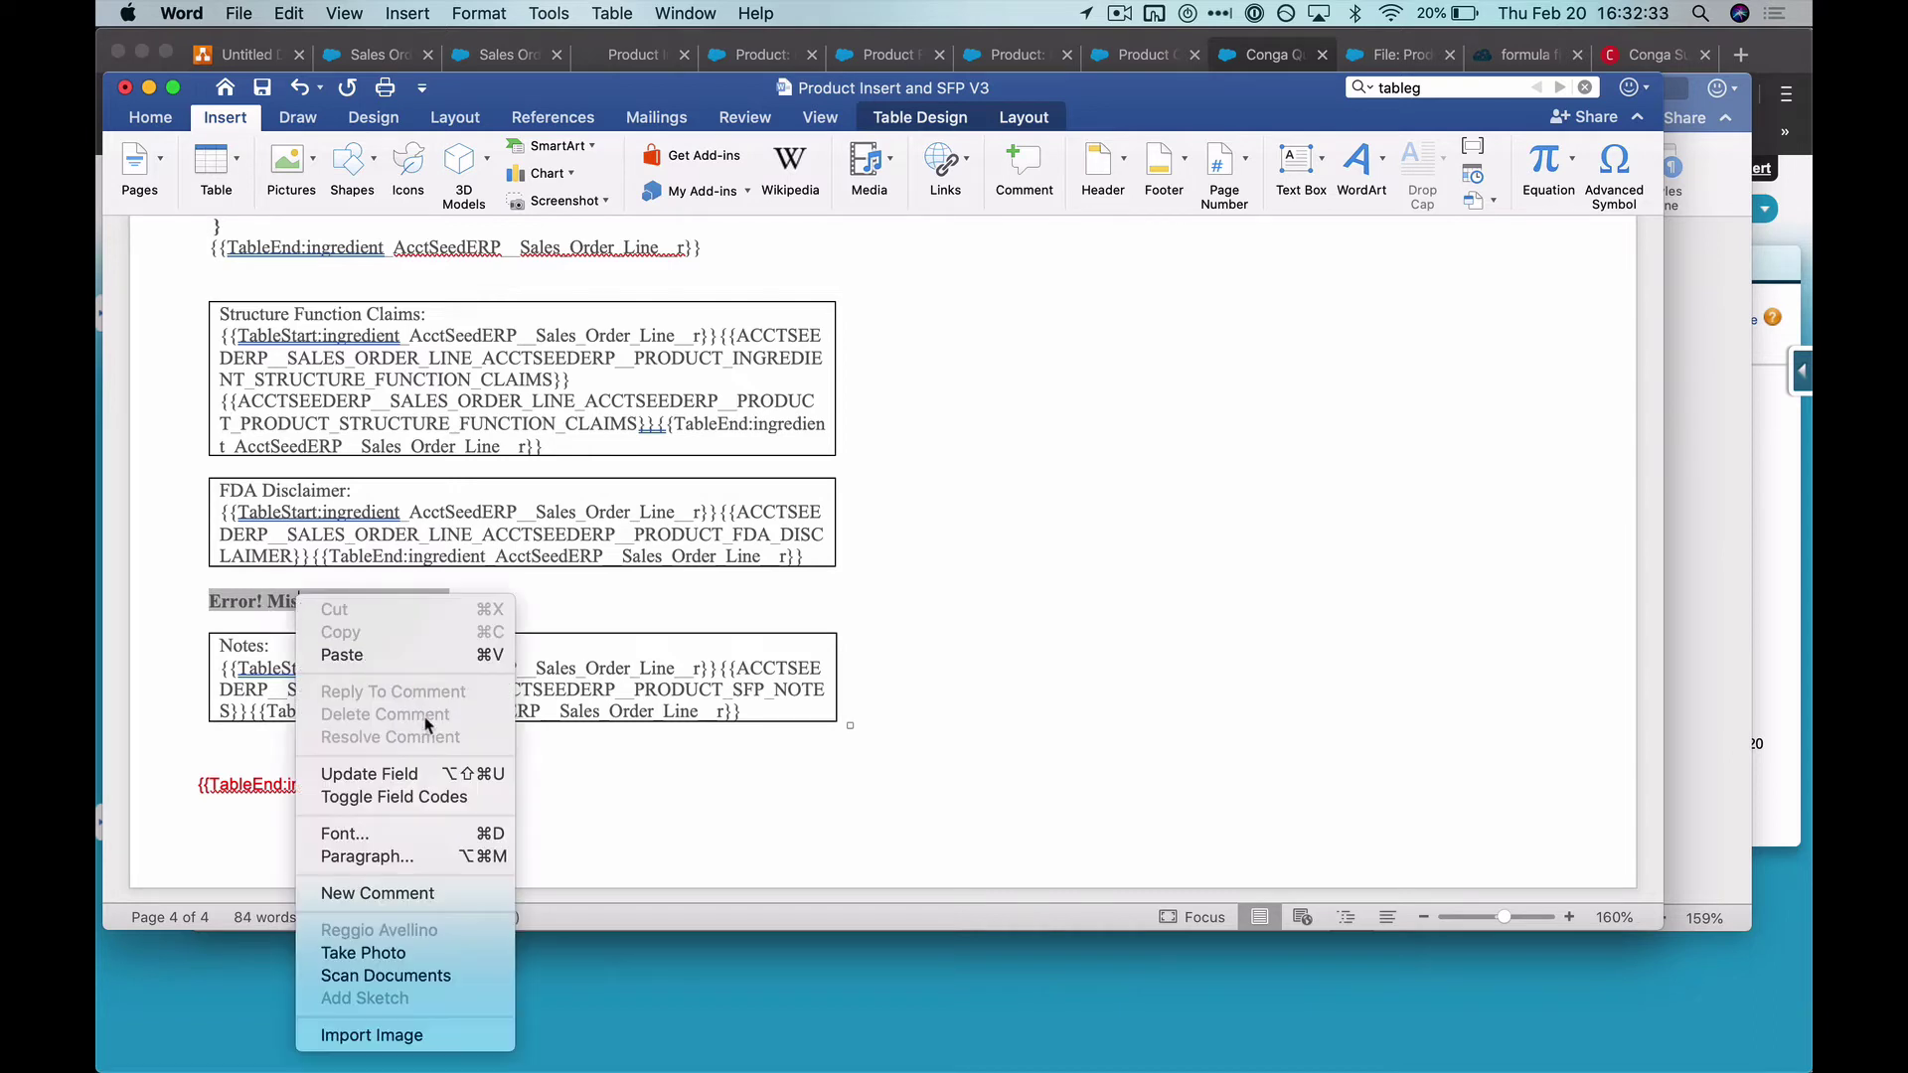
click(430, 795)
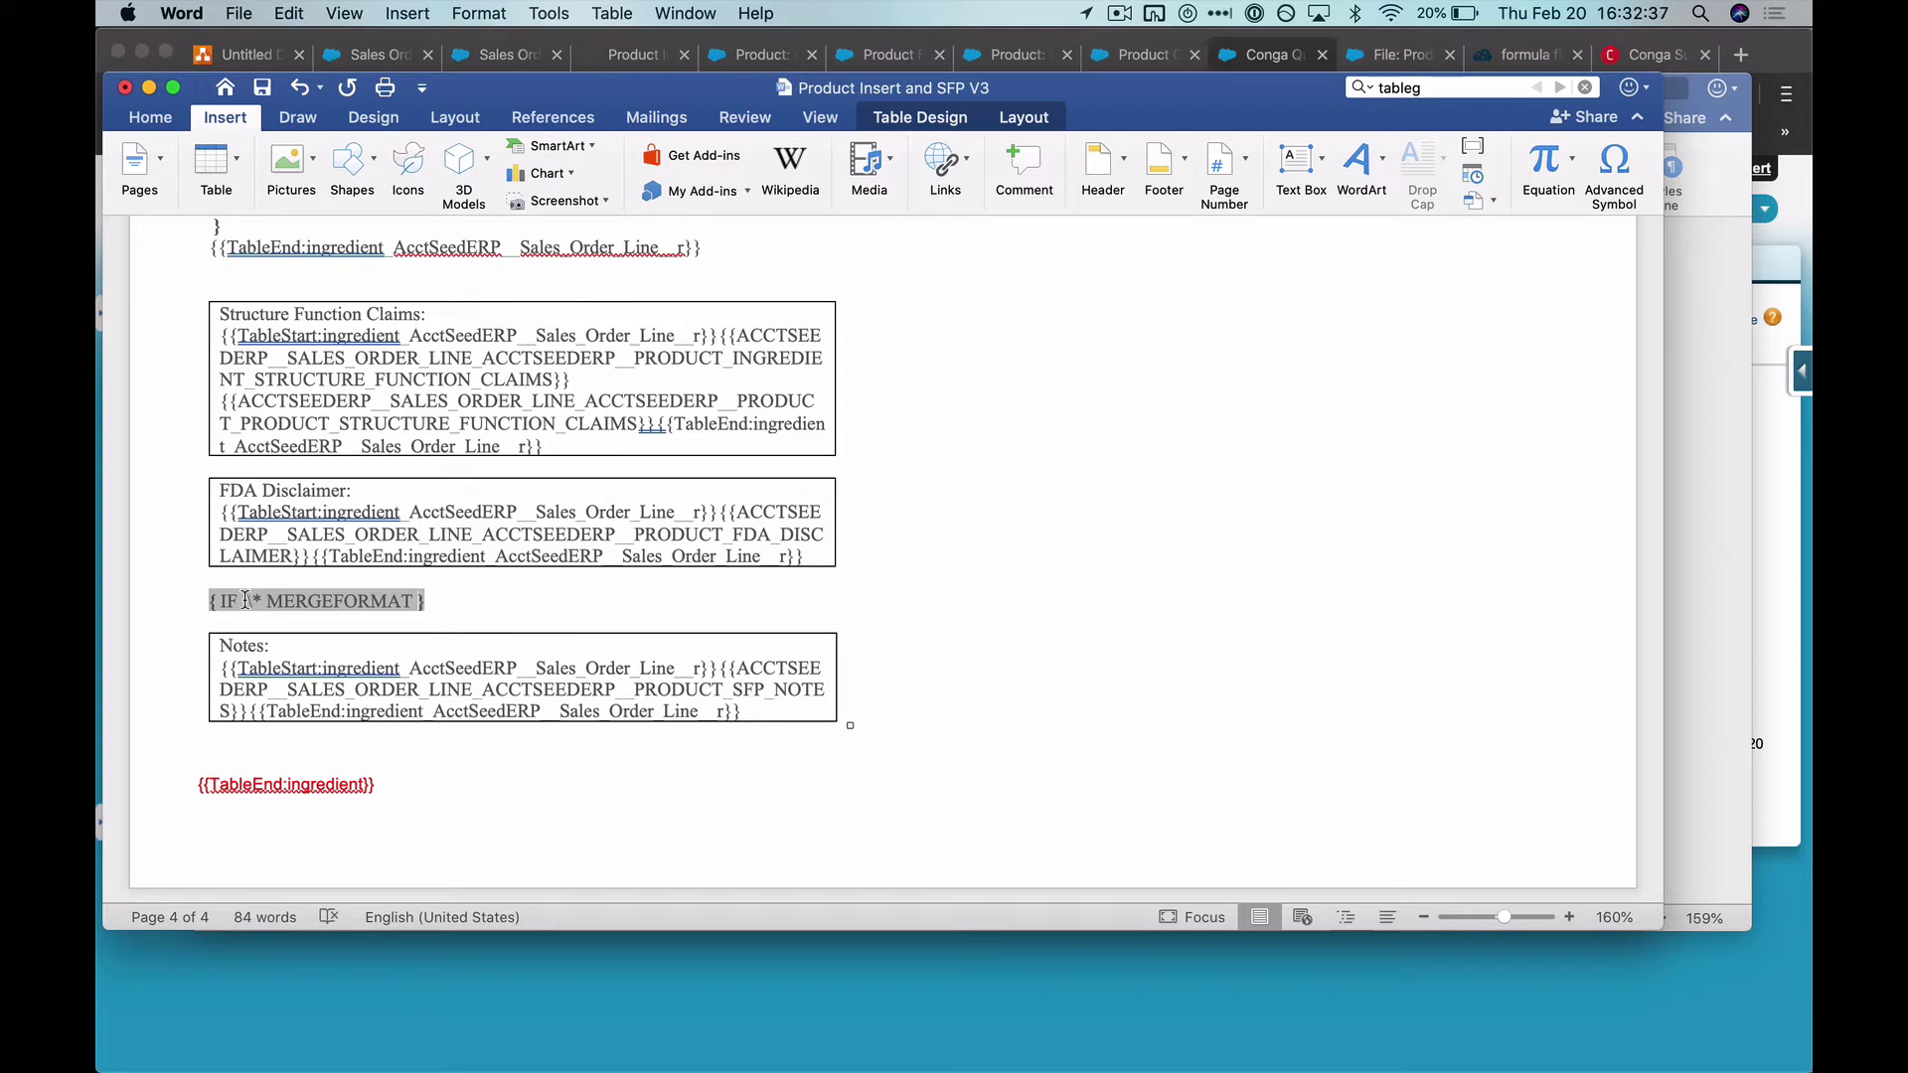
drag(290, 600, 407, 606)
click(410, 604)
key(alt+Left)
key(alt+Left)
key(alt+Left)
key(Delete)
key(Delete)
key(Delete)
key(Delete)
key(Delete)
key(Delete)
key(Delete)
key(Delete)
key(Delete)
key(Delete)
key(Delete)
key(Delete)
key(Delete)
key(Delete)
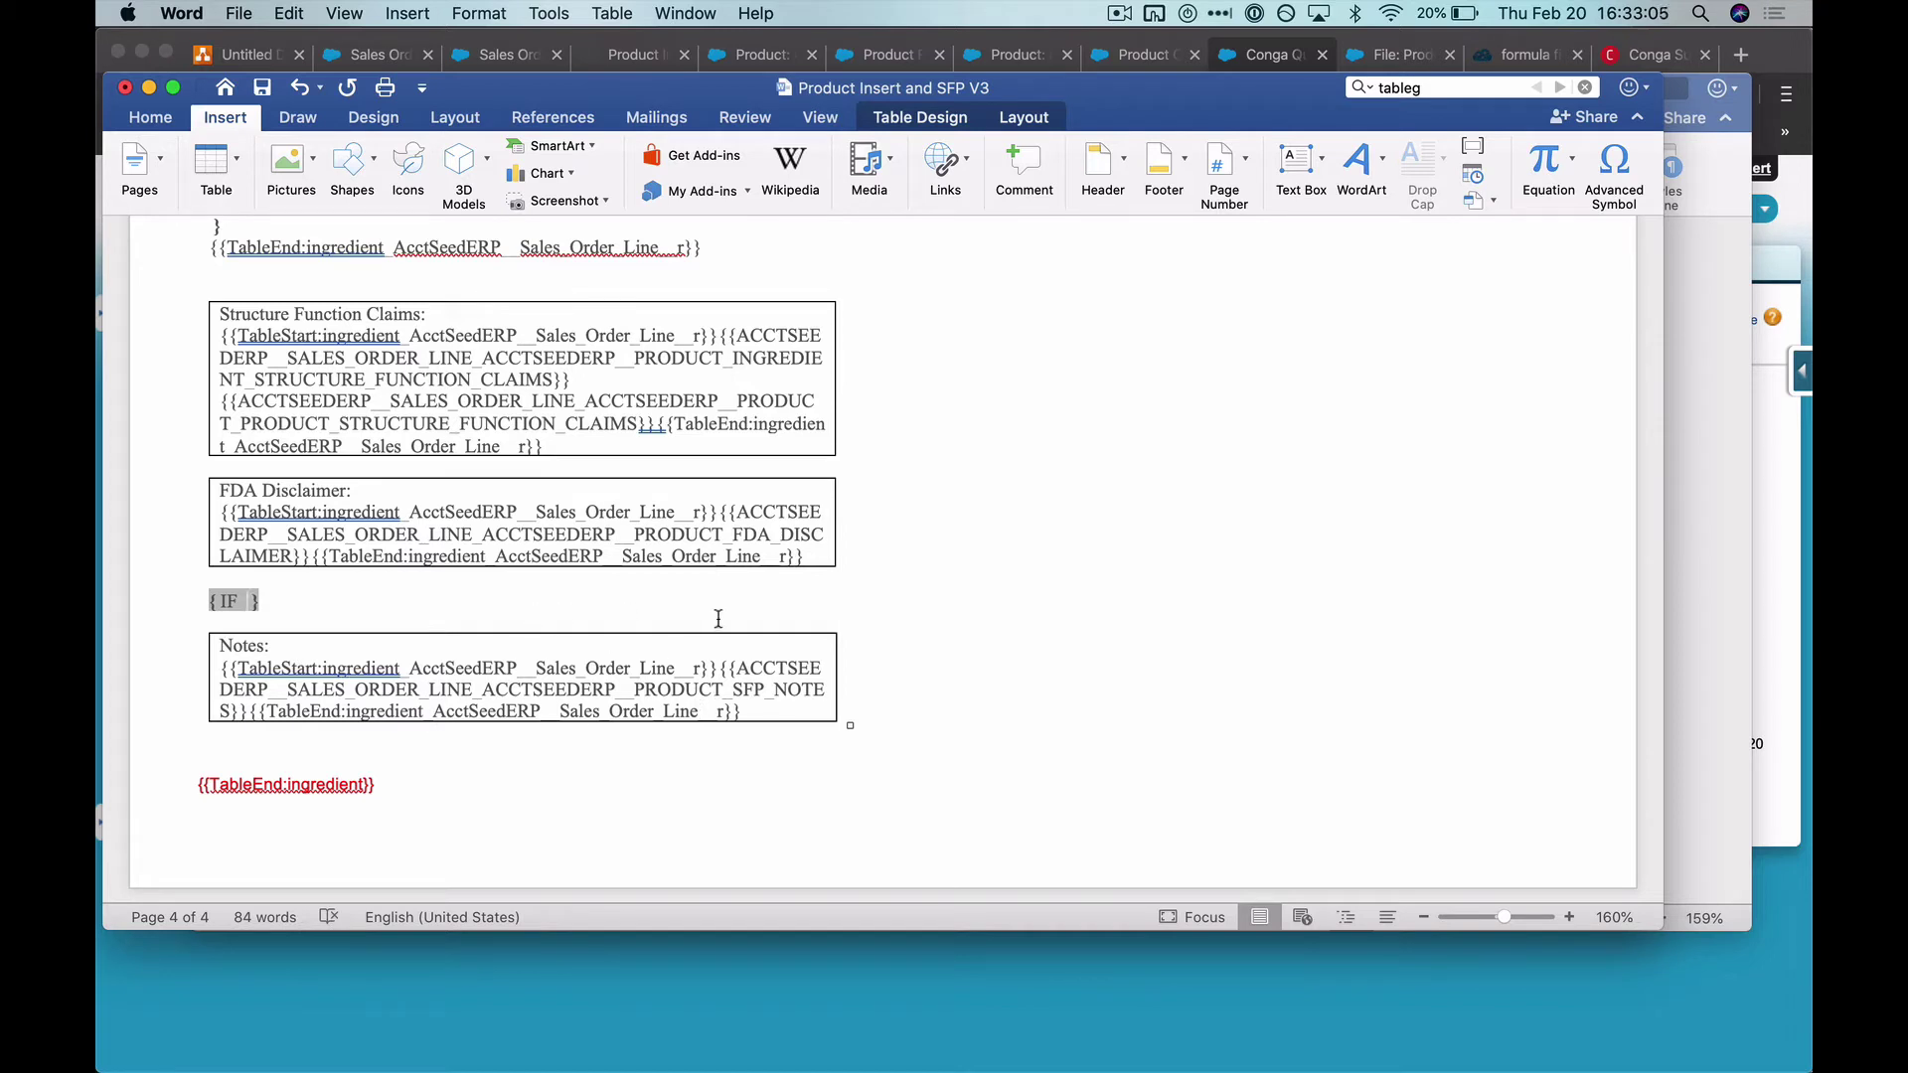
Step: Copy the SFP_NOTES merge field name from the Notes table
mouse_move(739, 669)
mouse_down()
mouse_move(760, 673)
mouse_move(504, 708)
mouse_move(221, 668)
mouse_move(758, 673)
mouse_move(239, 713)
mouse_up()
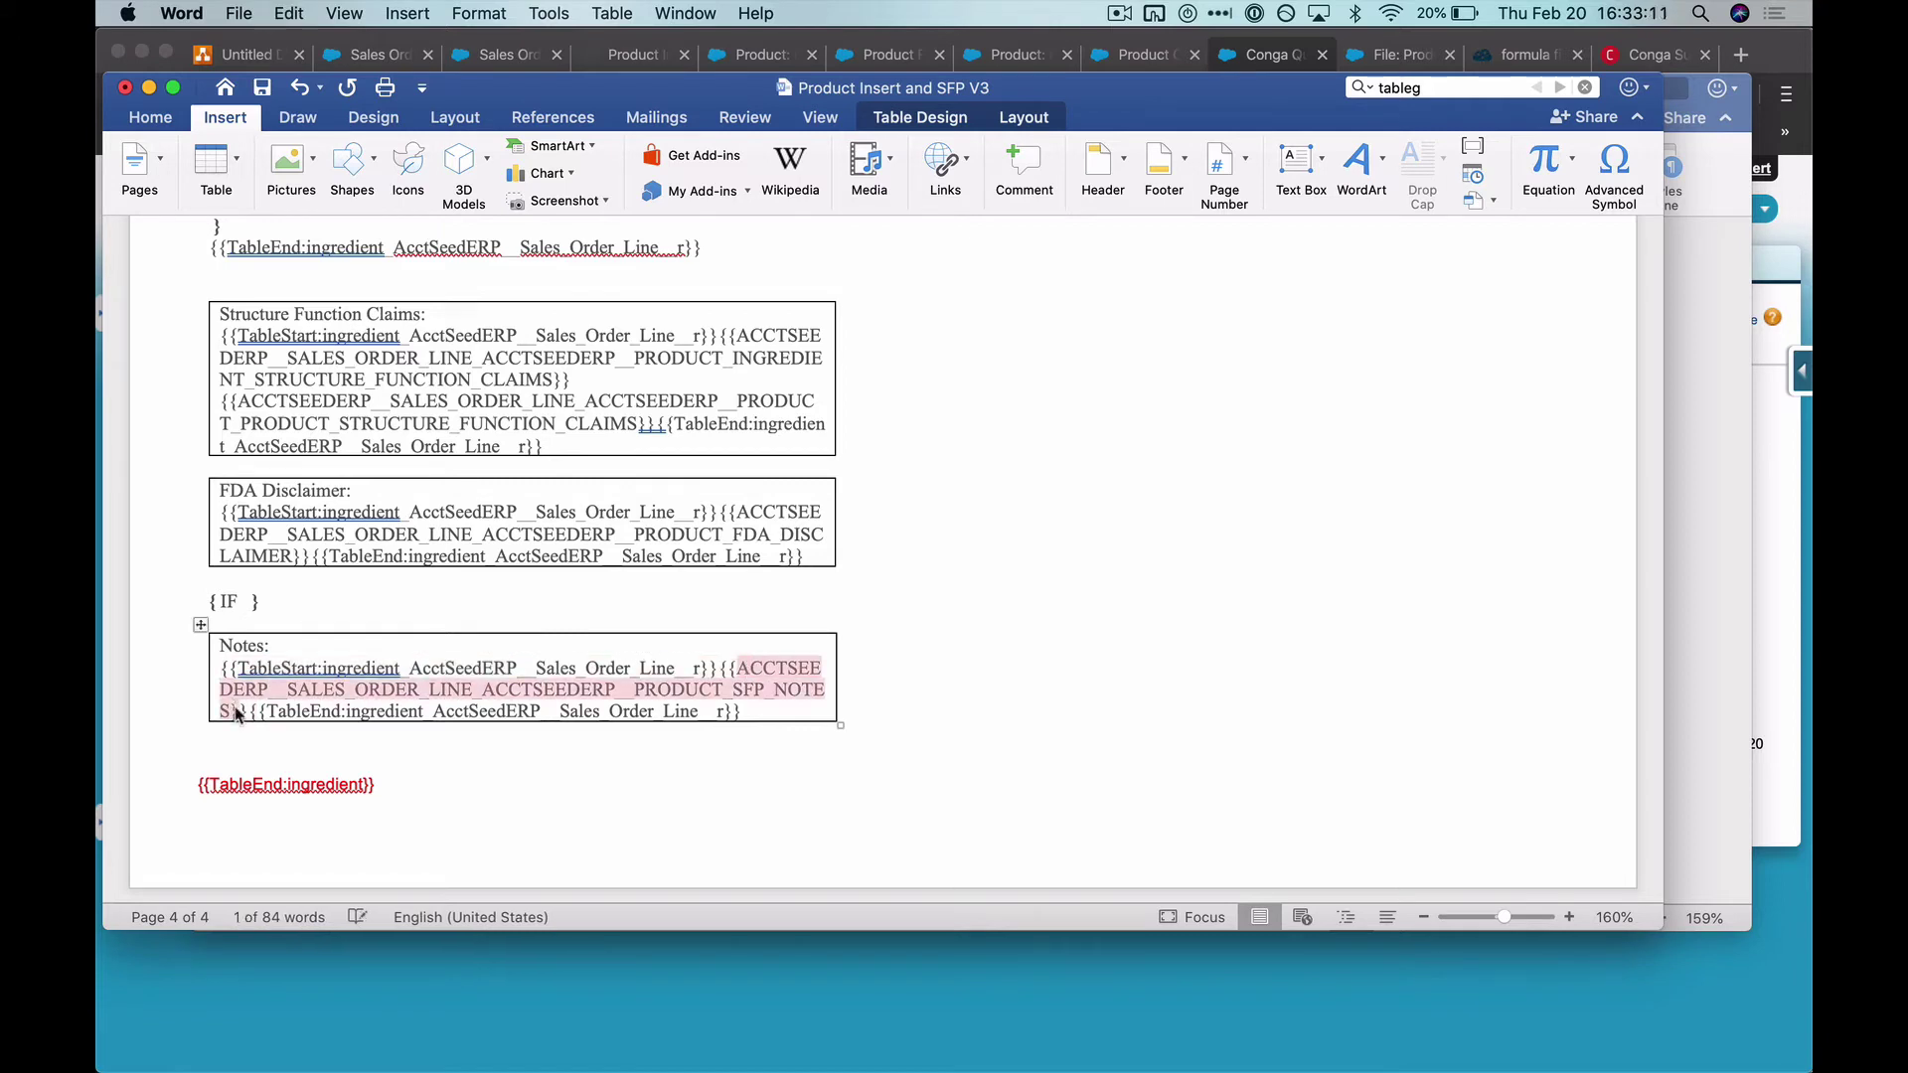
click(547, 698)
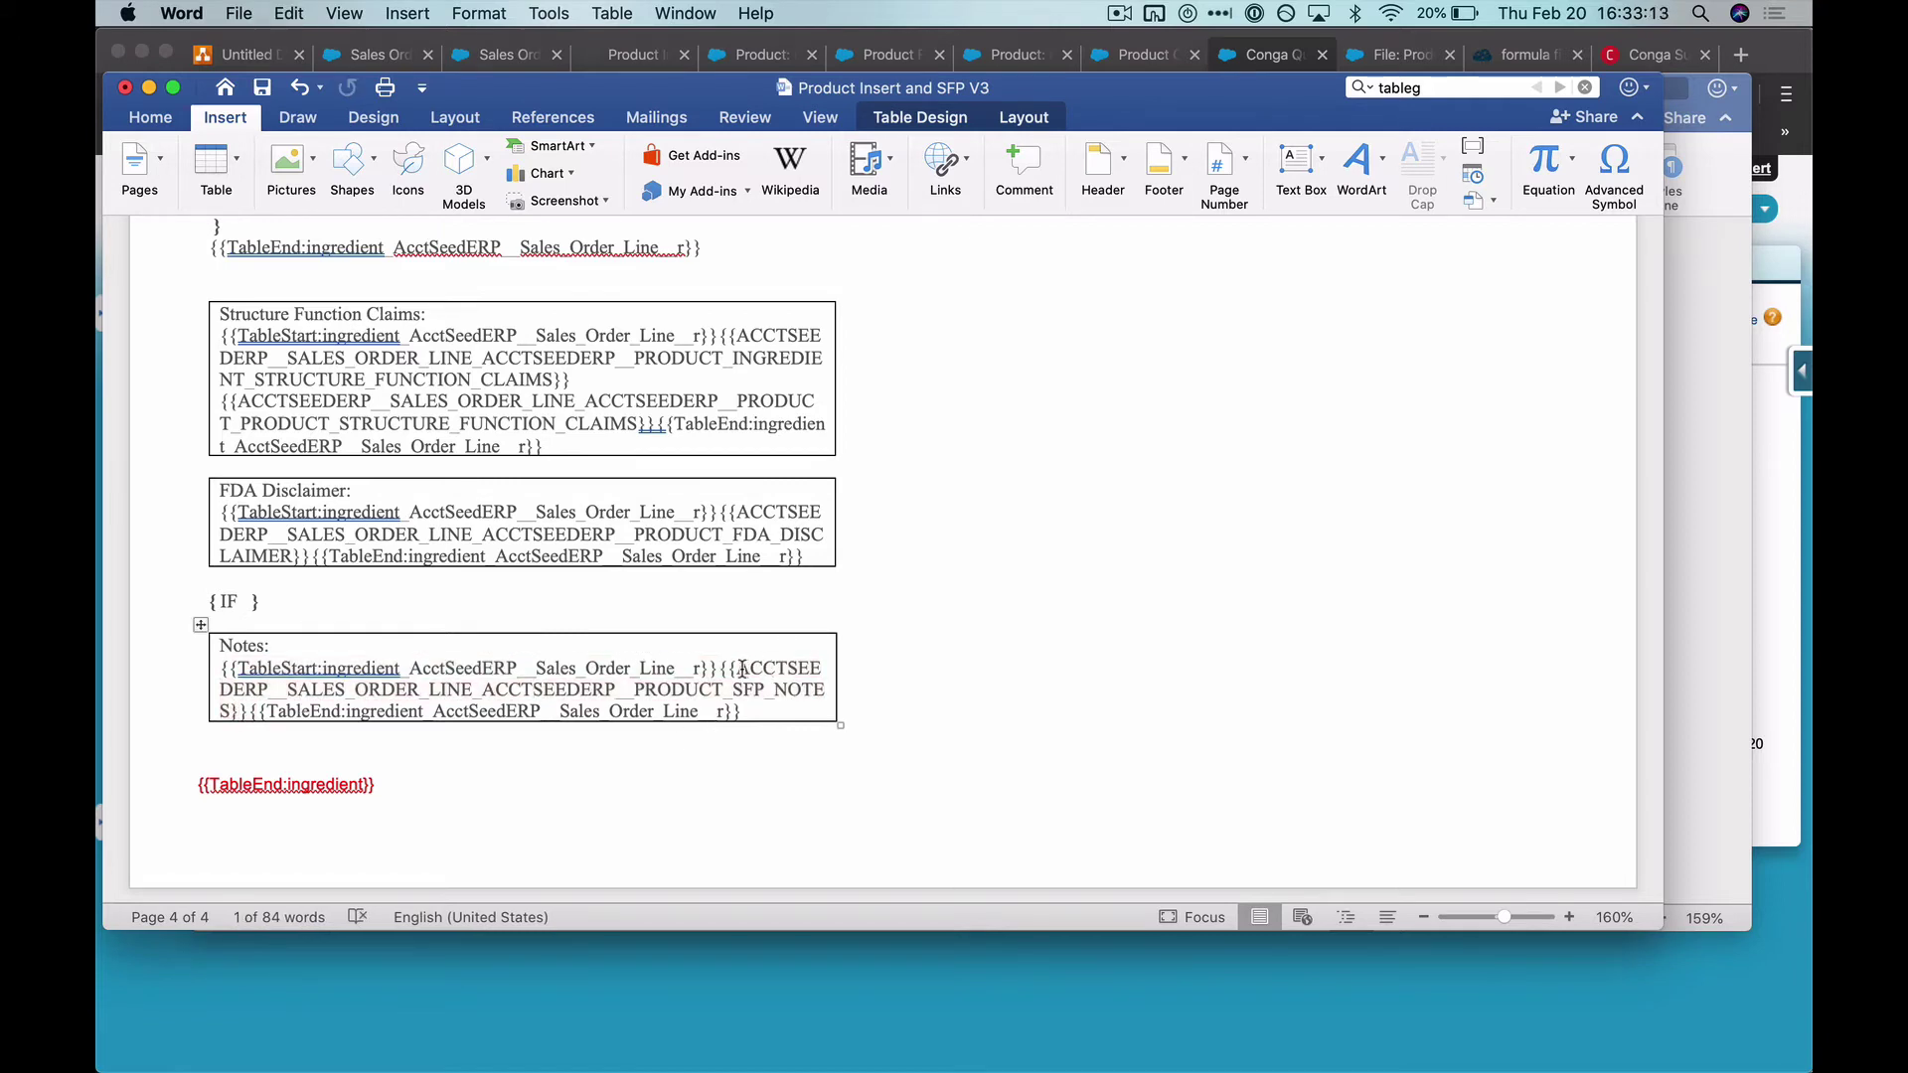
drag(737, 672, 235, 714)
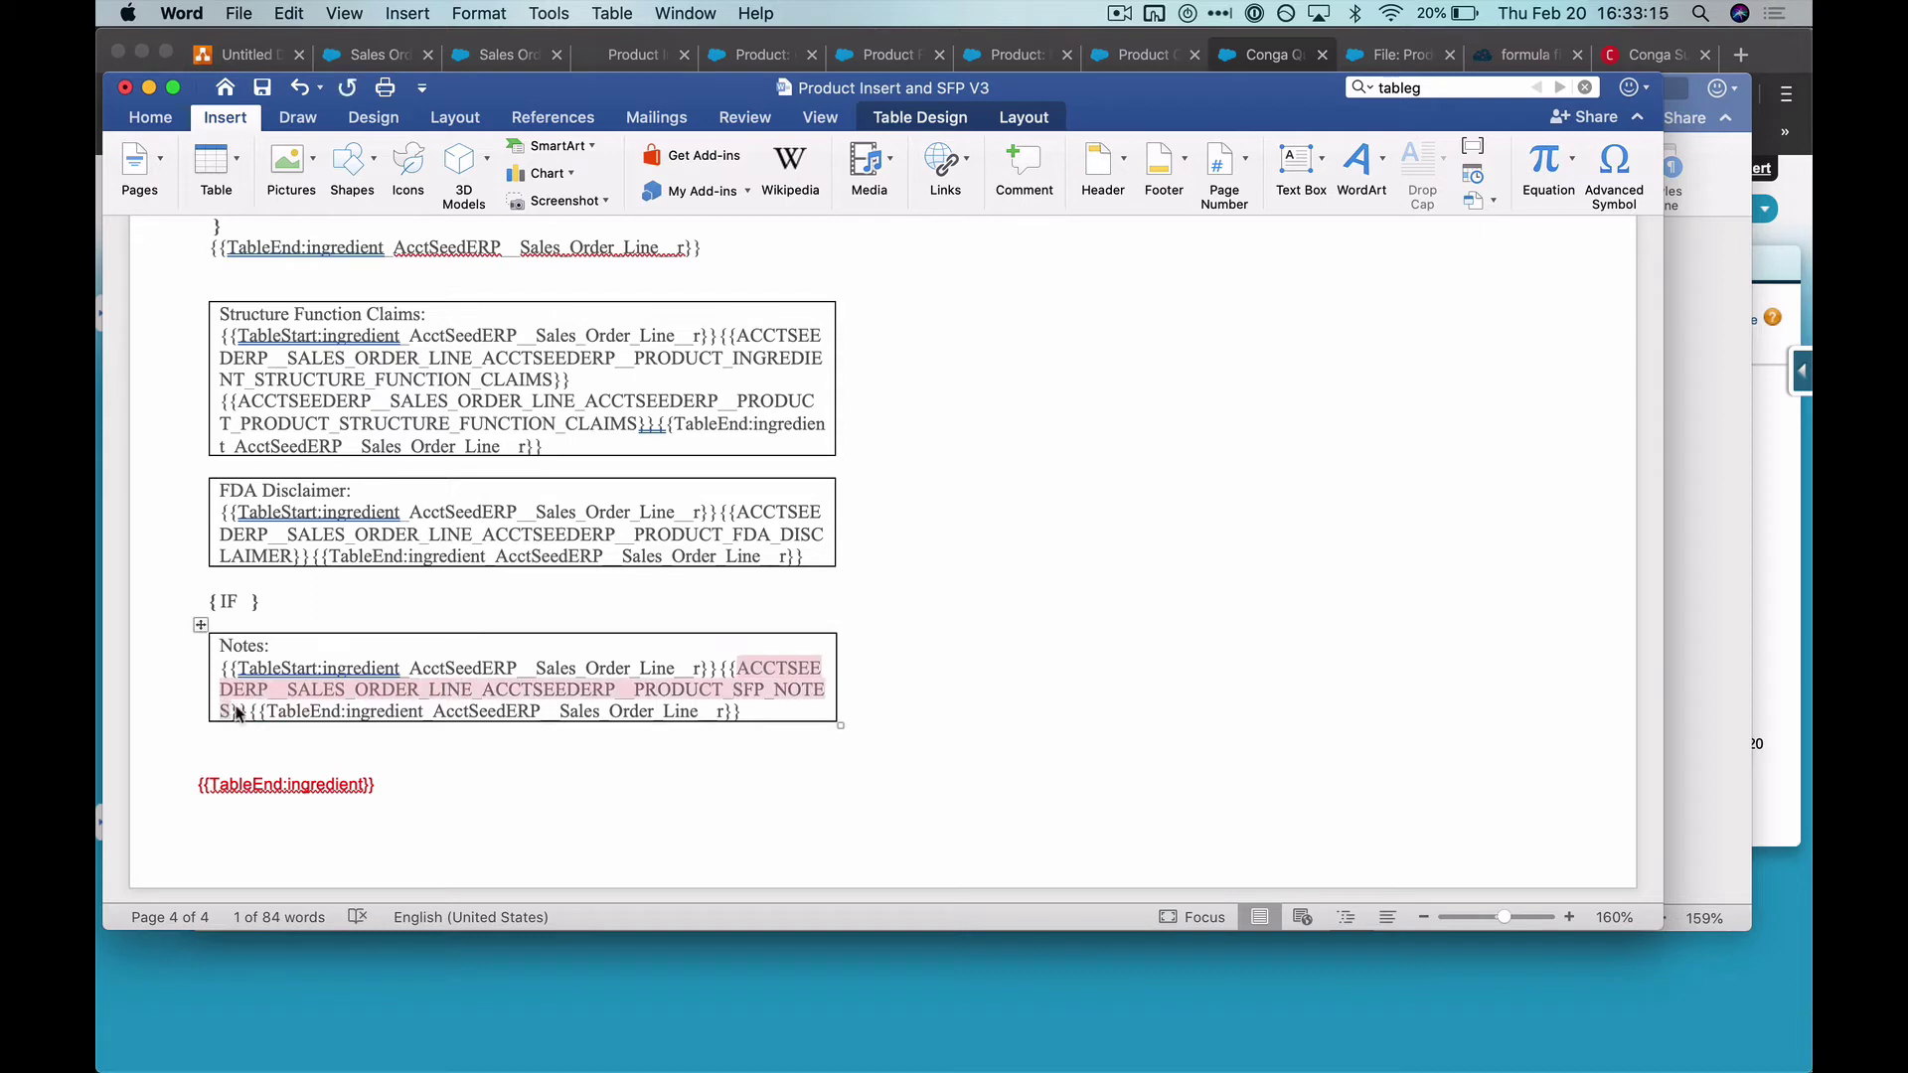
key(super+c)
Step: Insert a MergeField with the pasted SFP notes field name inside the IF field
click(244, 600)
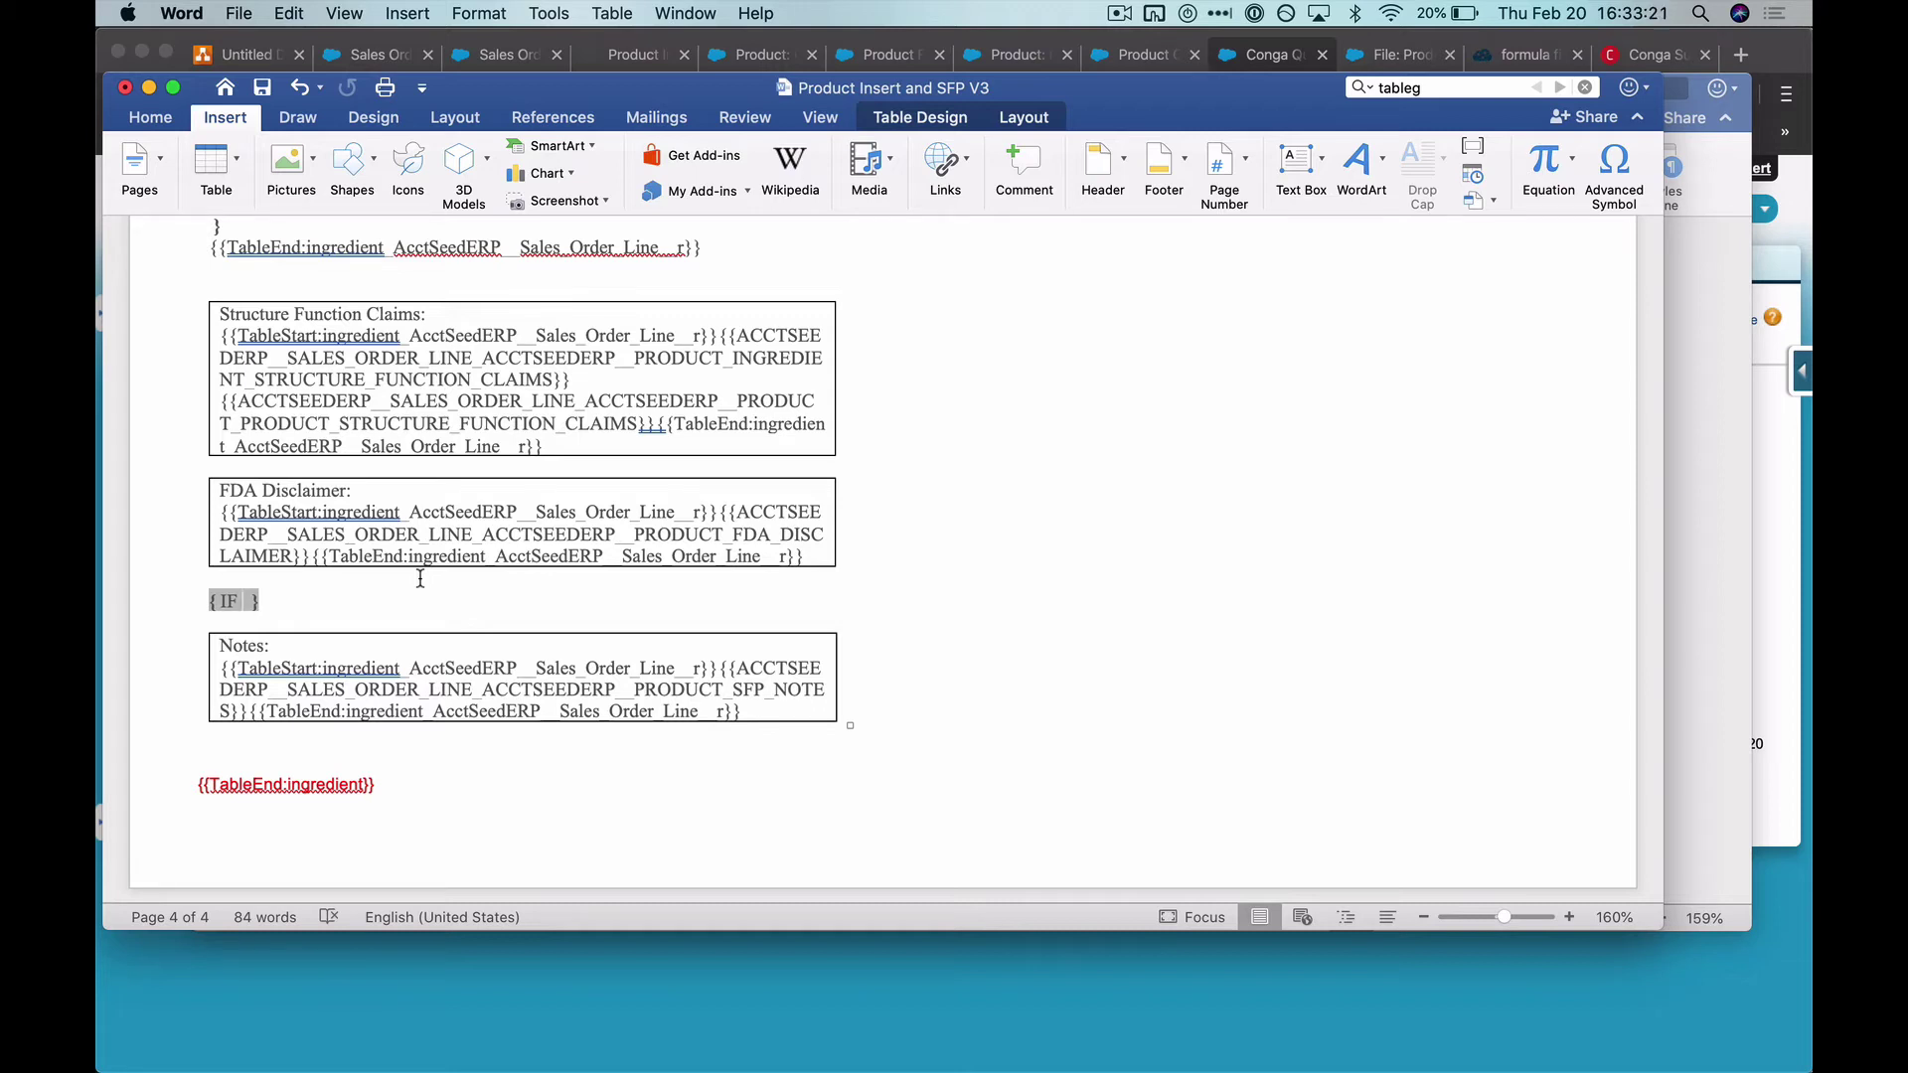
click(1477, 147)
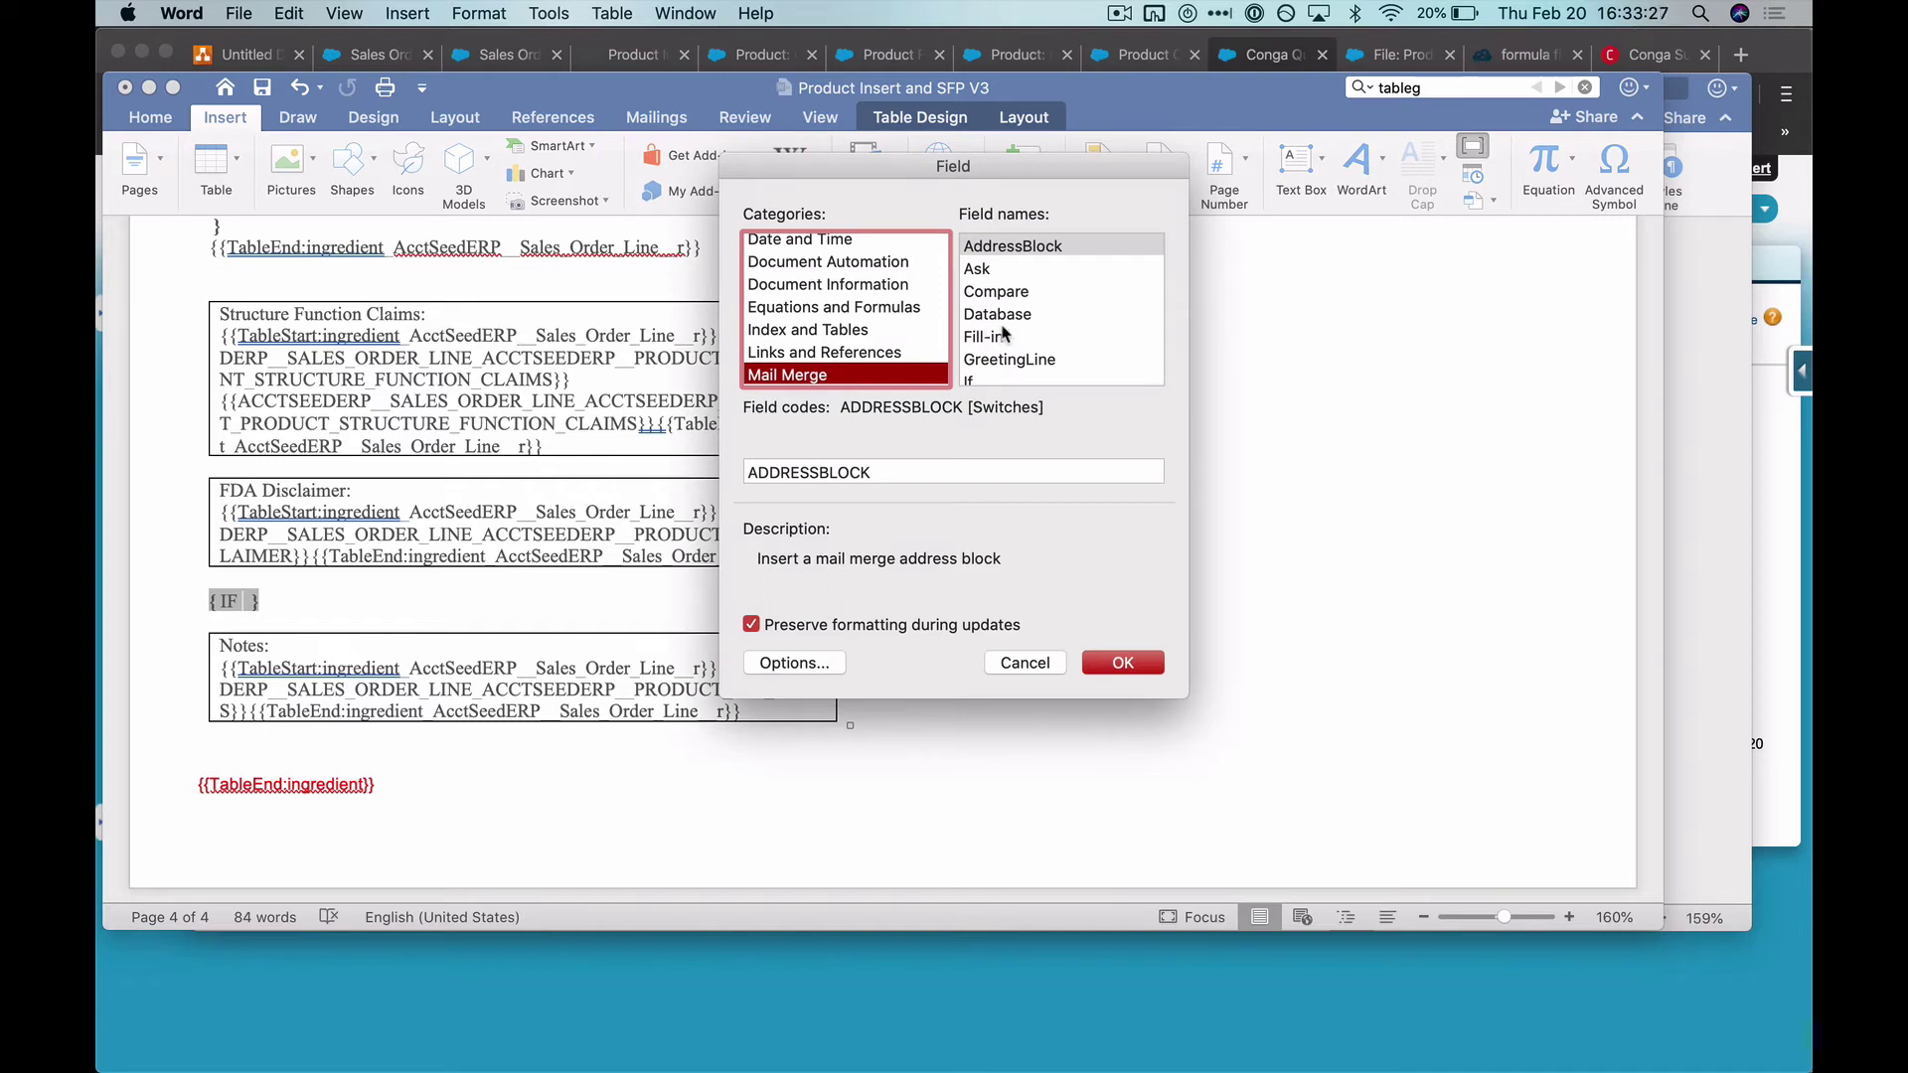
scroll(1004, 334, down, 5)
scroll(1004, 334, up, 4)
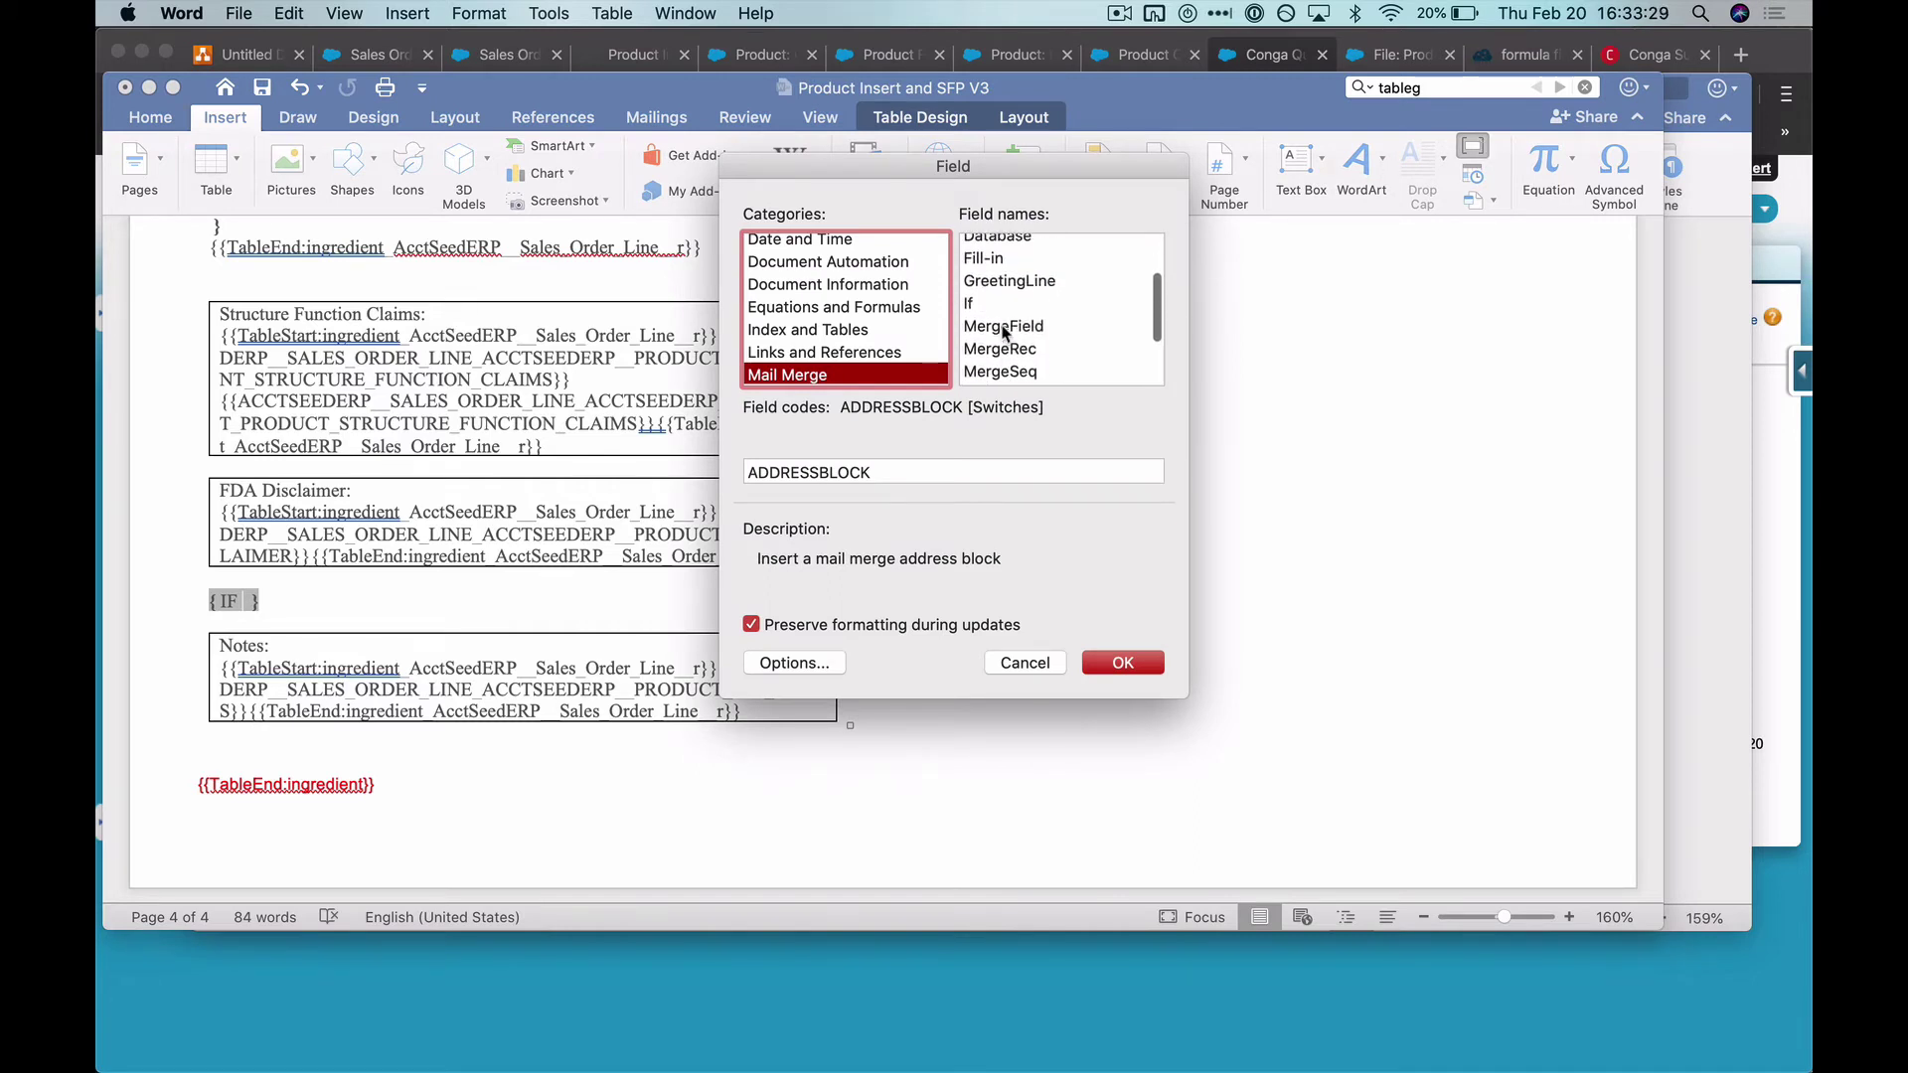
scroll(1003, 333, up, 1)
scroll(1004, 327, down, 3)
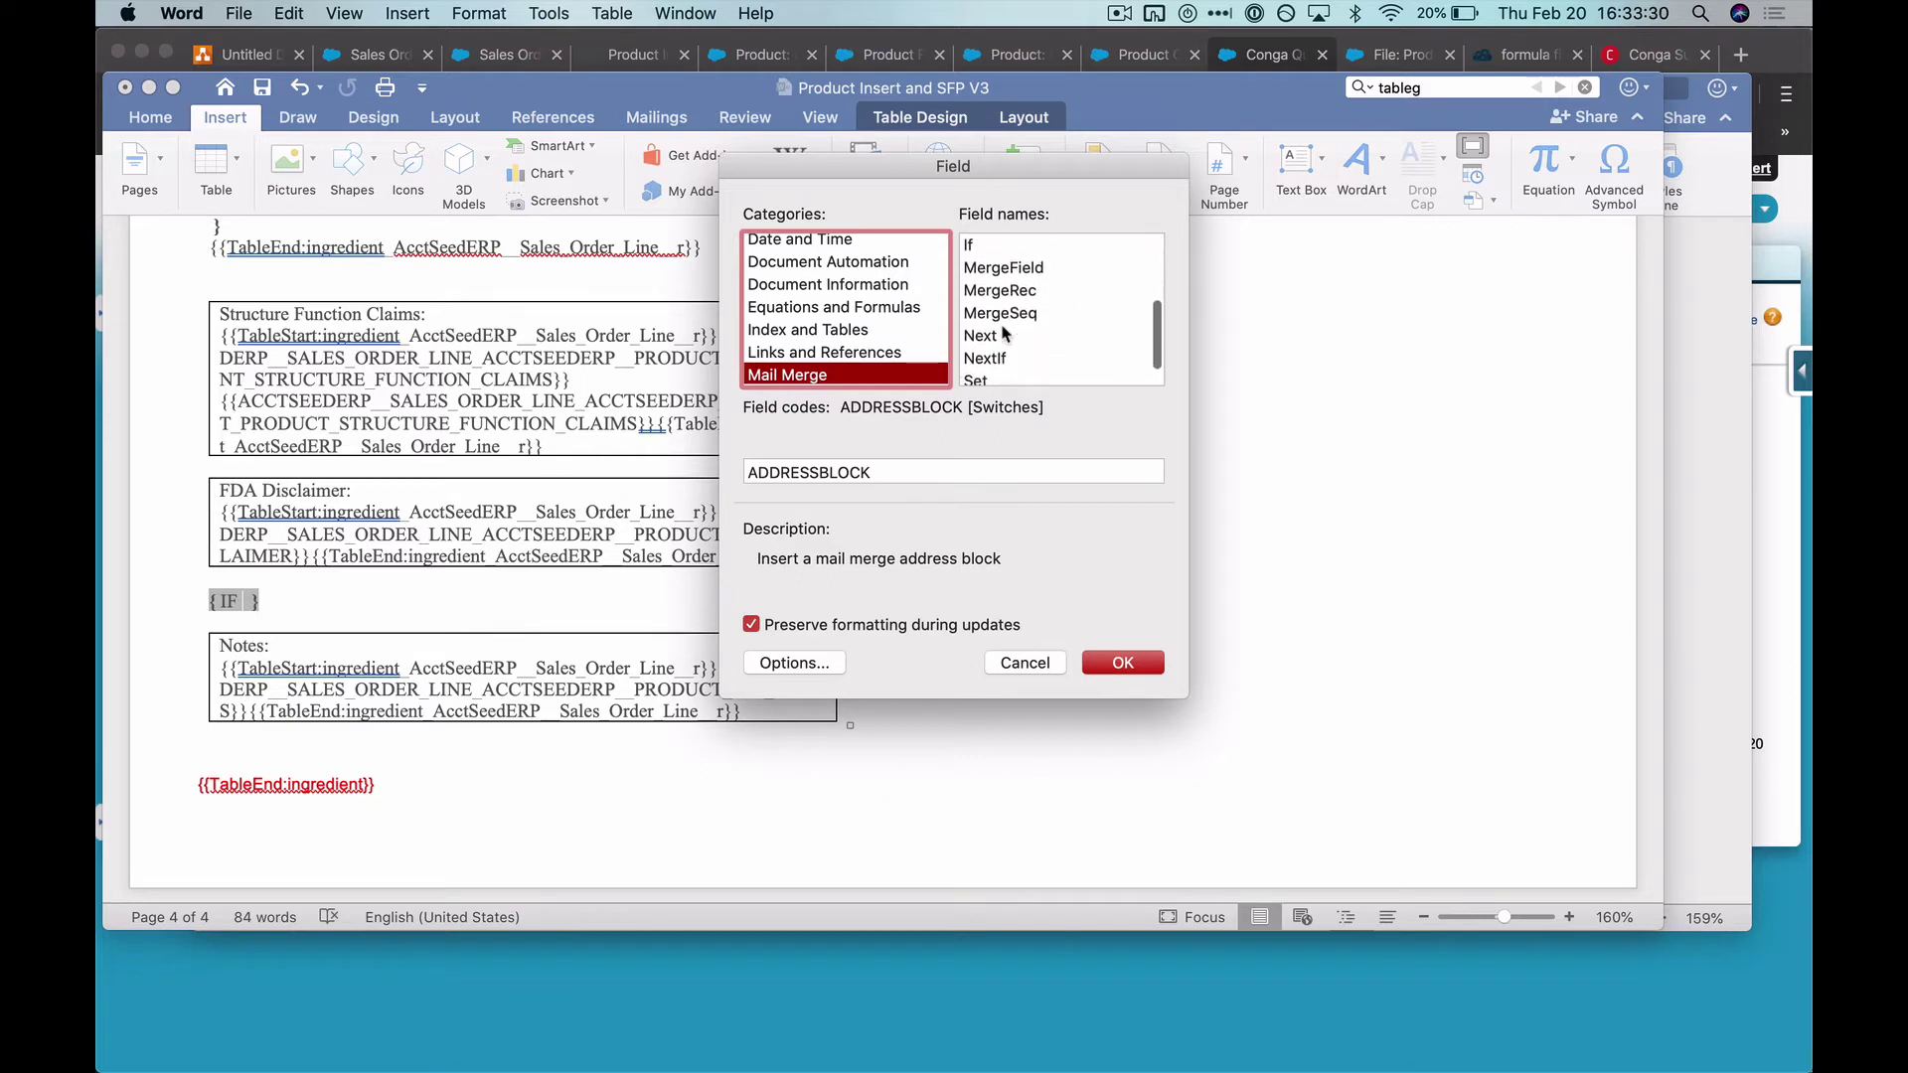
click(1032, 265)
click(894, 473)
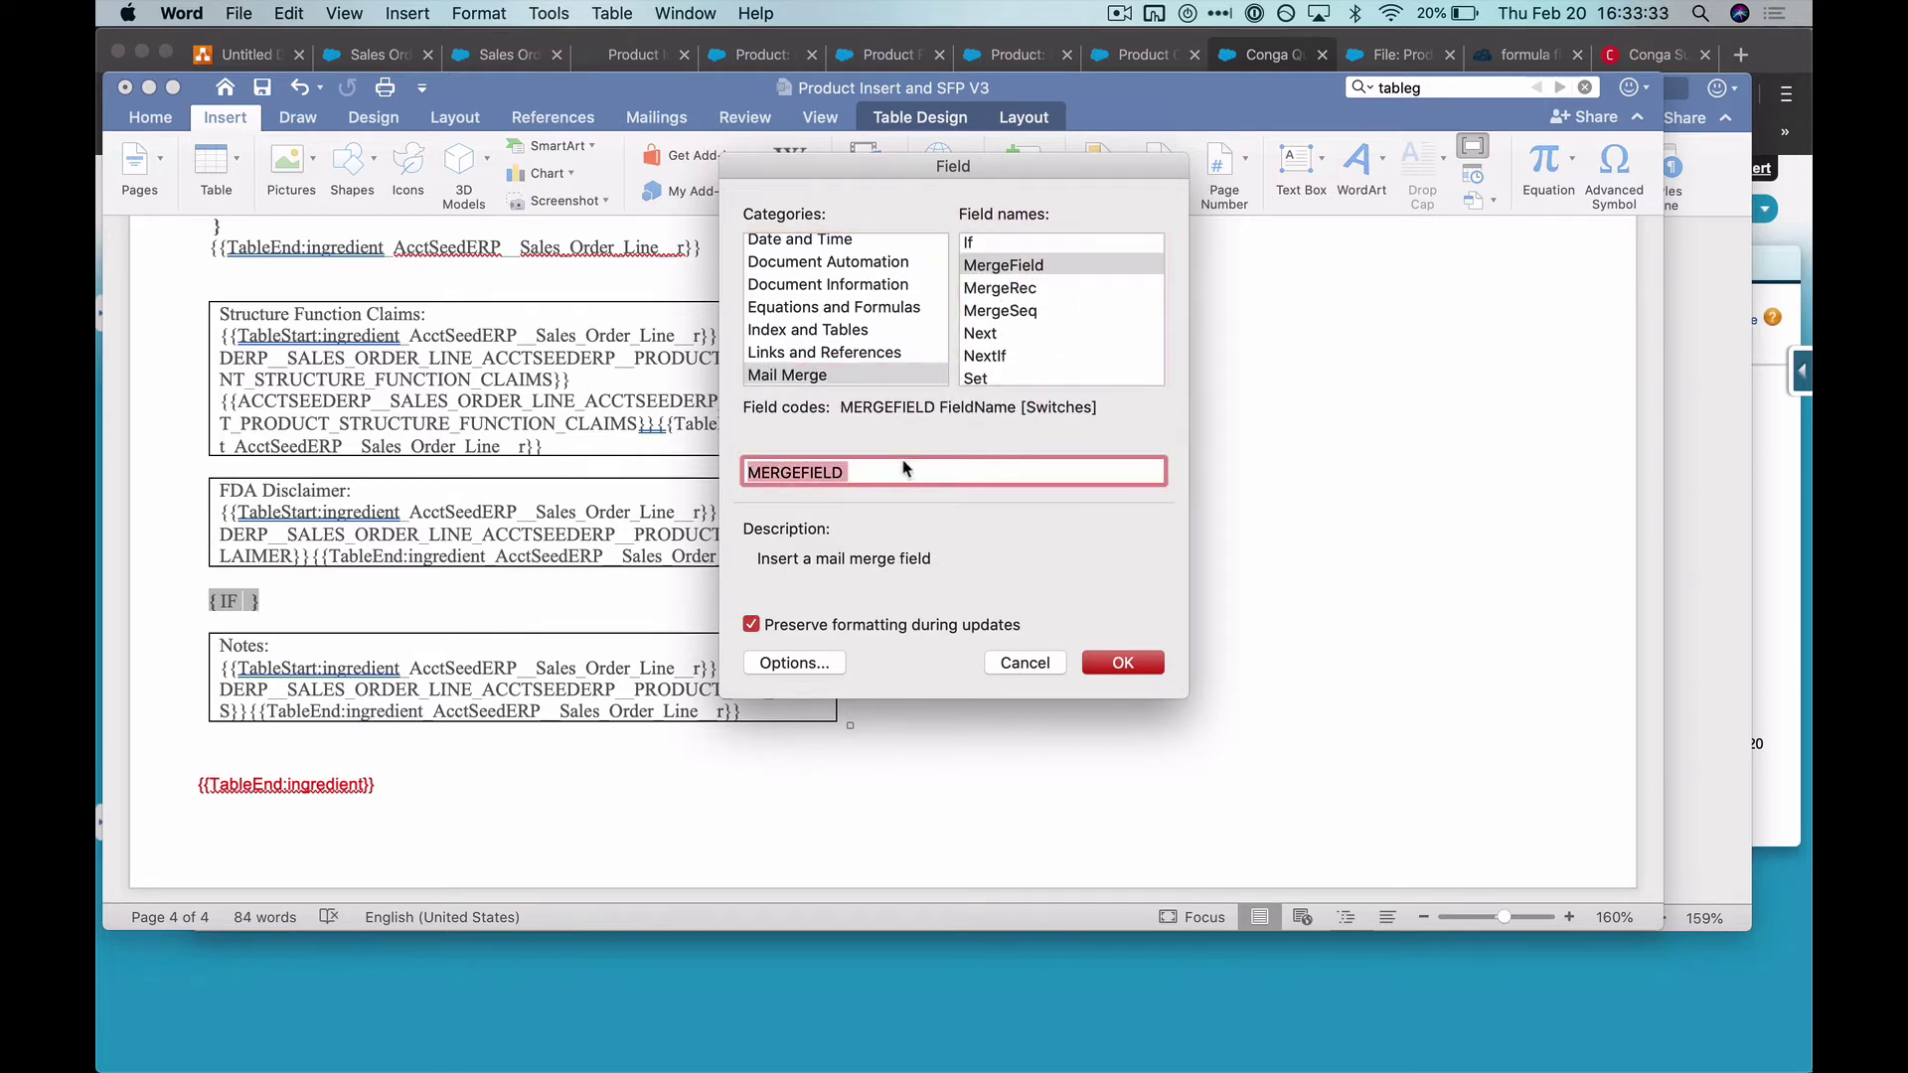
click(893, 475)
key(super+v)
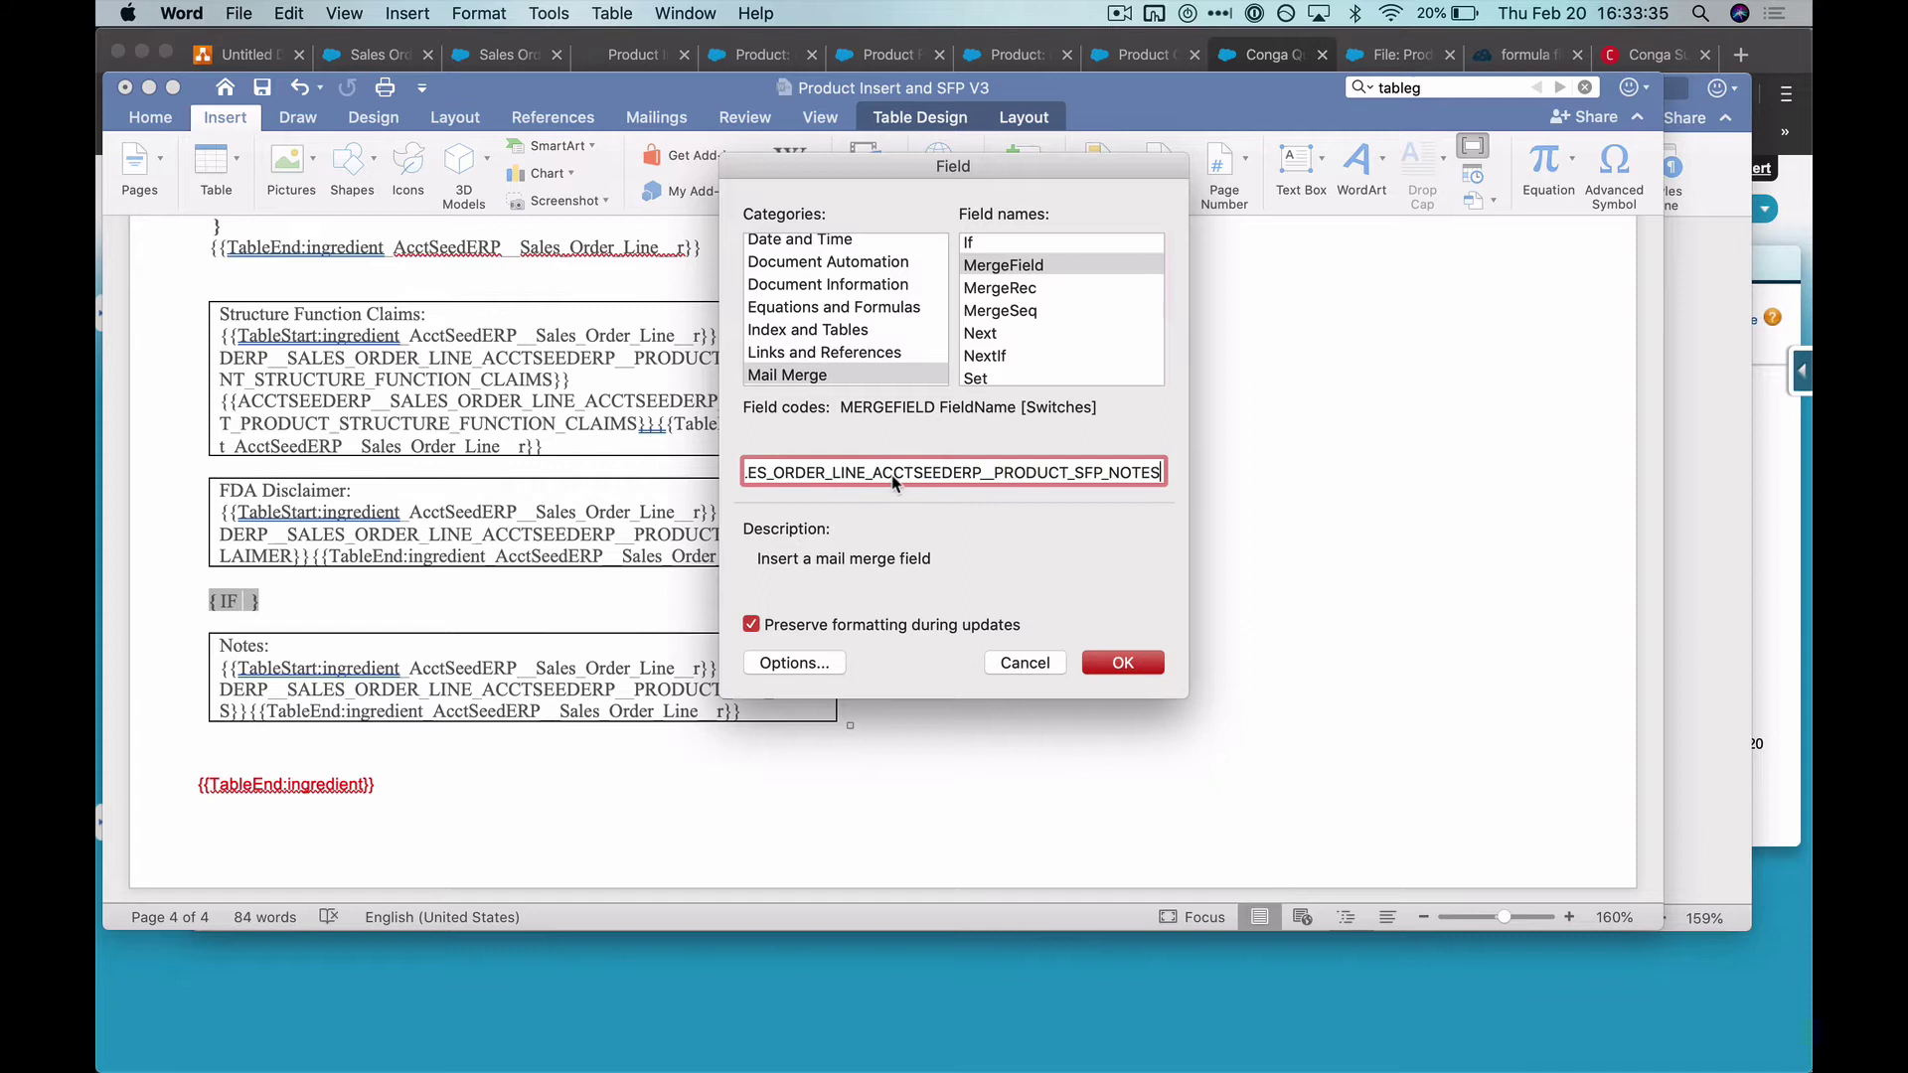
click(1111, 664)
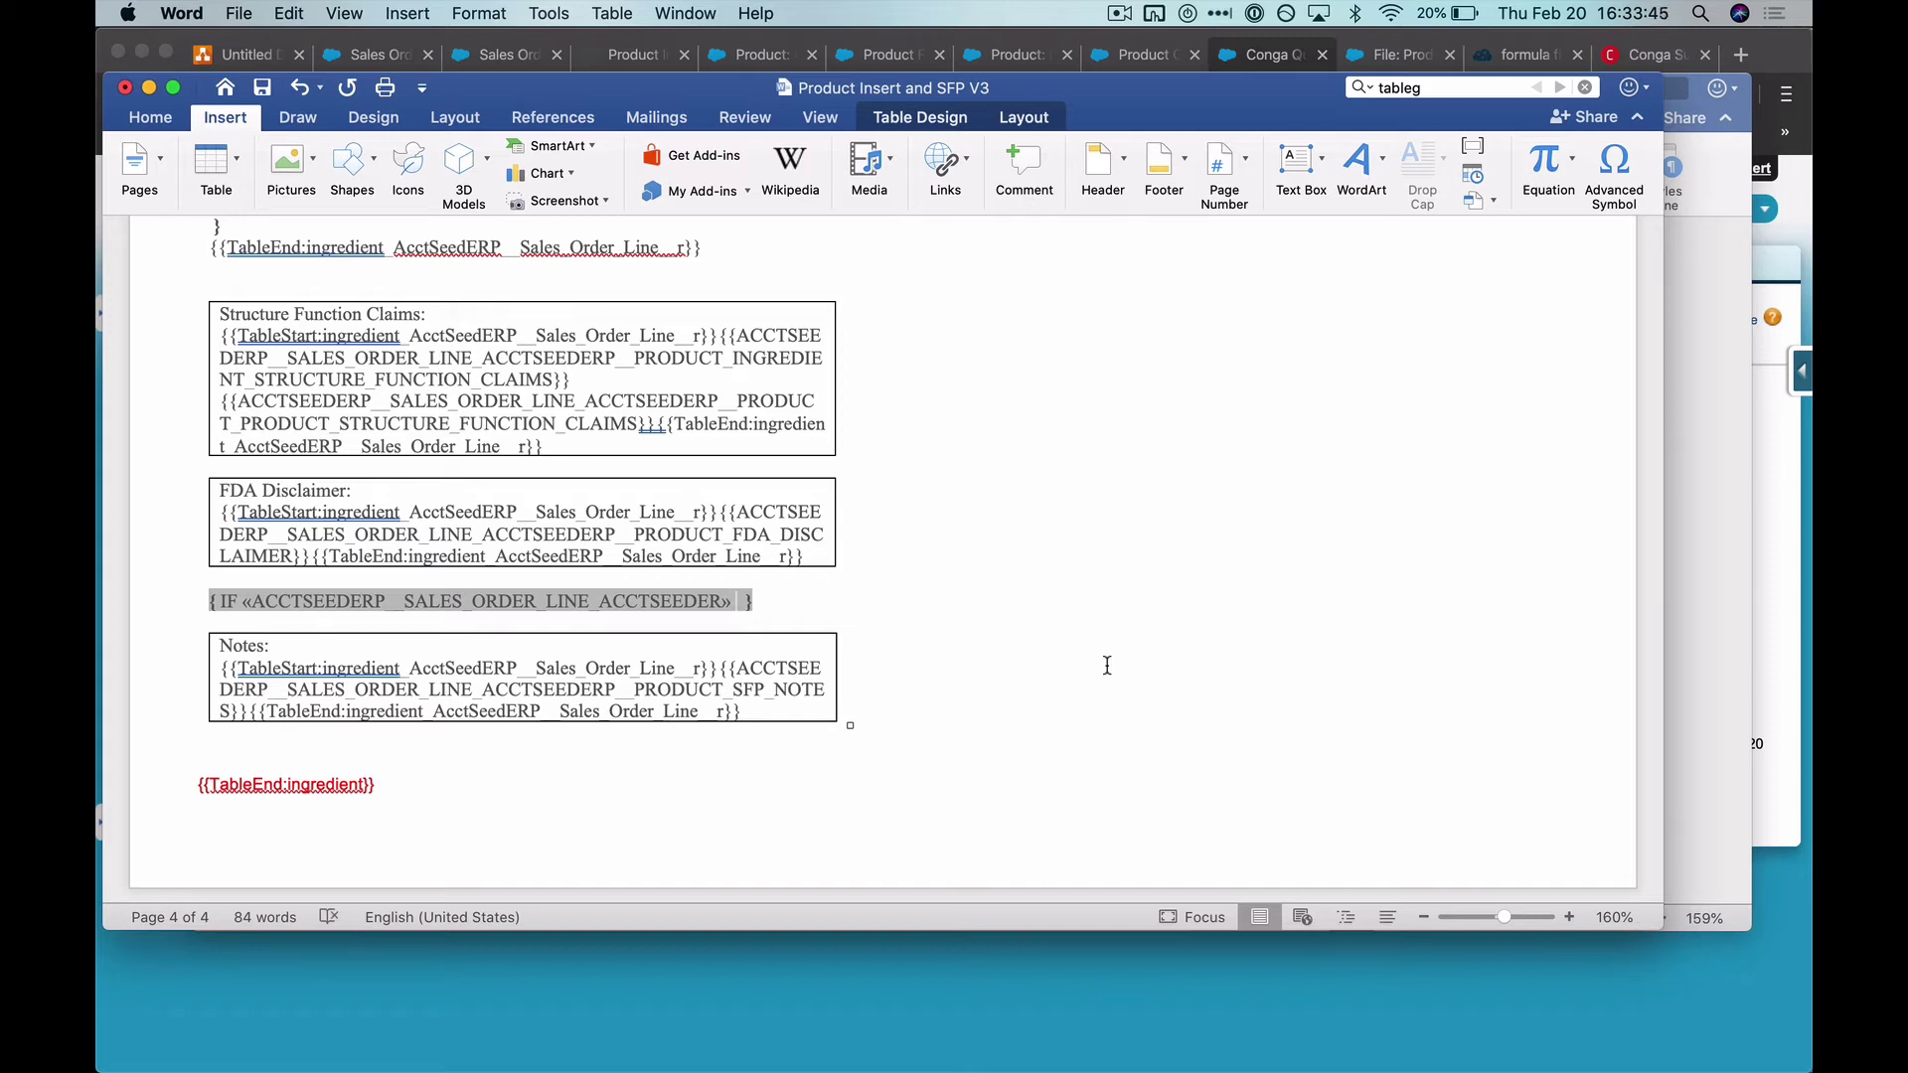
Step: Type = "" "" " after the merge field and add blank lines inside the IF field
text(= "")
text("")
text(")
key(Return)
key(Return)
key(Return)
key(Return)
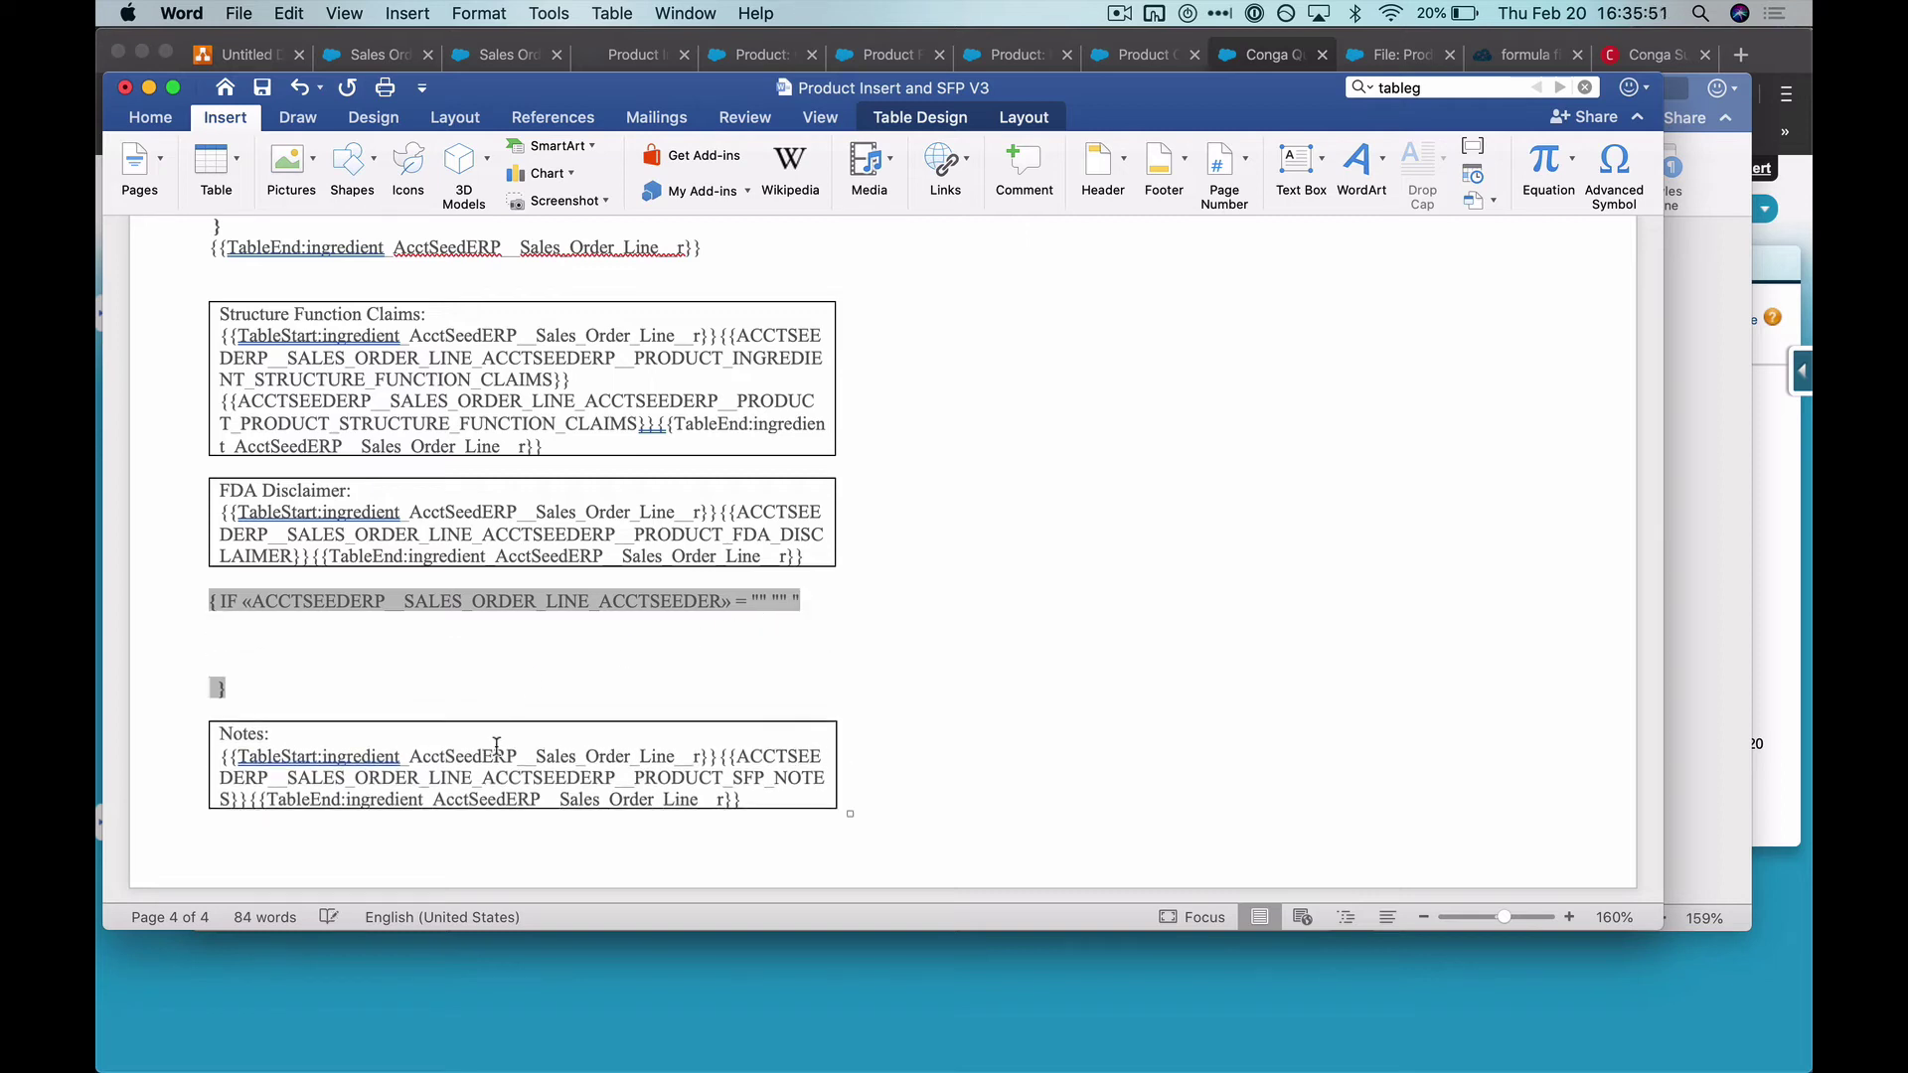
Step: Select the whole Notes table and remove it from below the IF field
click(497, 745)
click(242, 634)
click(301, 740)
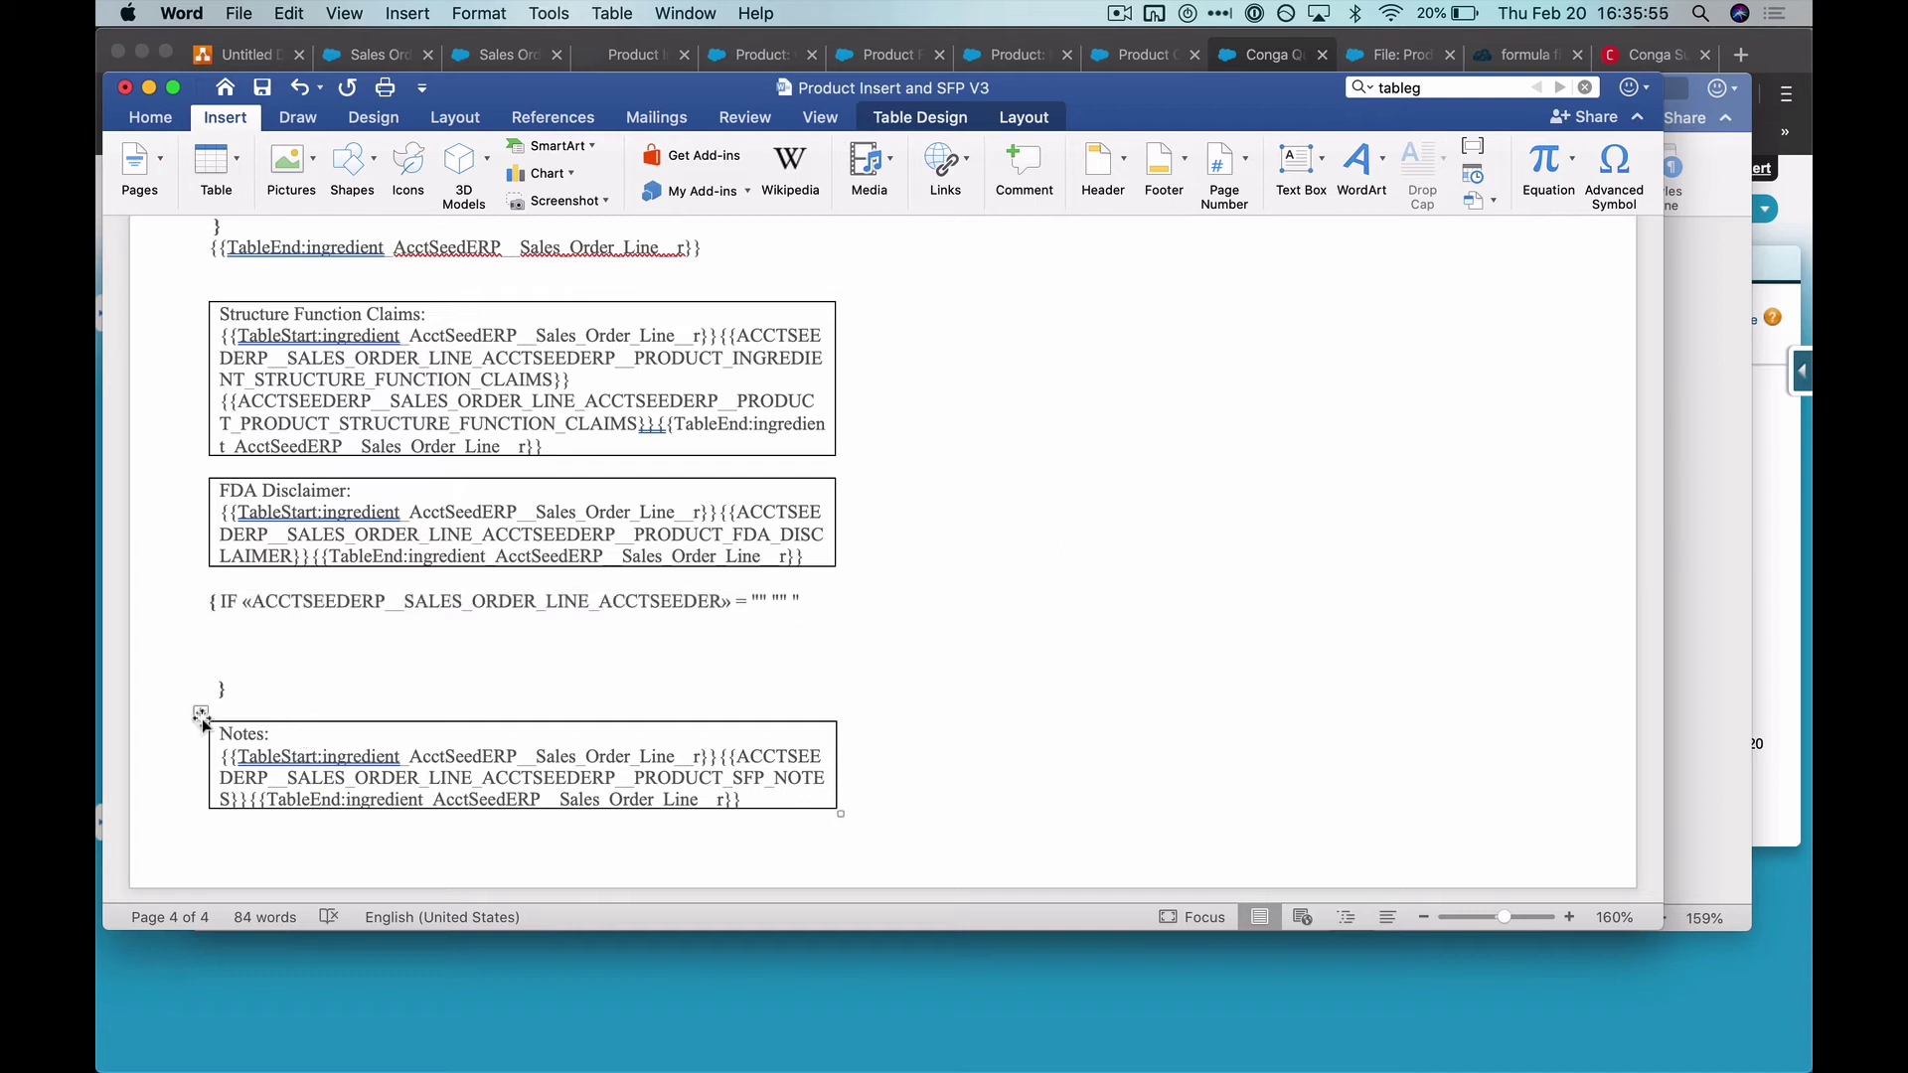
click(202, 718)
key(BackSpace)
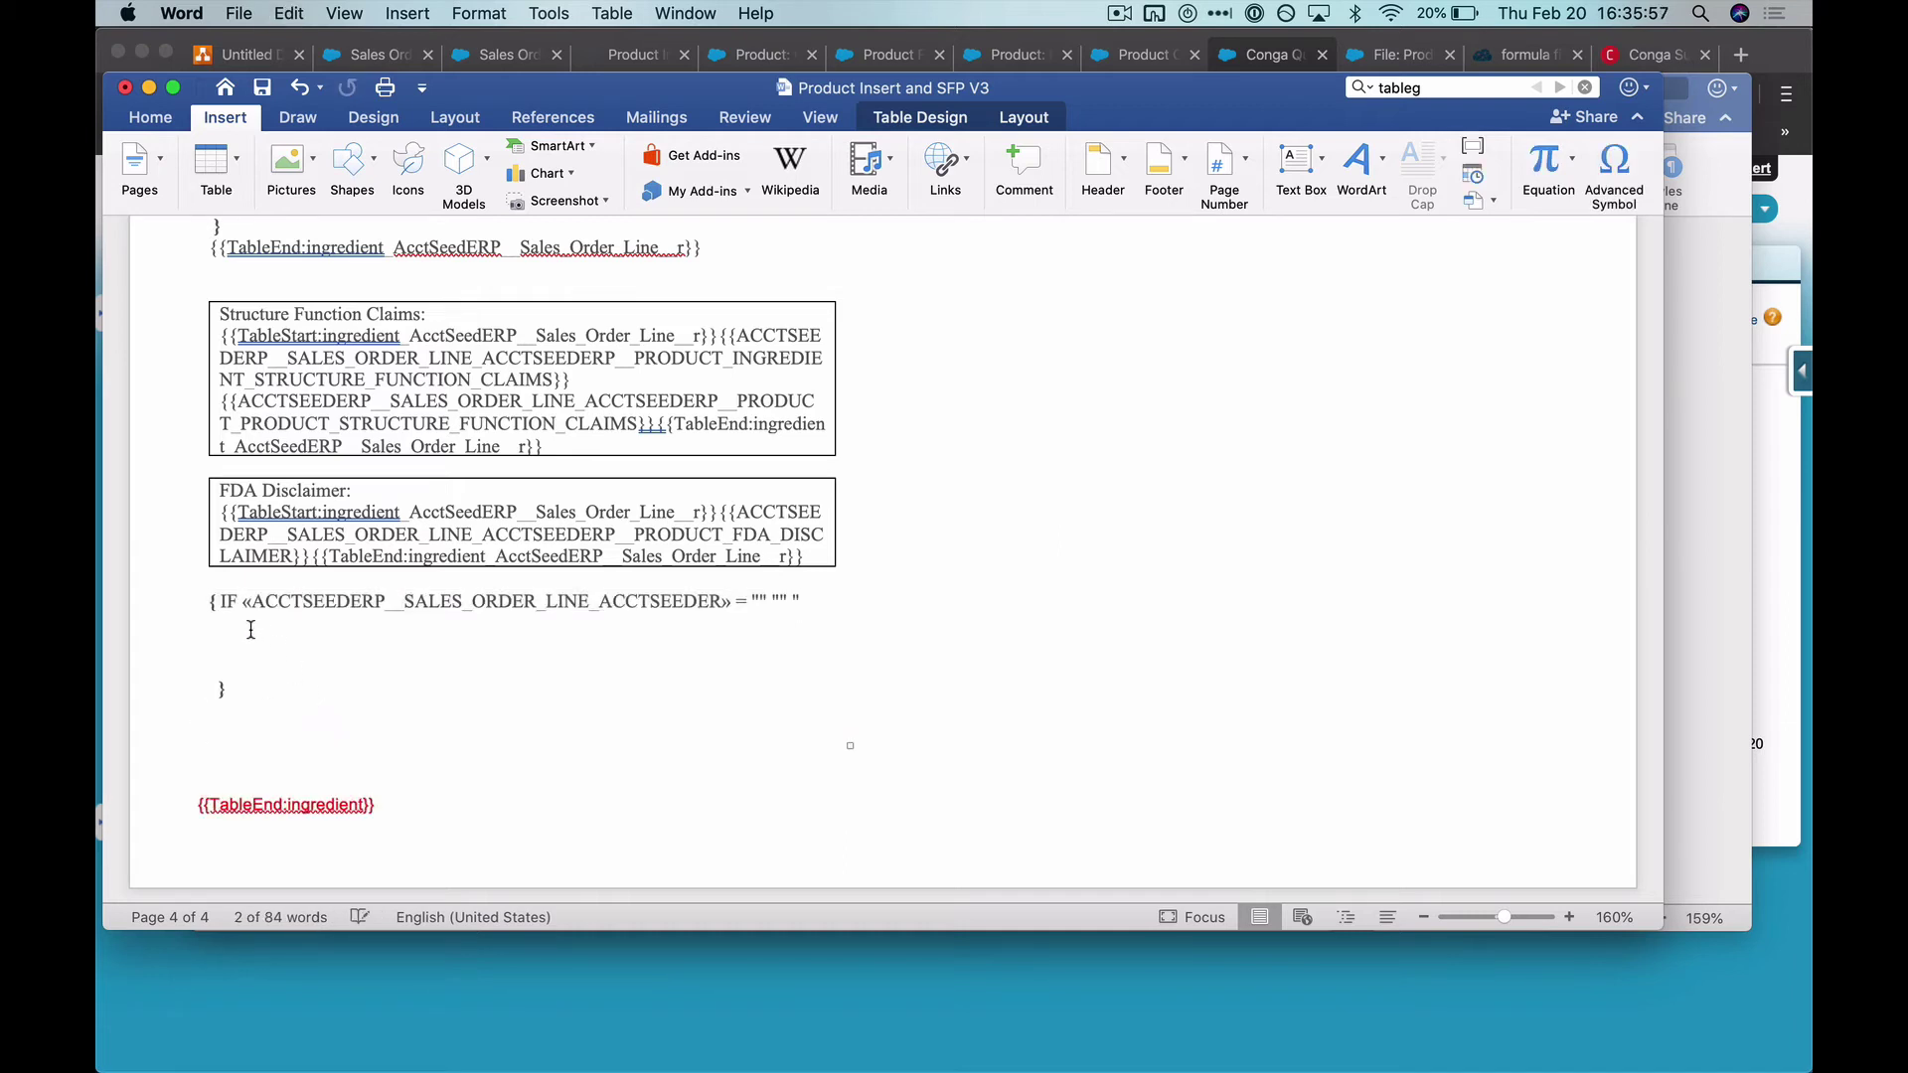
Step: Paste the Notes block inside the IF field, displayed as a table, with a closing quote below it
text(Notes: {{TableStart:ingredient_AcctSeedERP__Sales_Order_Line__r}}{{ACCTSEEDERP__SALES_ORDER_LINE_ACCTSEEDERP__PRODUCT_SFP_NOTES}}{{TableEnd:ingredient_AcctSeedERP__Sales_Order_Line__r}})
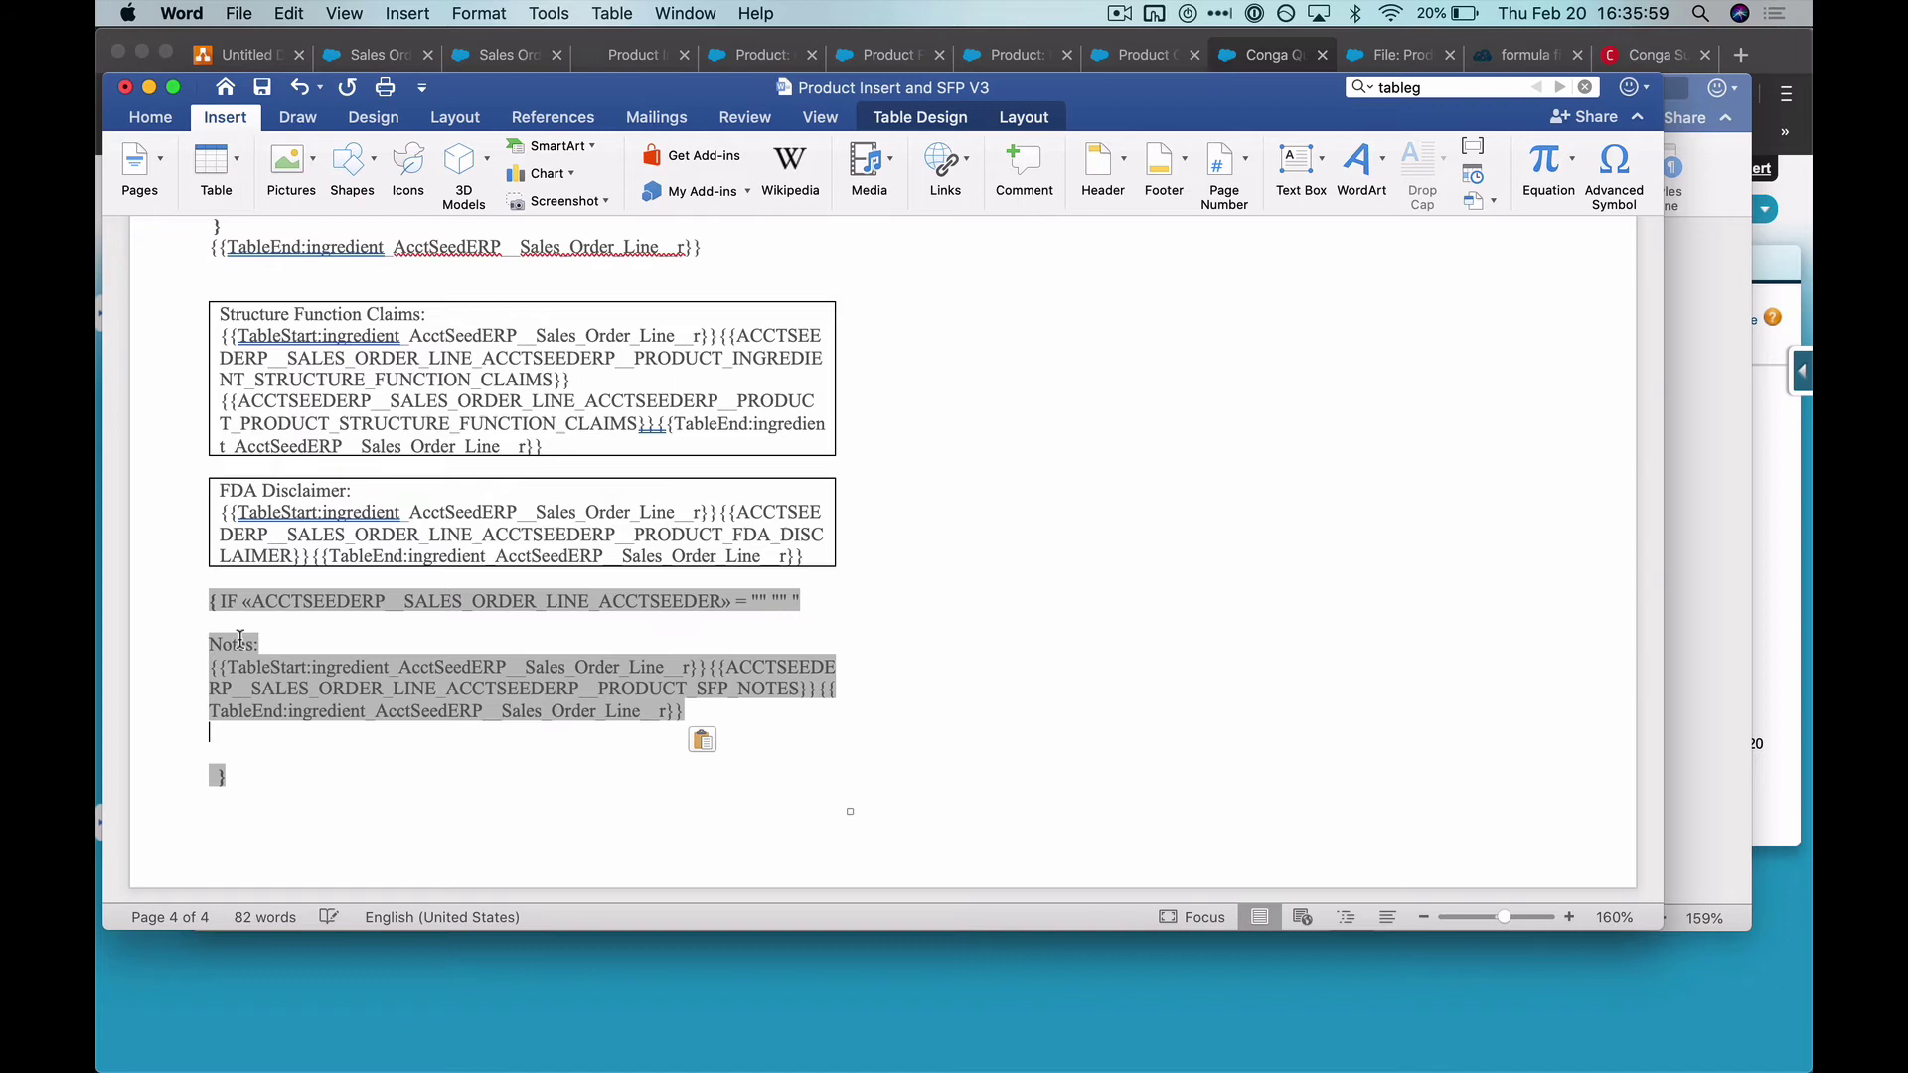
click(702, 740)
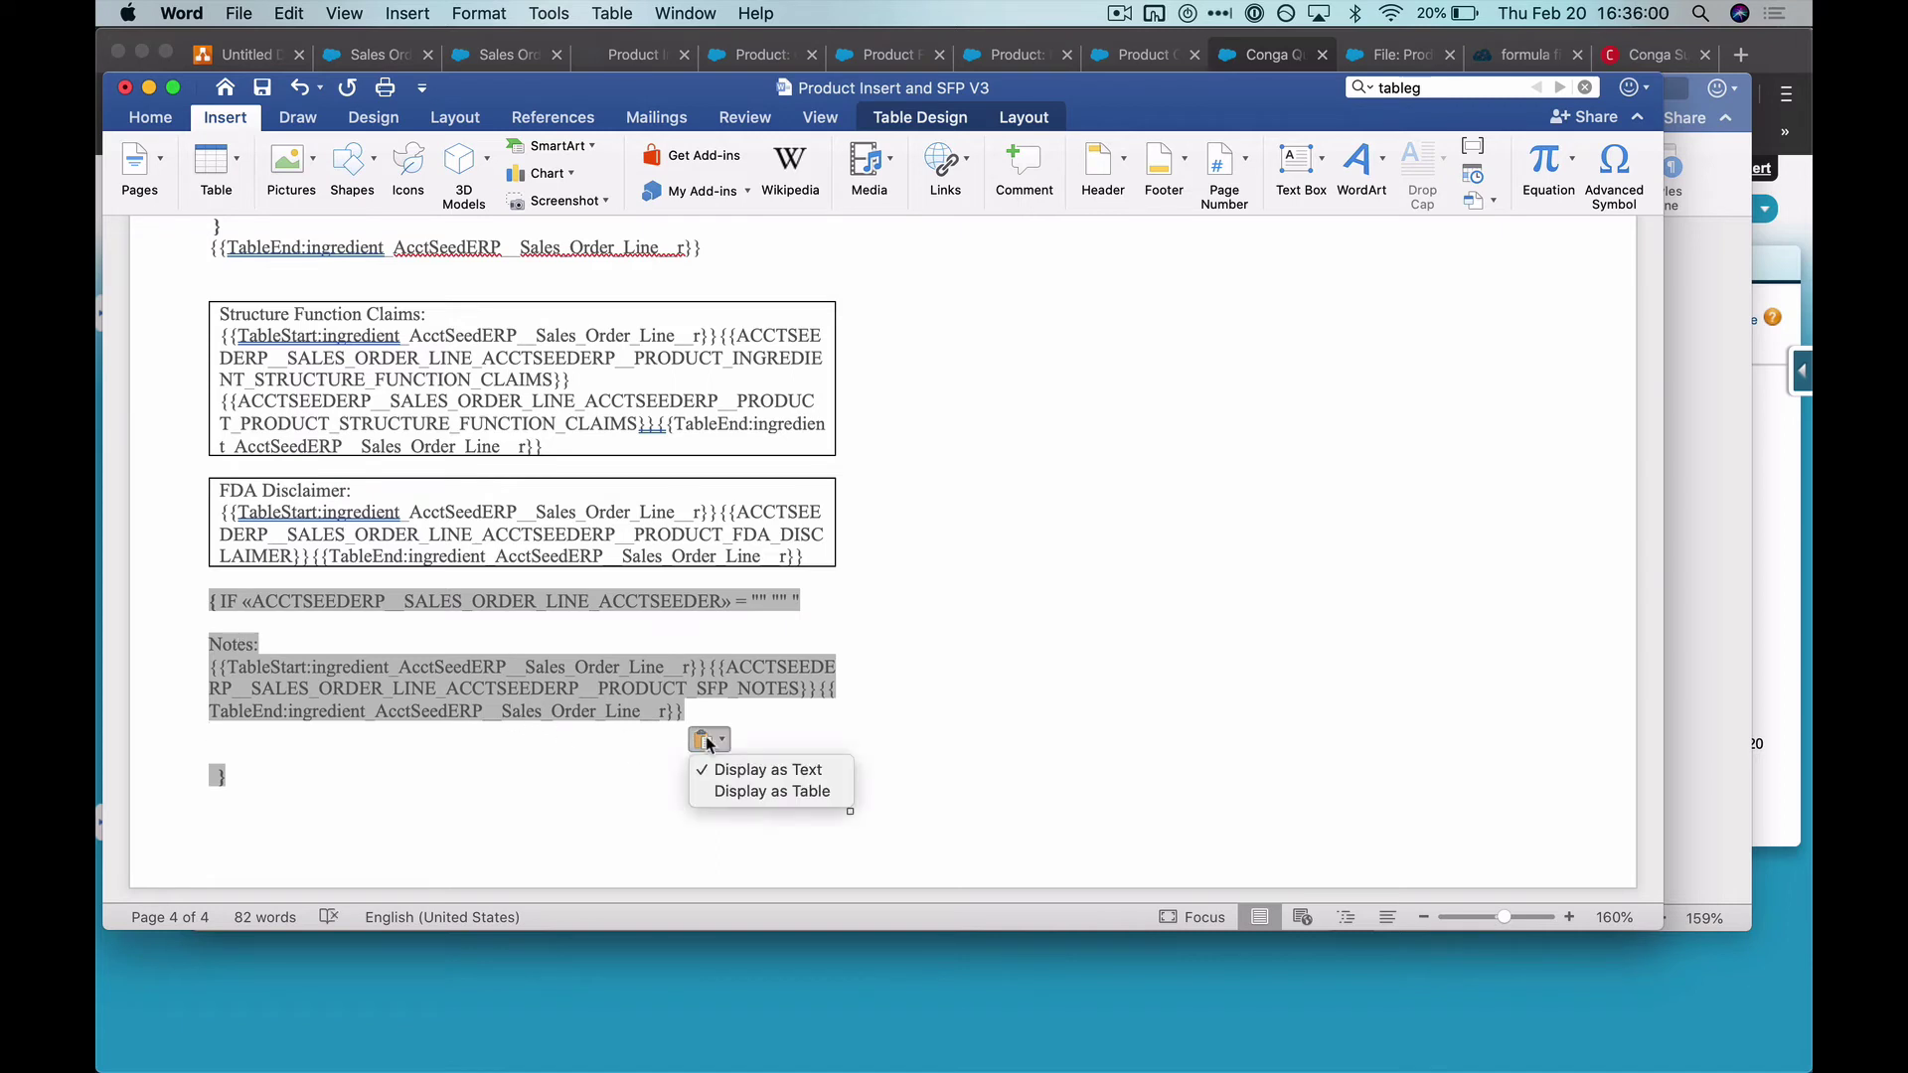
click(774, 792)
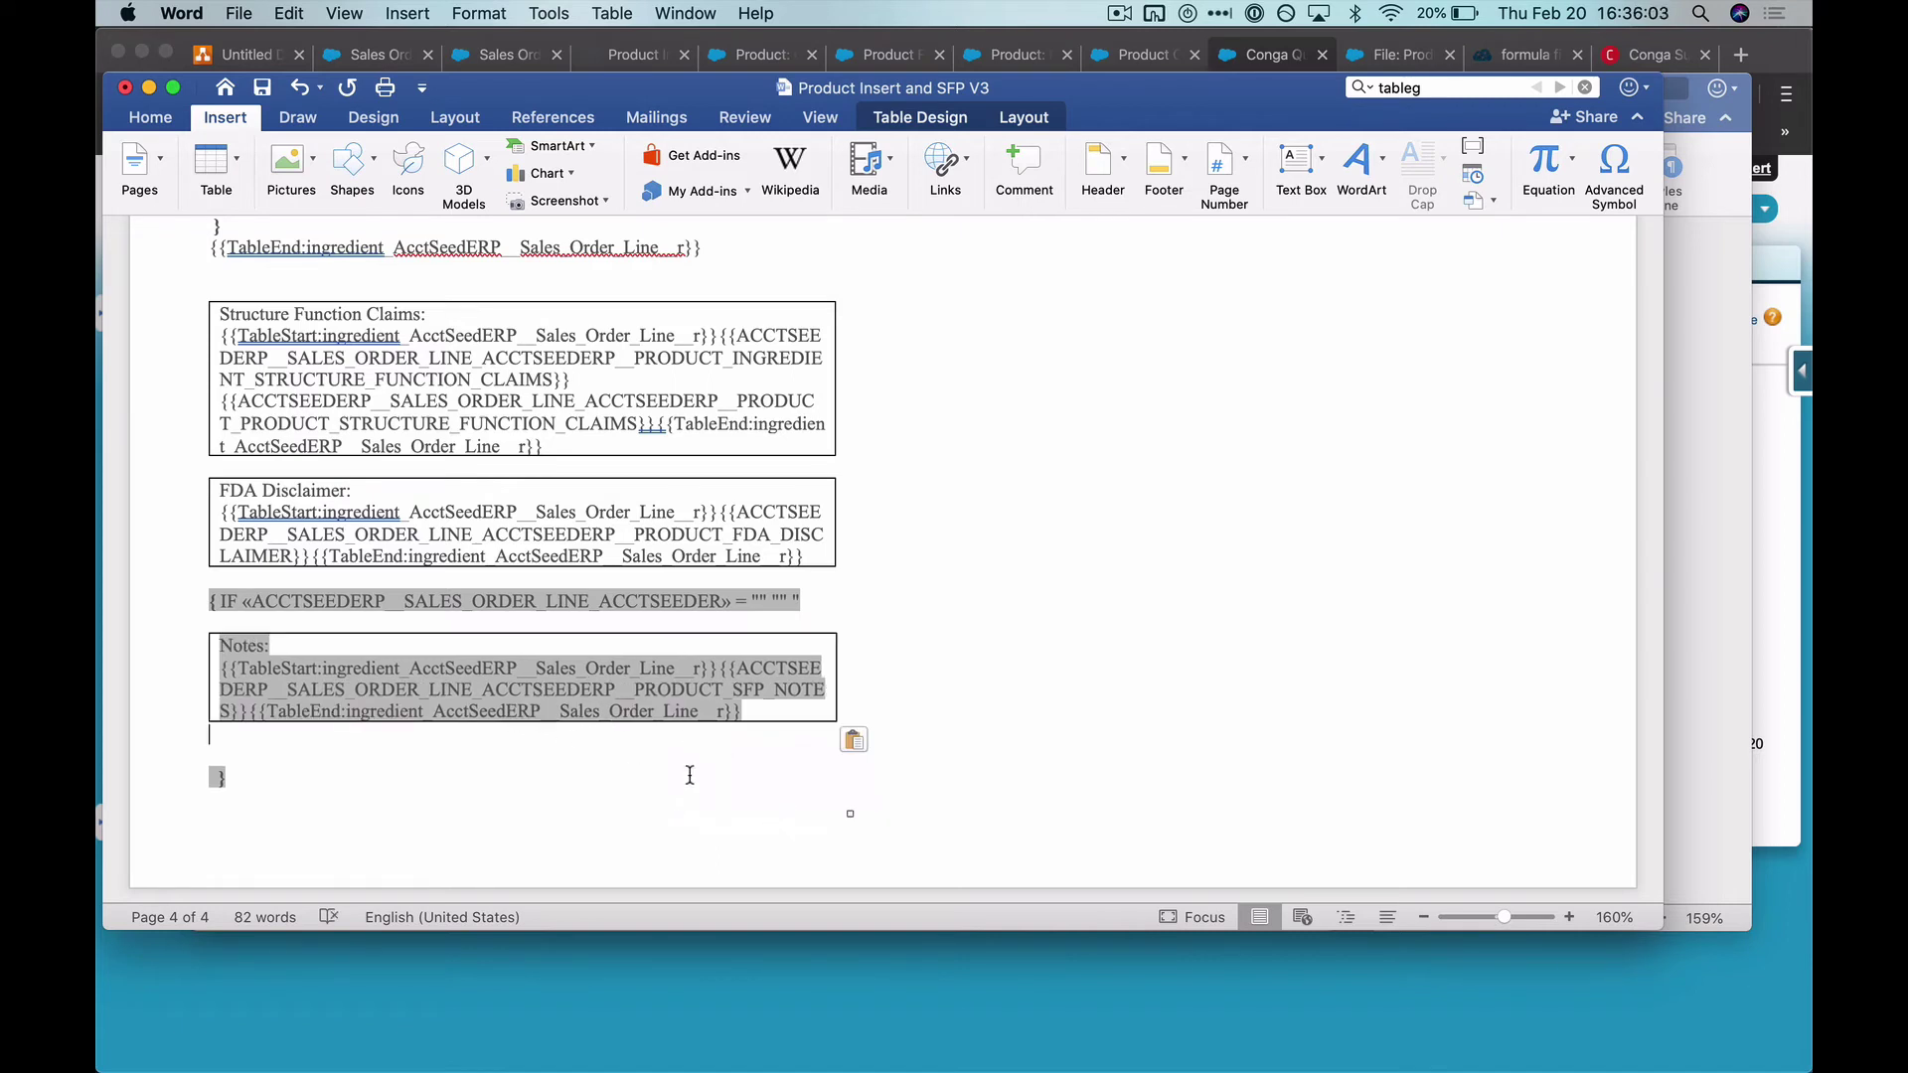
click(683, 758)
scroll(853, 617, down, 1)
key(Up)
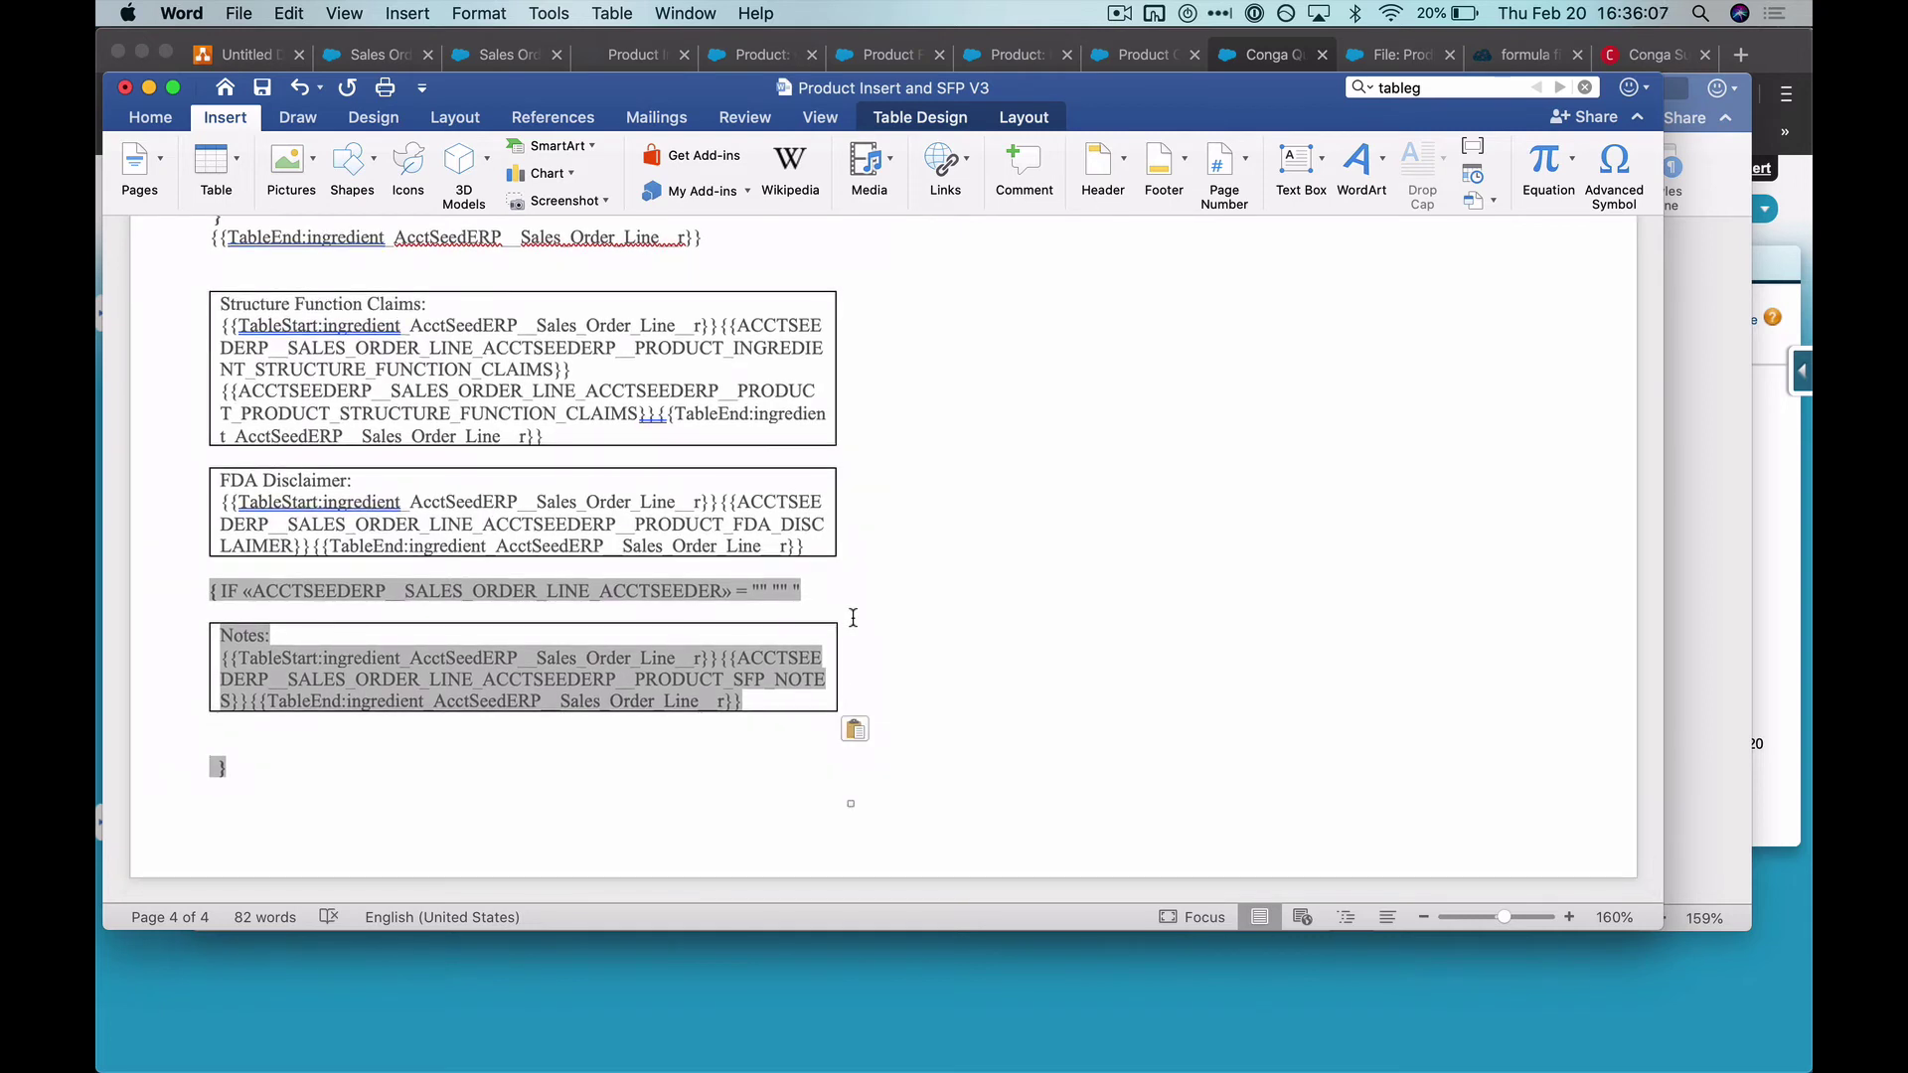
text(")
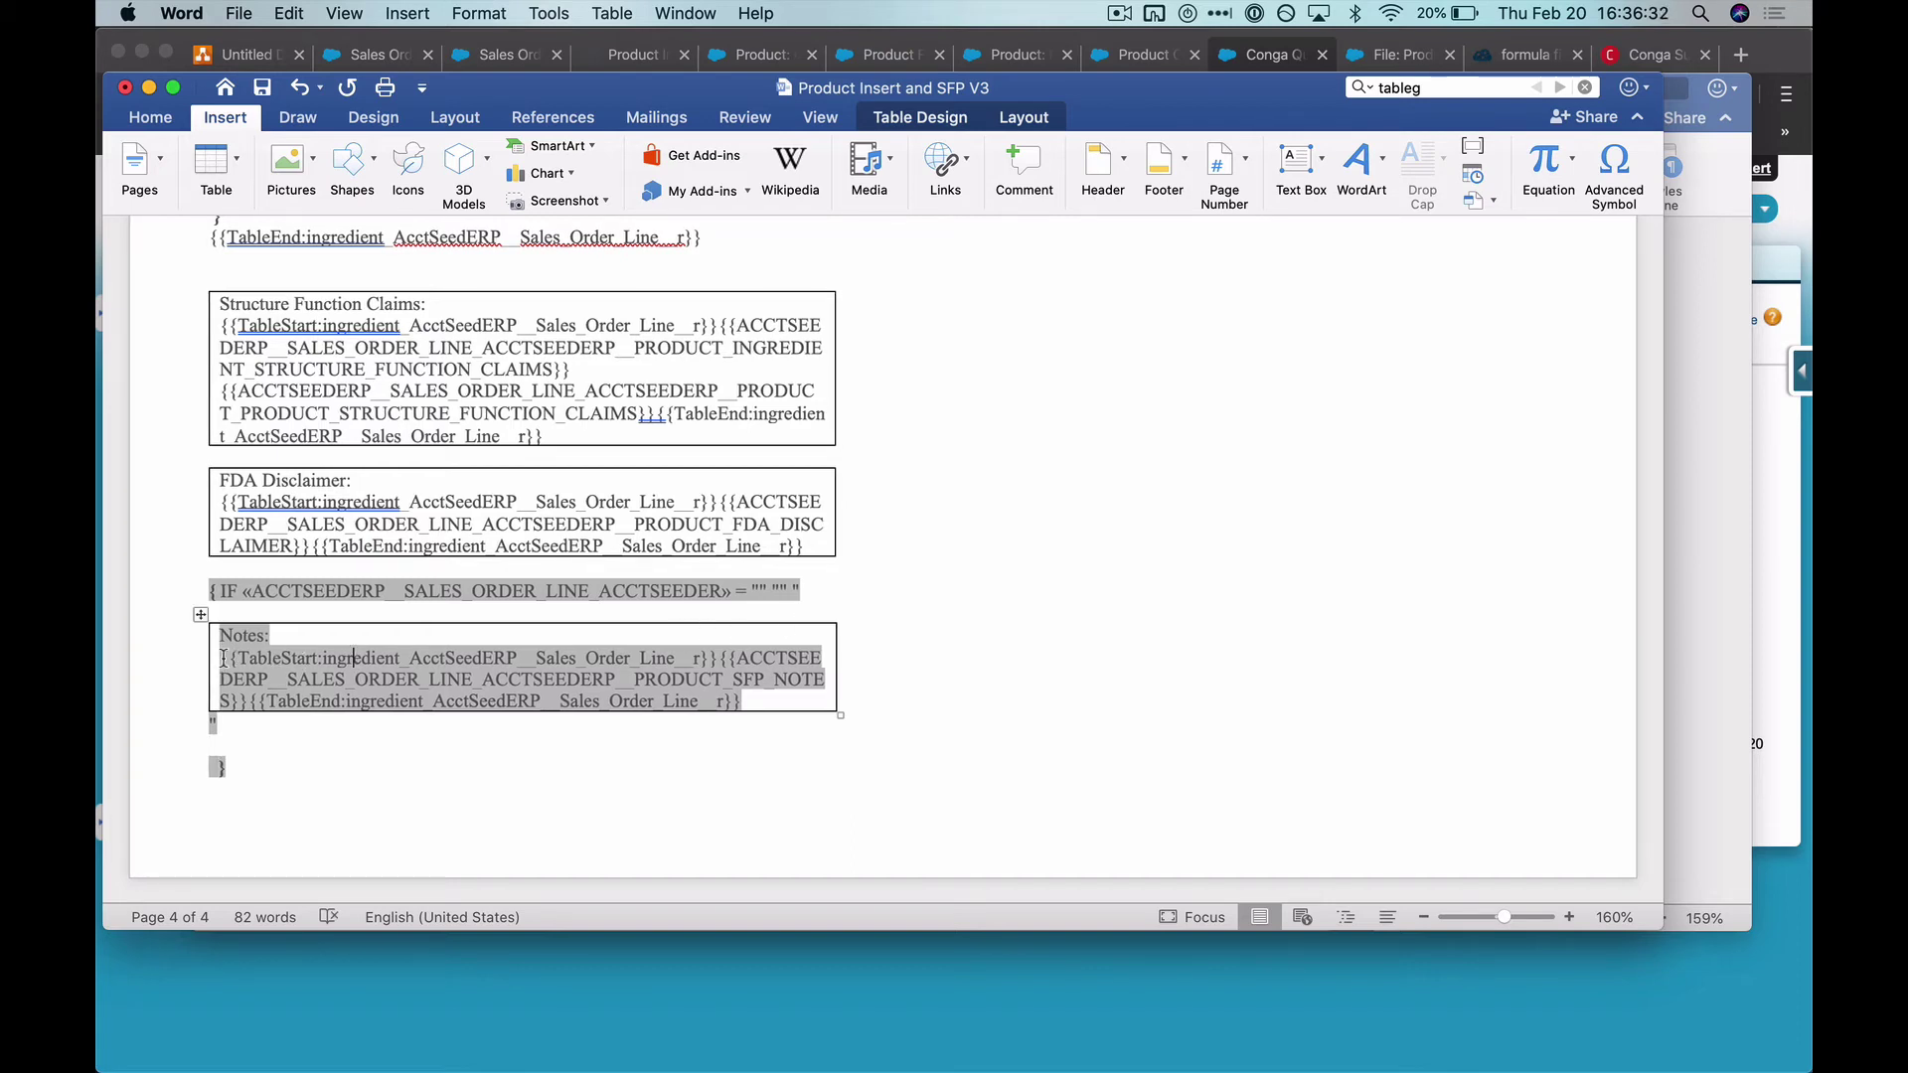
Step: Select the TableStart tag in the Notes cell
drag(223, 658, 320, 659)
click(311, 701)
mouse_move(741, 702)
mouse_down()
mouse_move(358, 696)
mouse_move(266, 651)
mouse_move(721, 667)
mouse_up()
key(super+c)
click(301, 681)
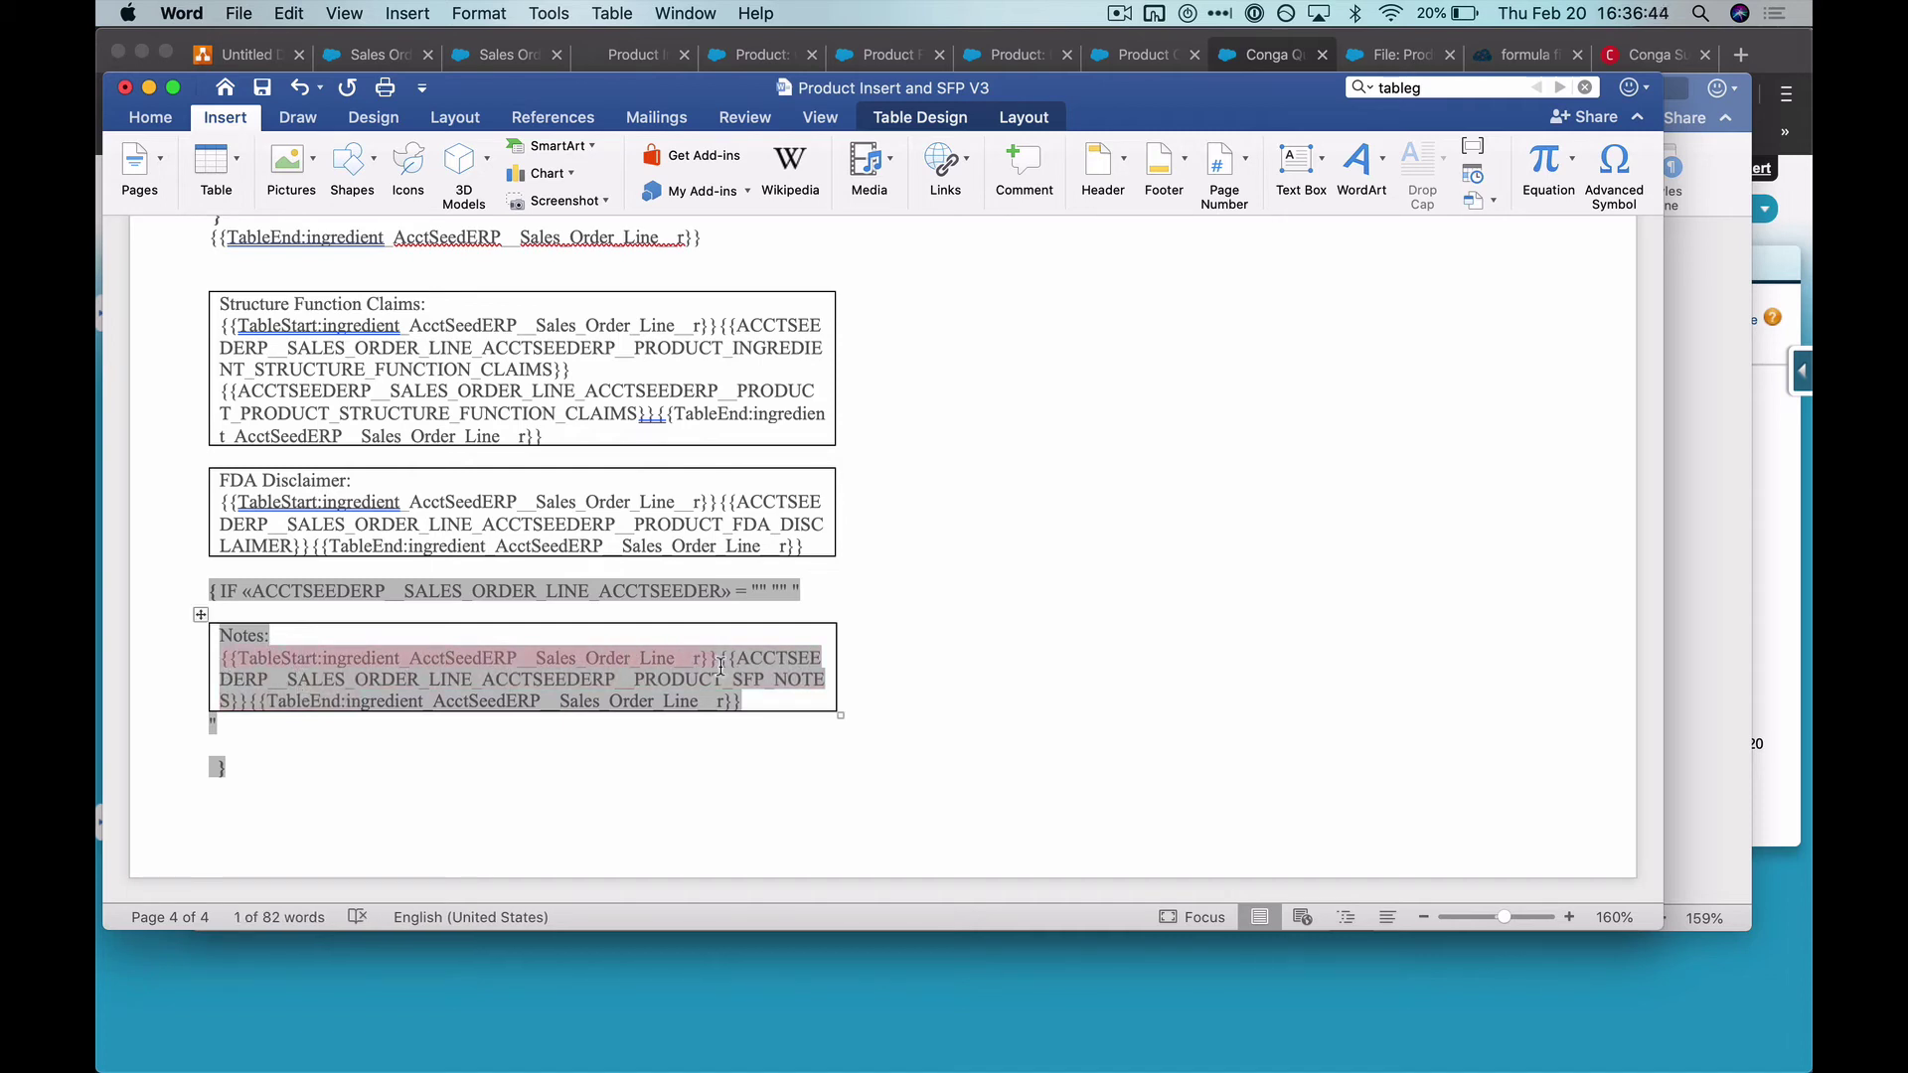
Step: Move the Notes TableStart tag to the line above the IF field
key(BackSpace)
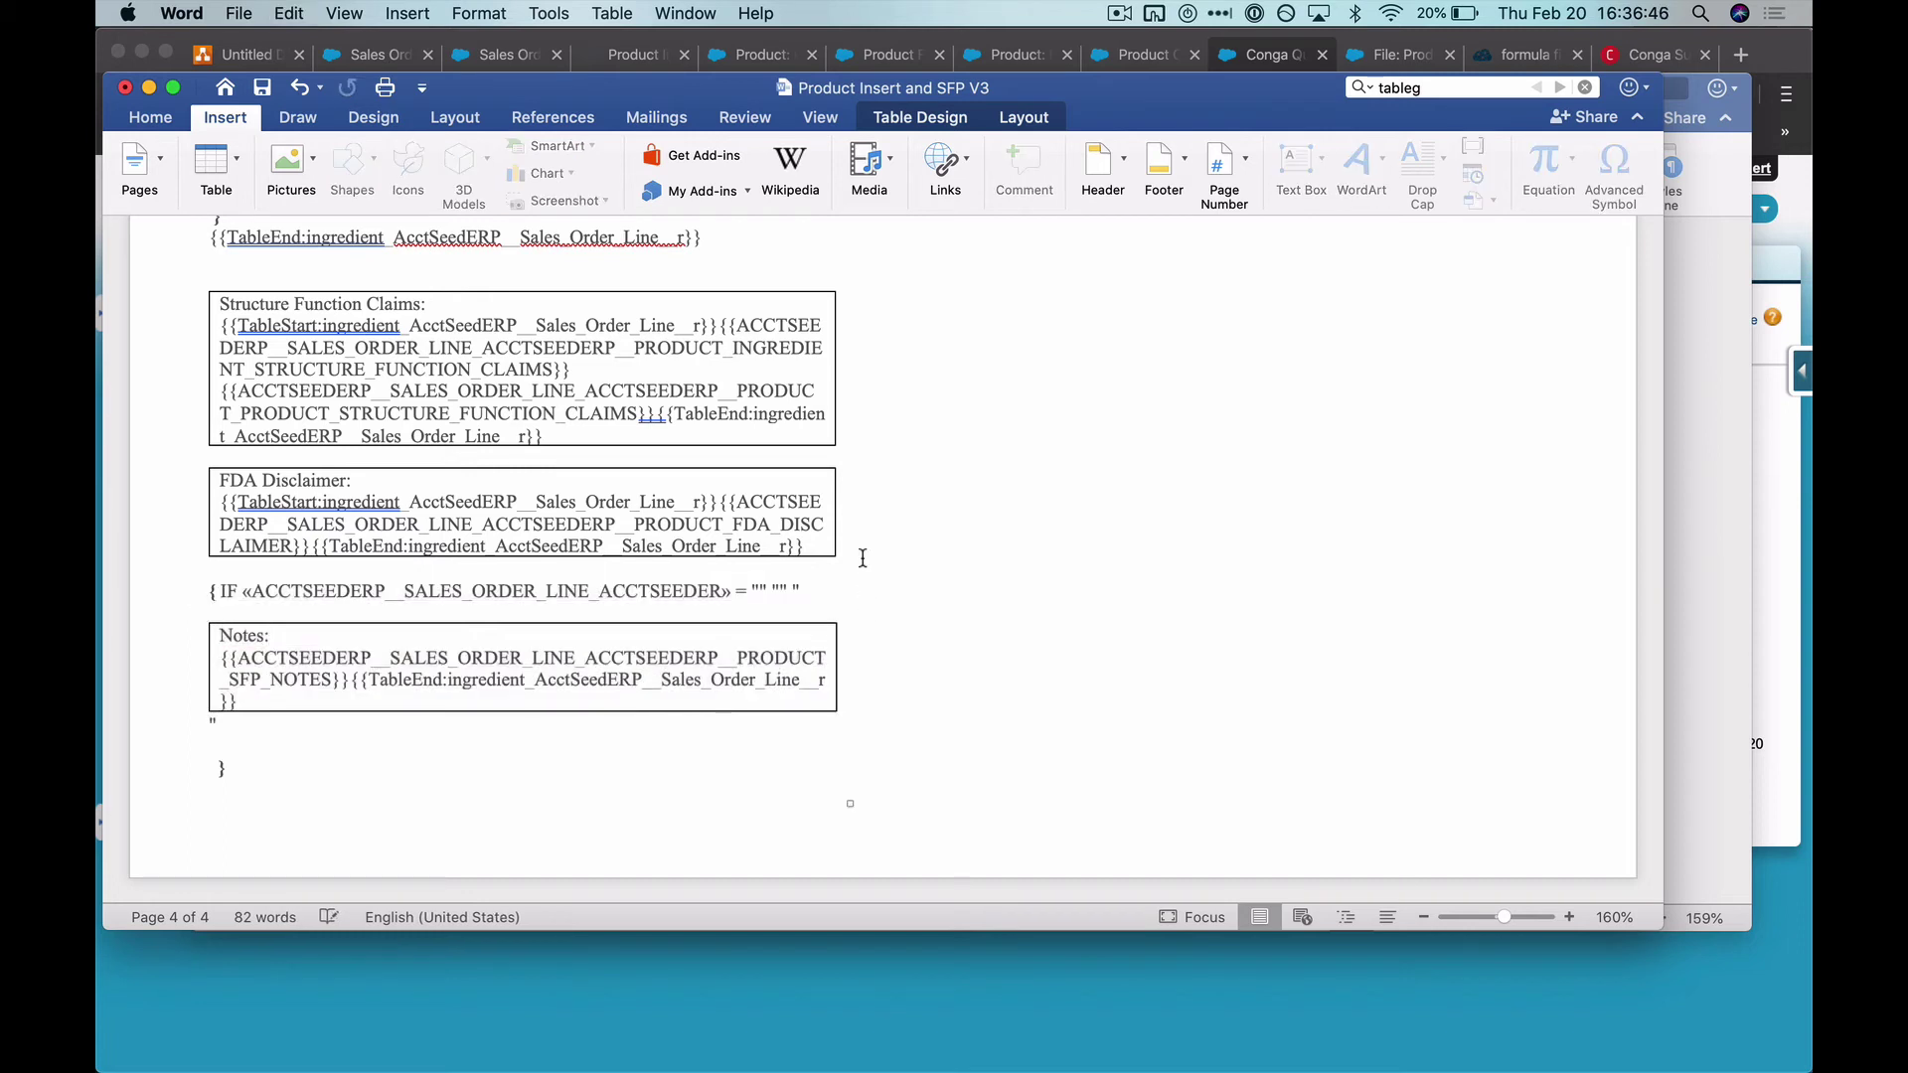
click(213, 573)
click(213, 574)
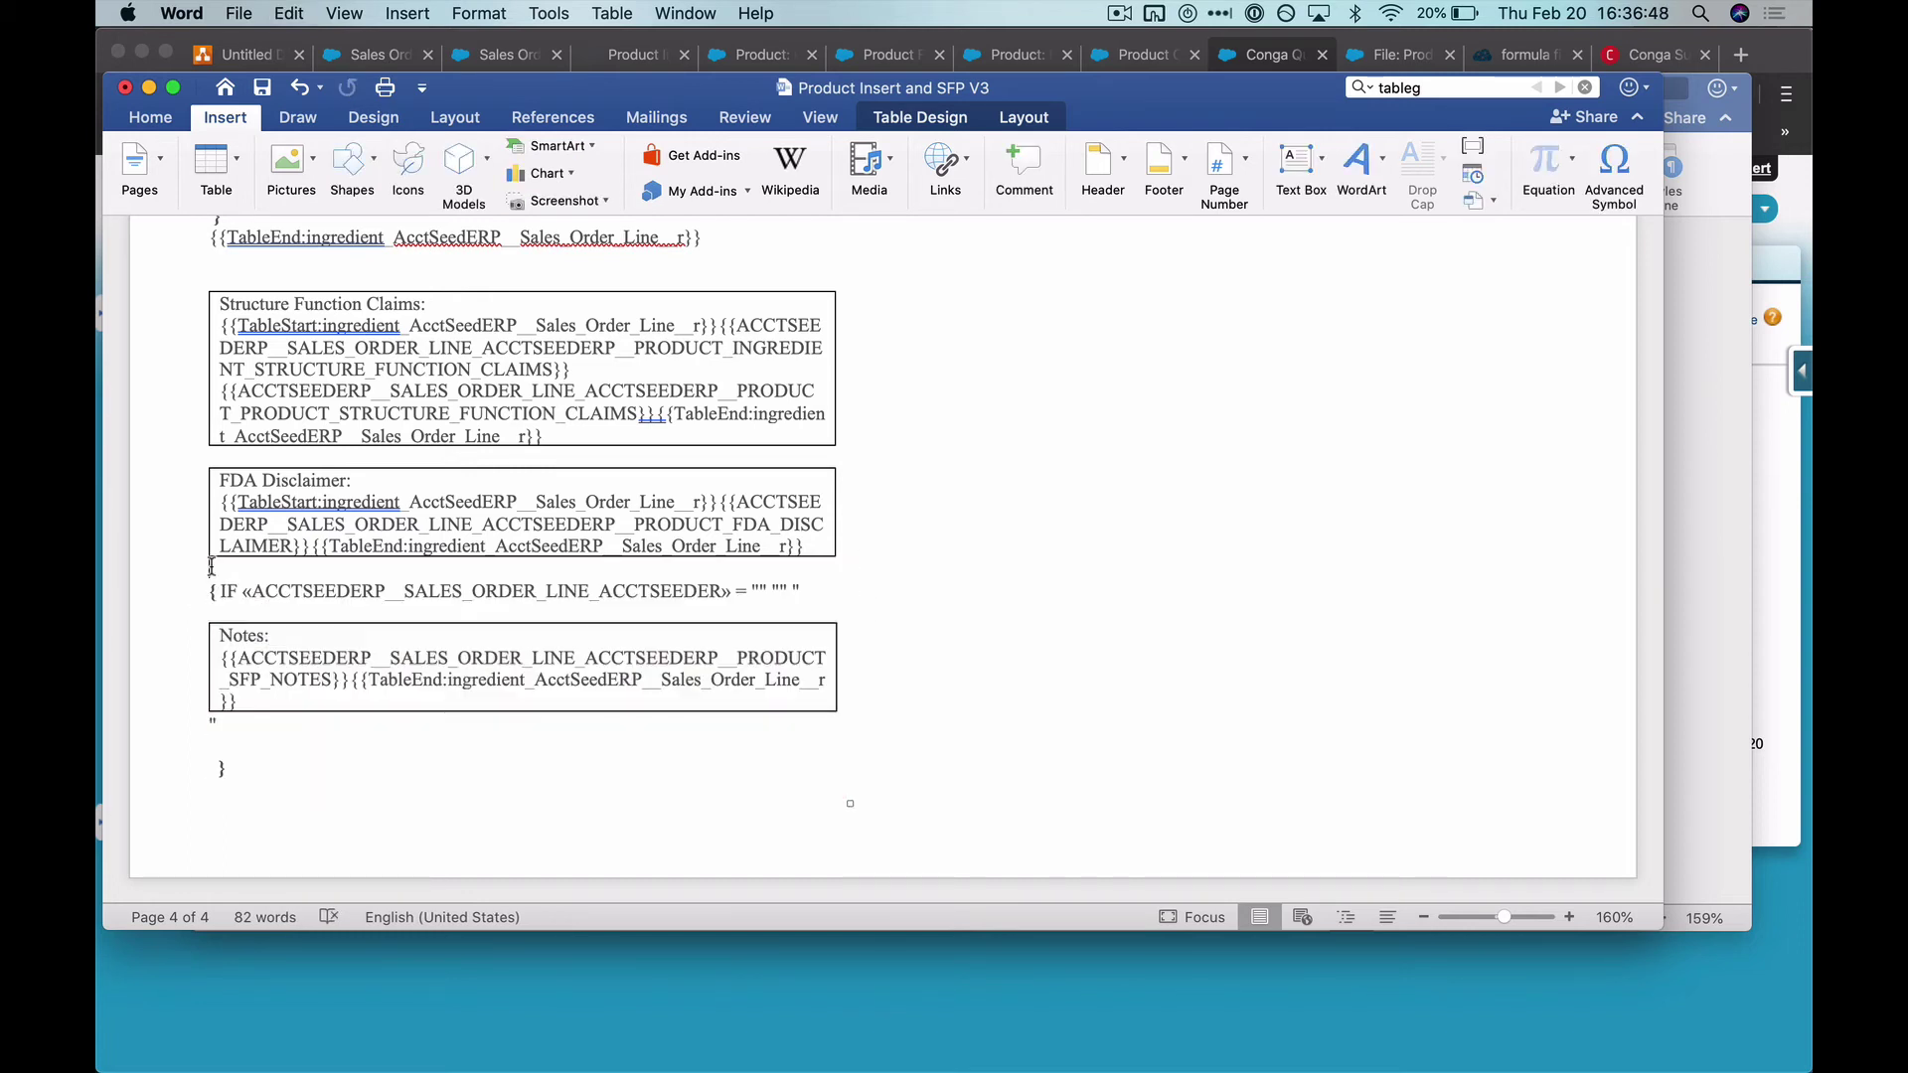
key(super+v)
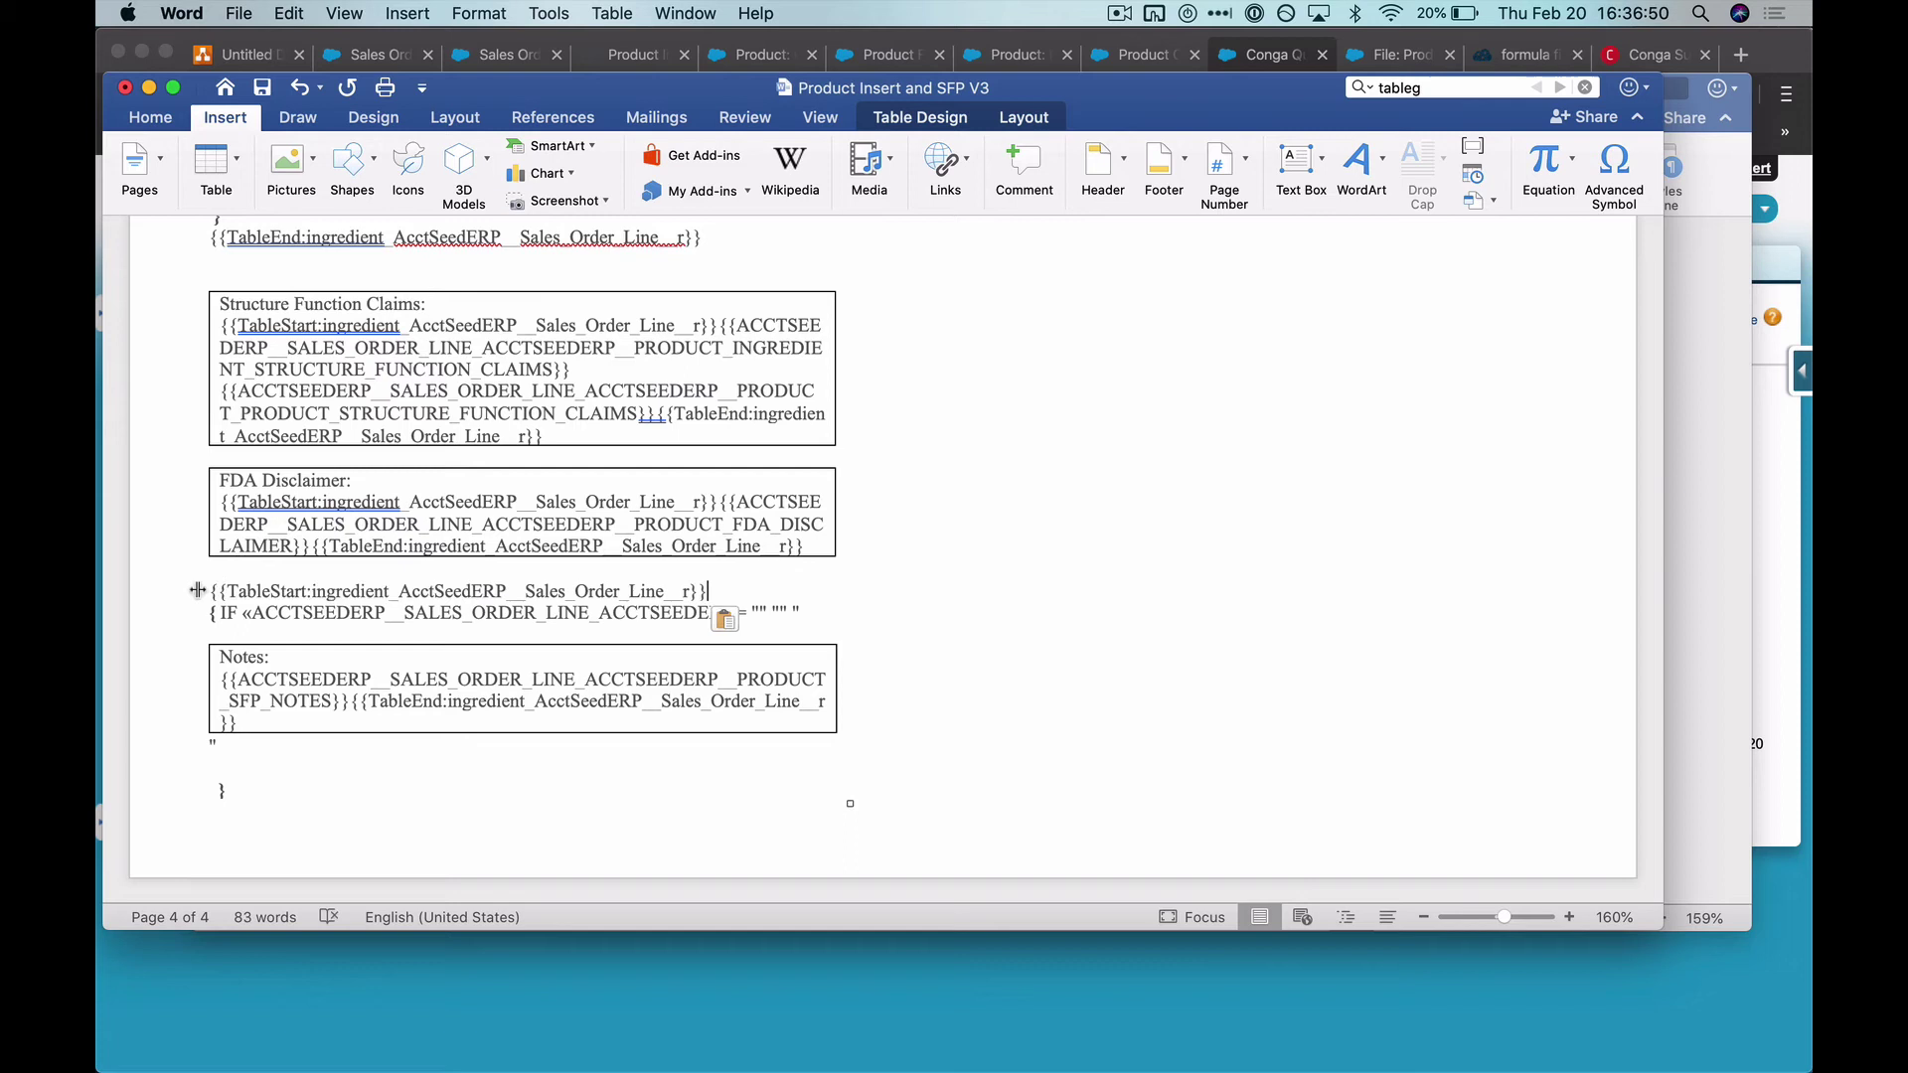
Step: Move the TableEnd tag below the closing brace and join the quote mark to the brace
click(210, 610)
click(338, 703)
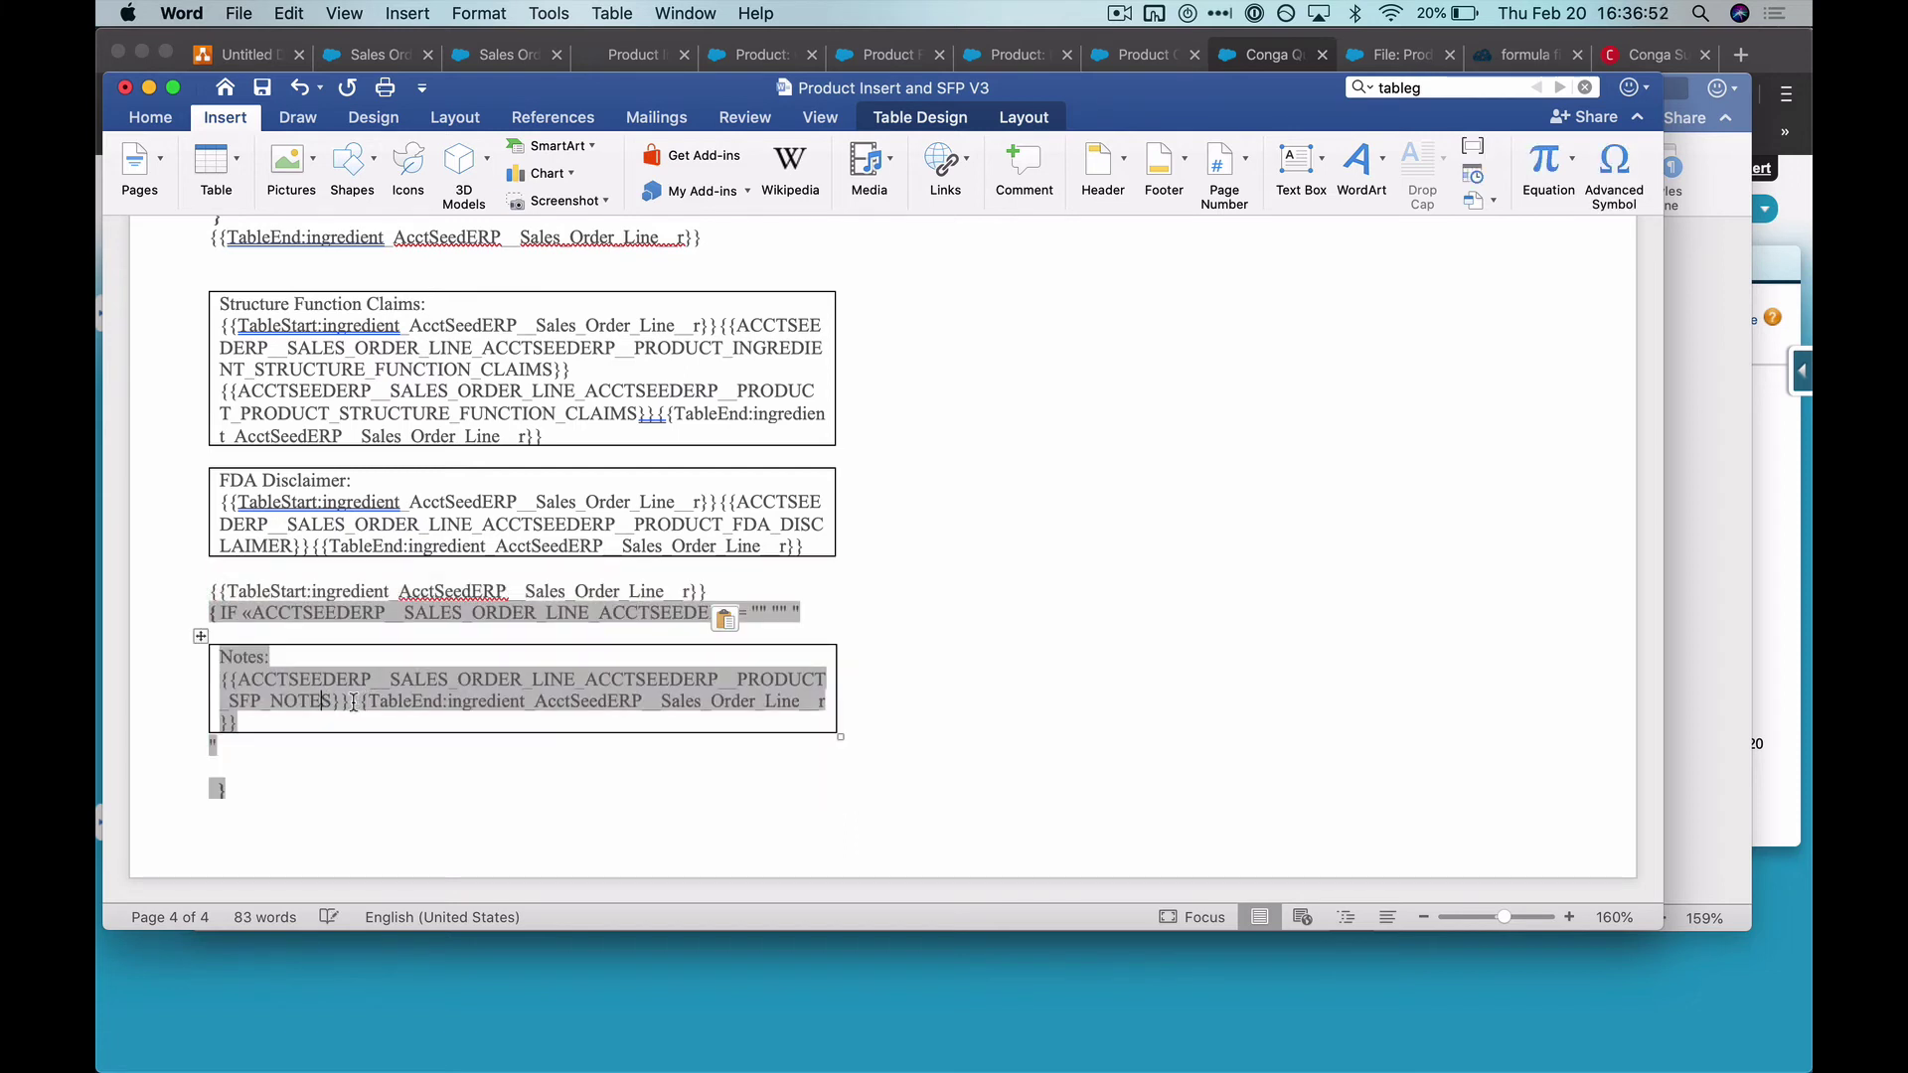
drag(350, 703, 342, 717)
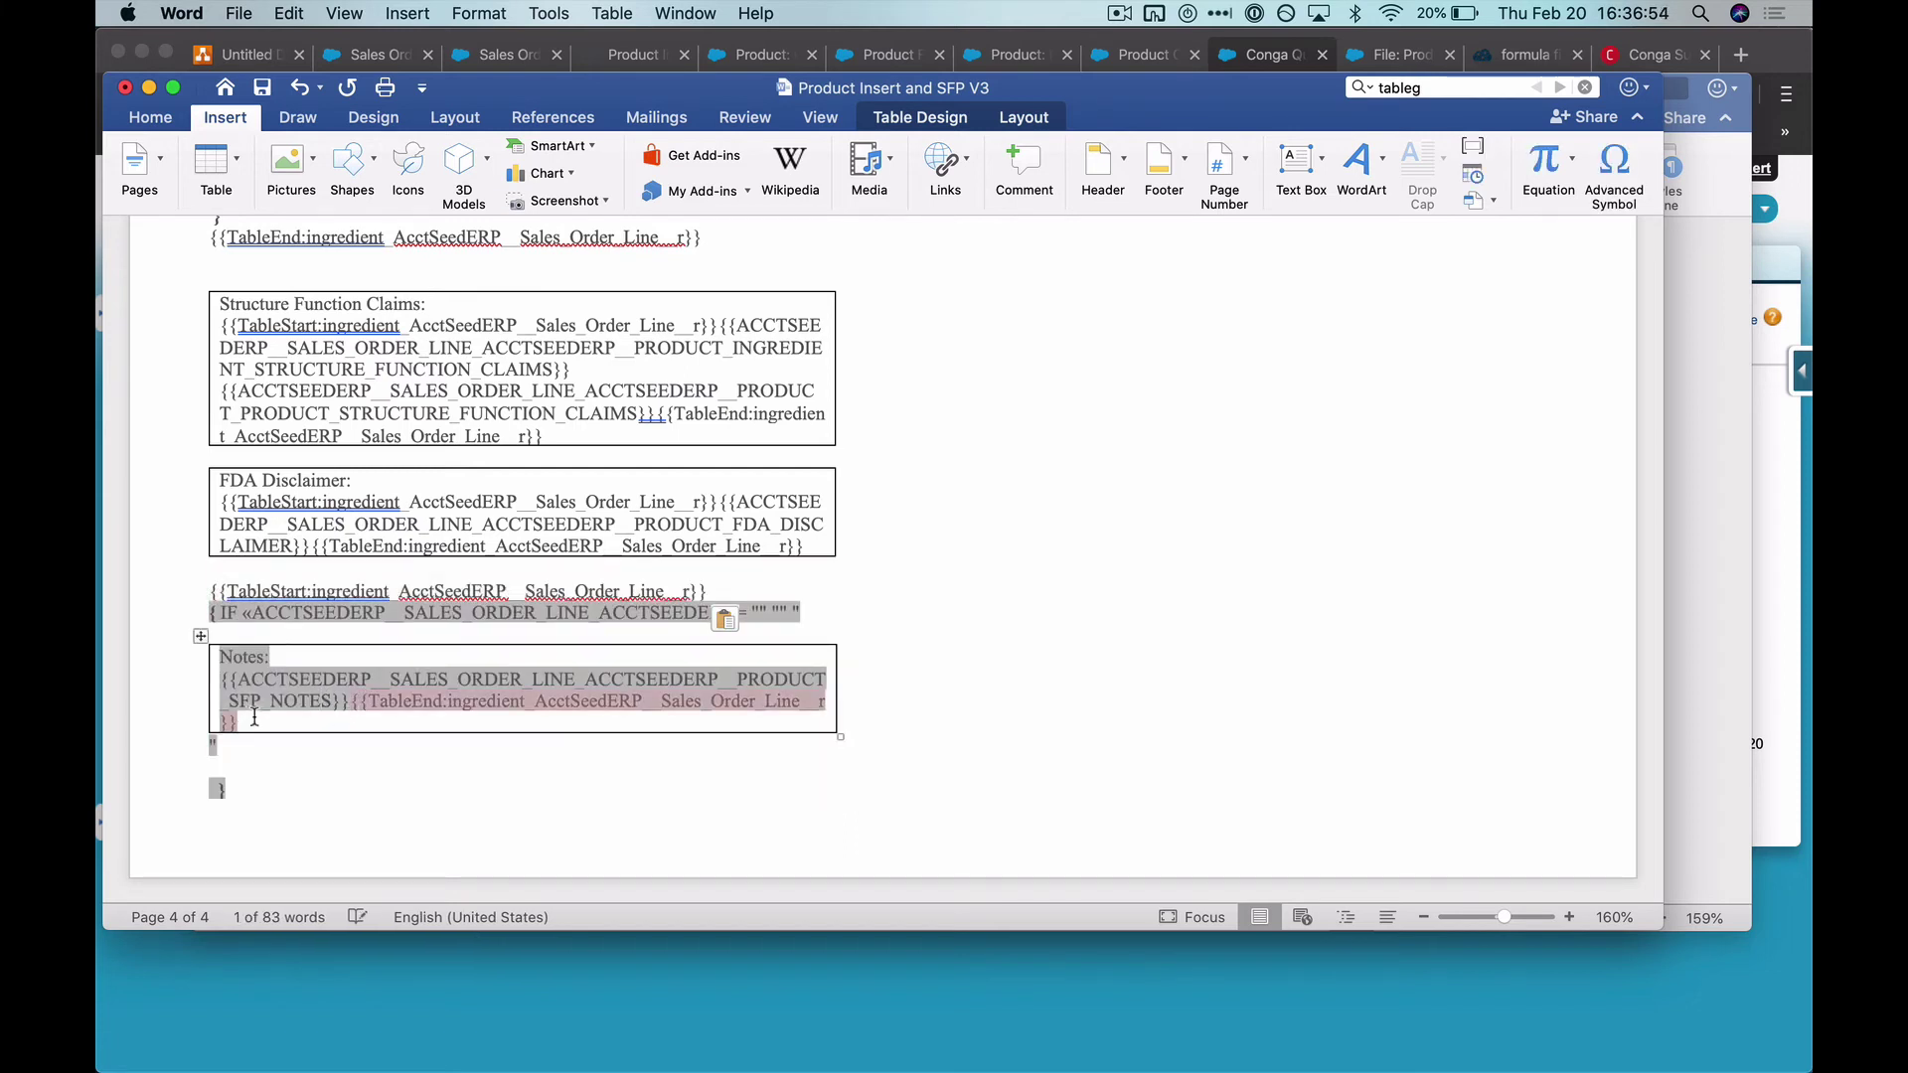
key(super+x)
click(275, 748)
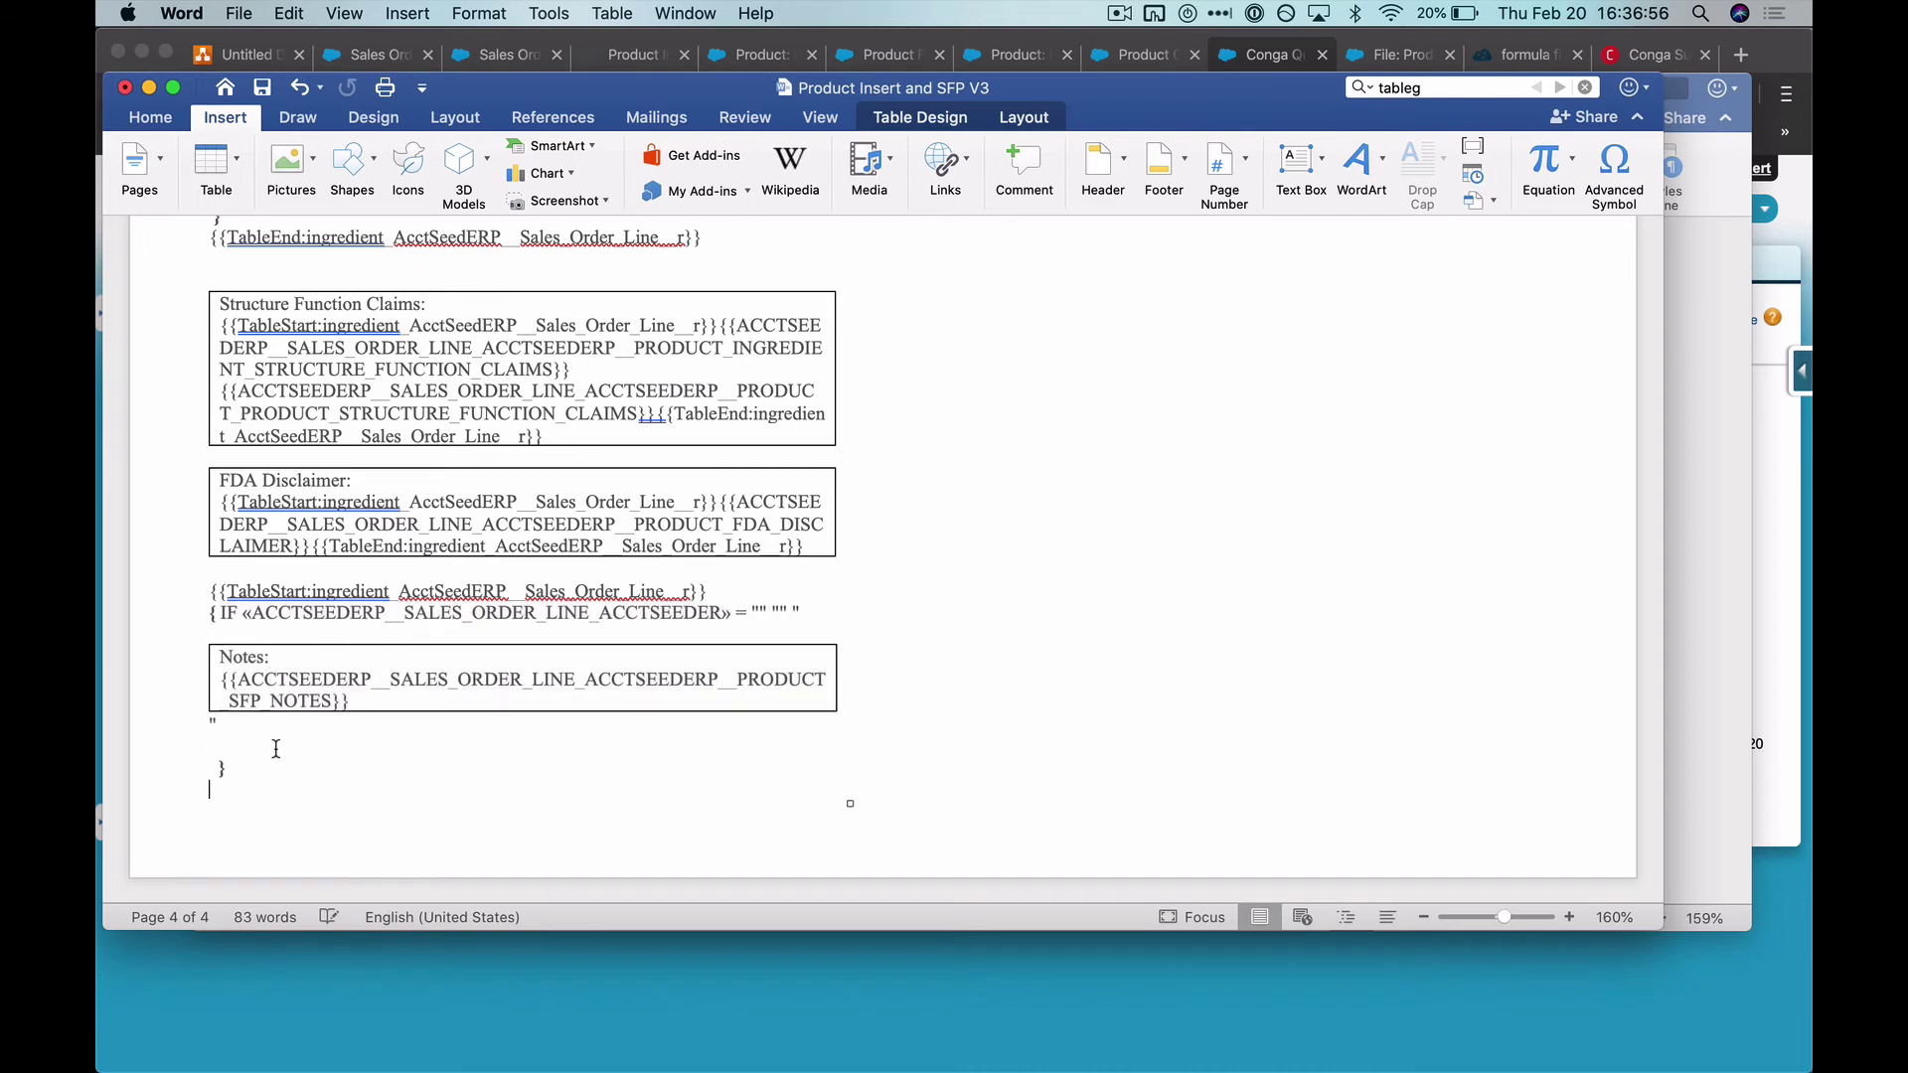
key(super+v)
click(256, 743)
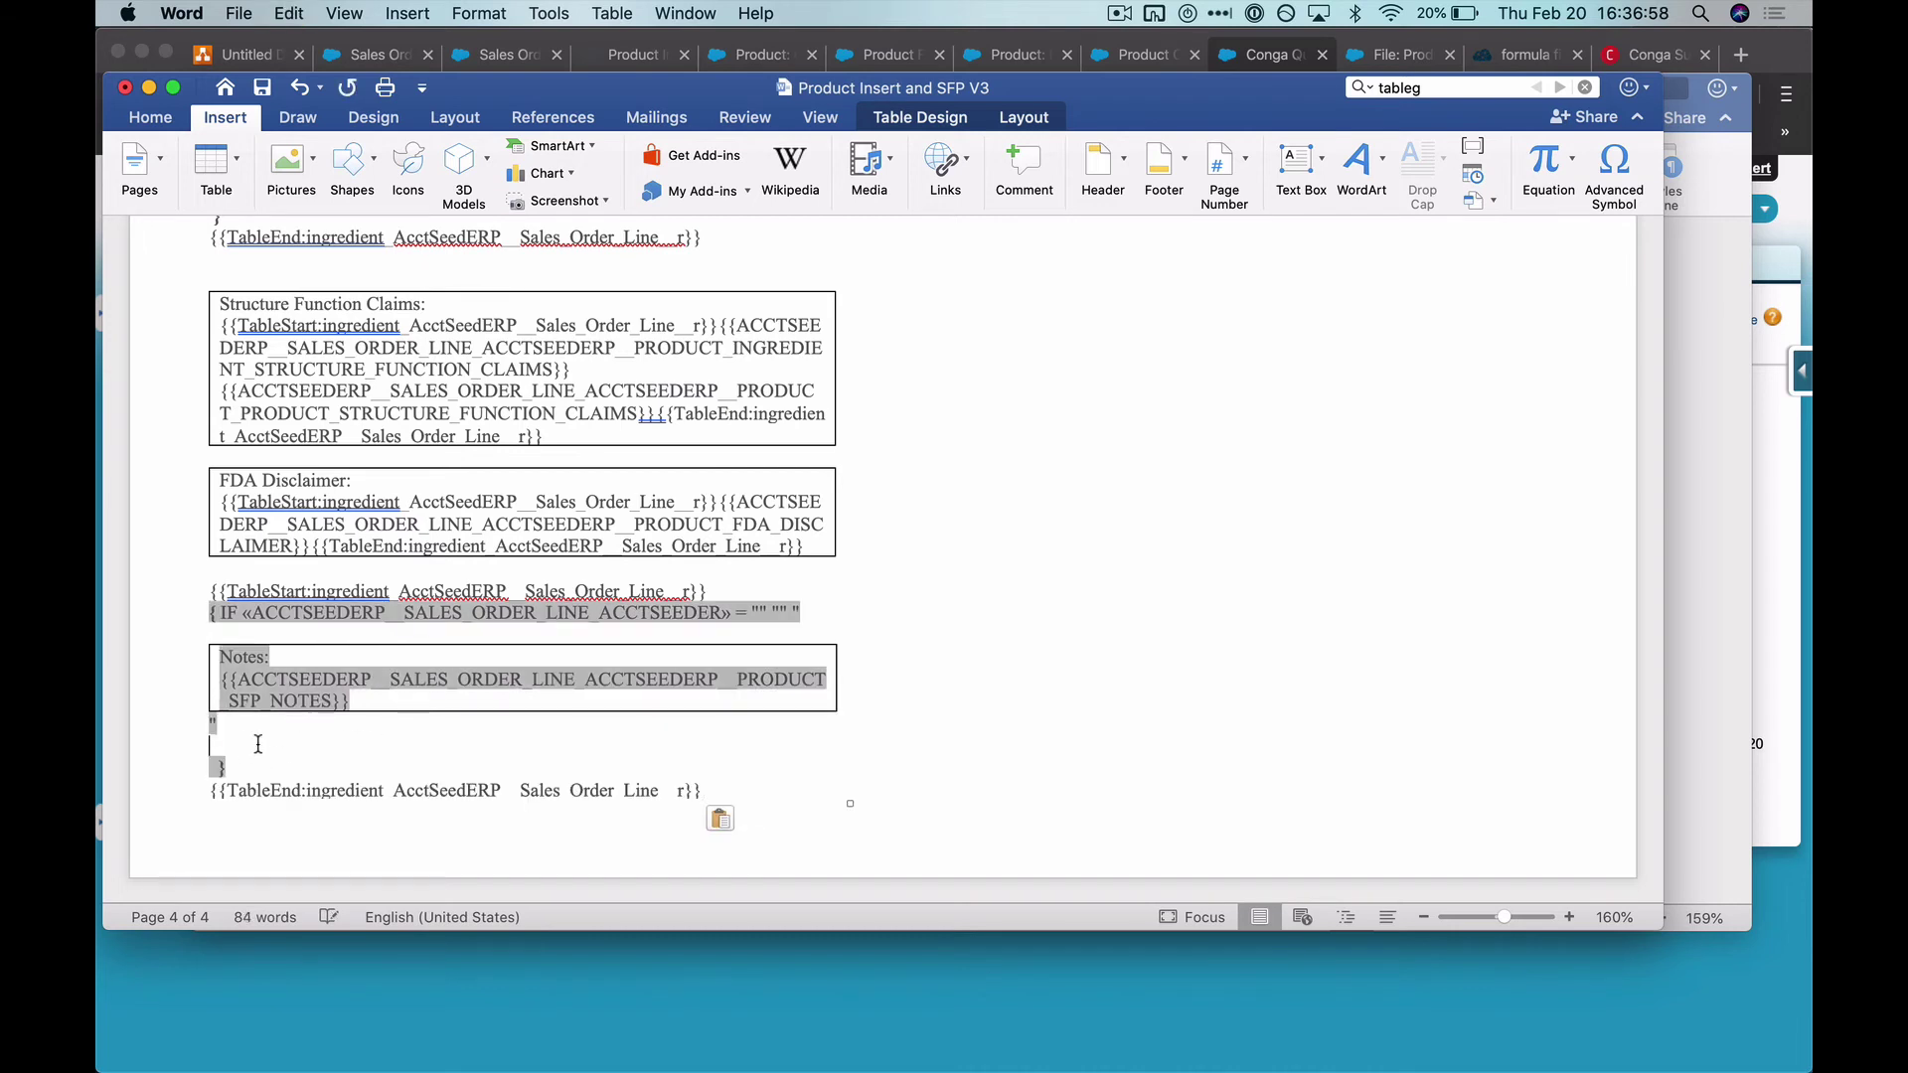
key(BackSpace)
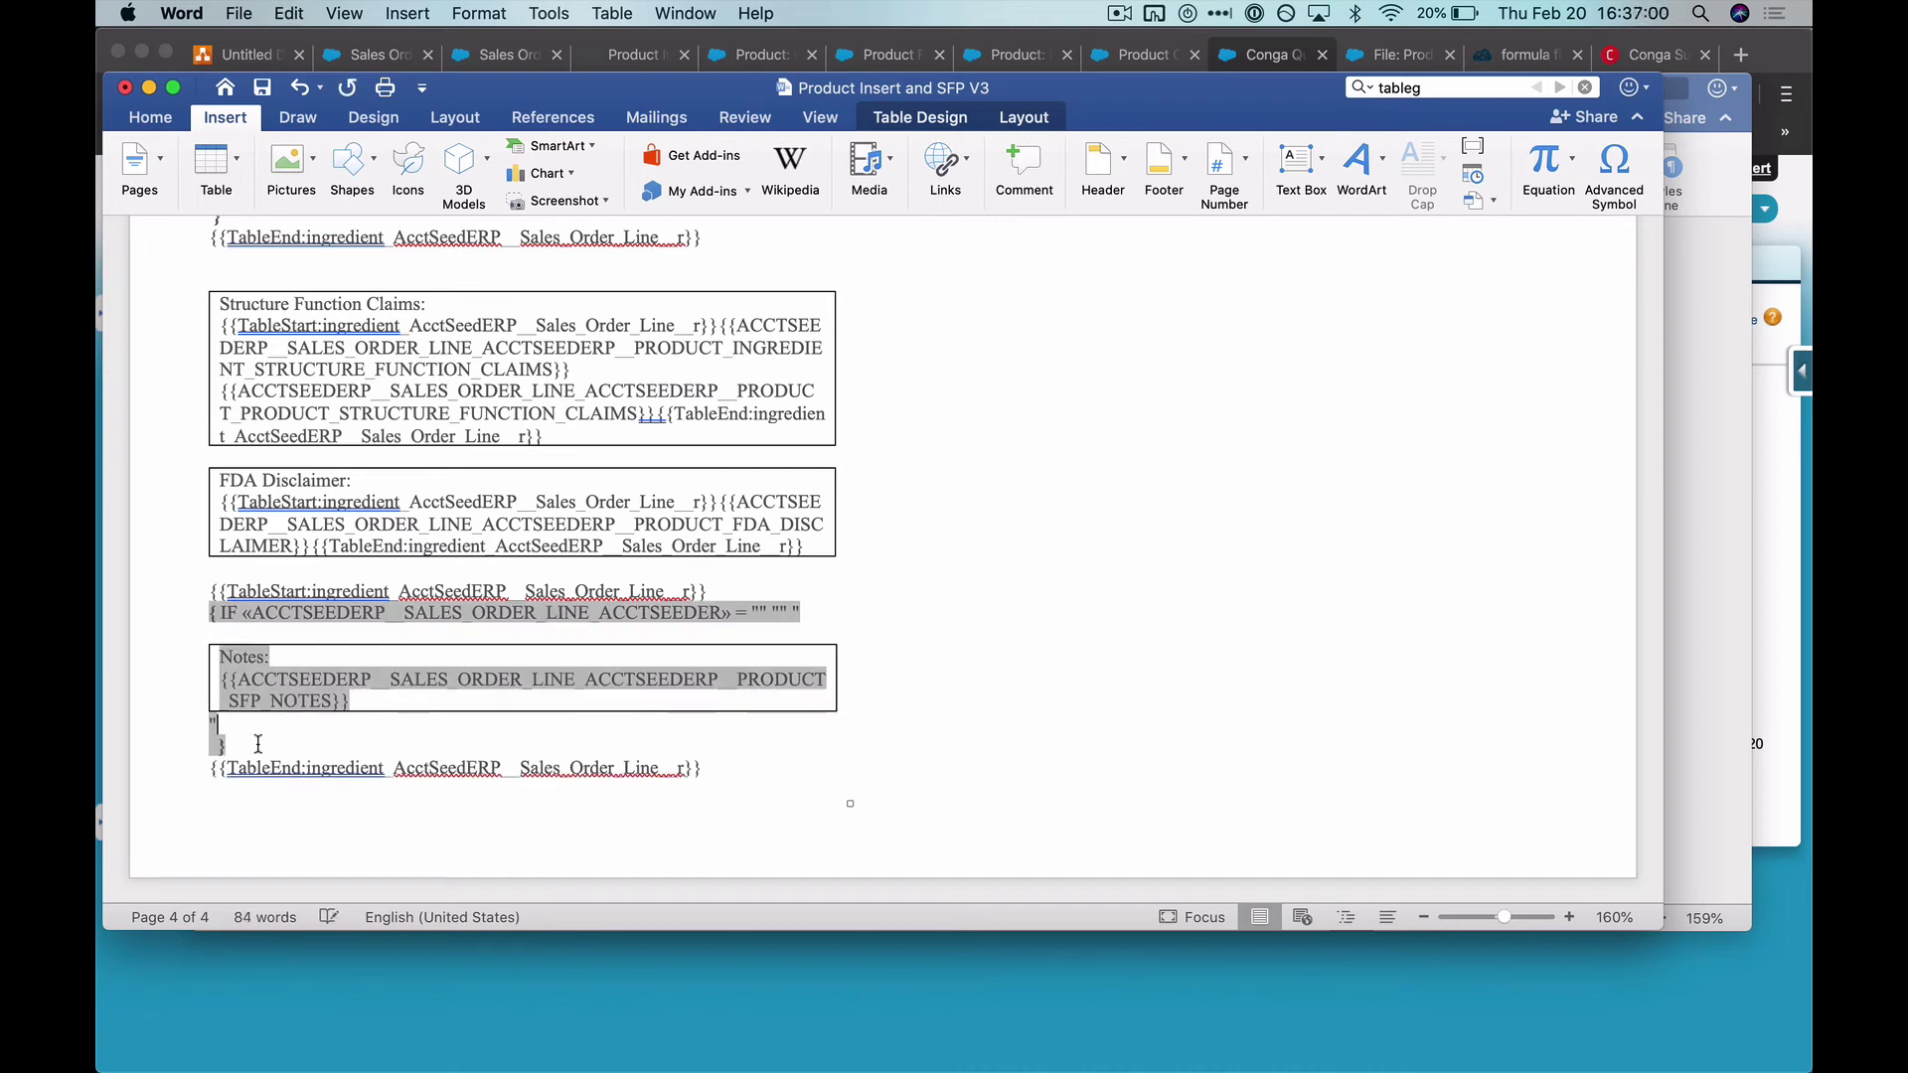
key(Delete)
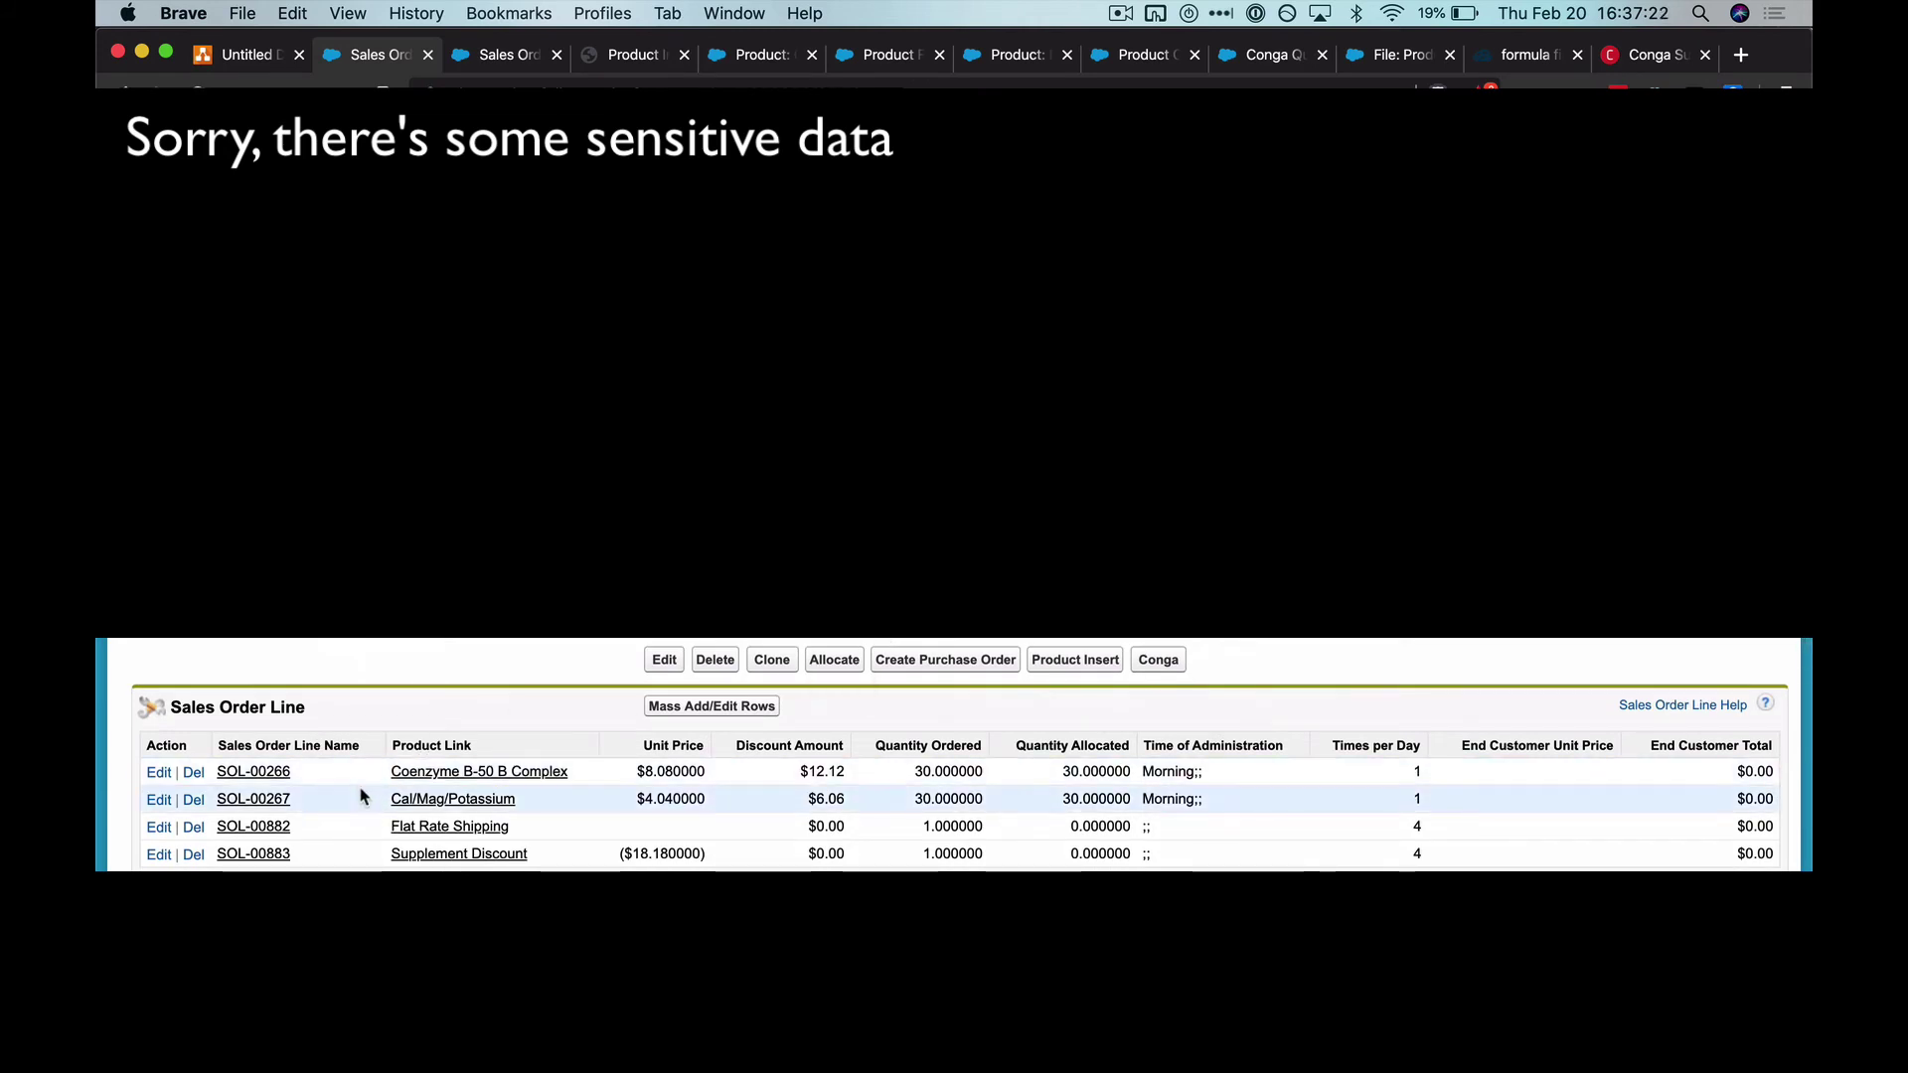
Step: Open the Coenzyme B-50 B Complex and Cal/Mag/Potassium products in new tabs
super+click(397, 773)
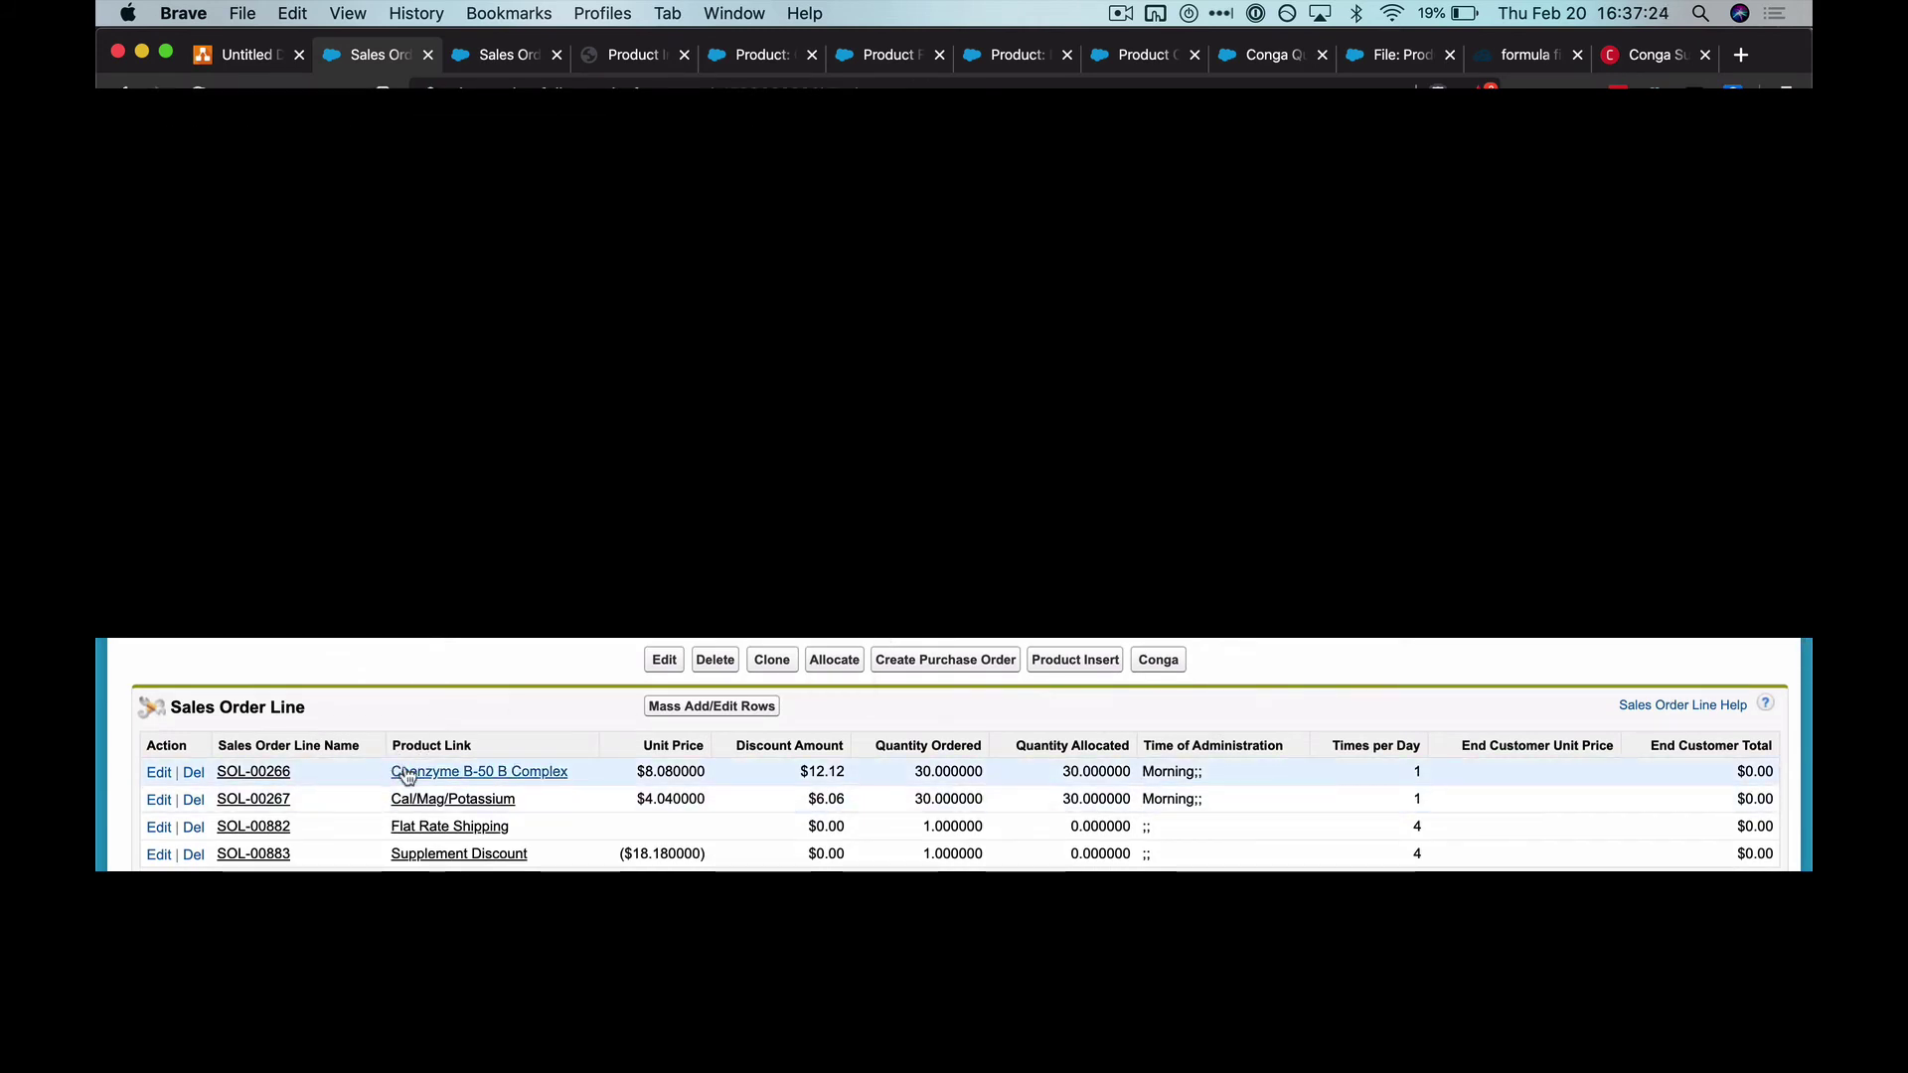
super+click(439, 795)
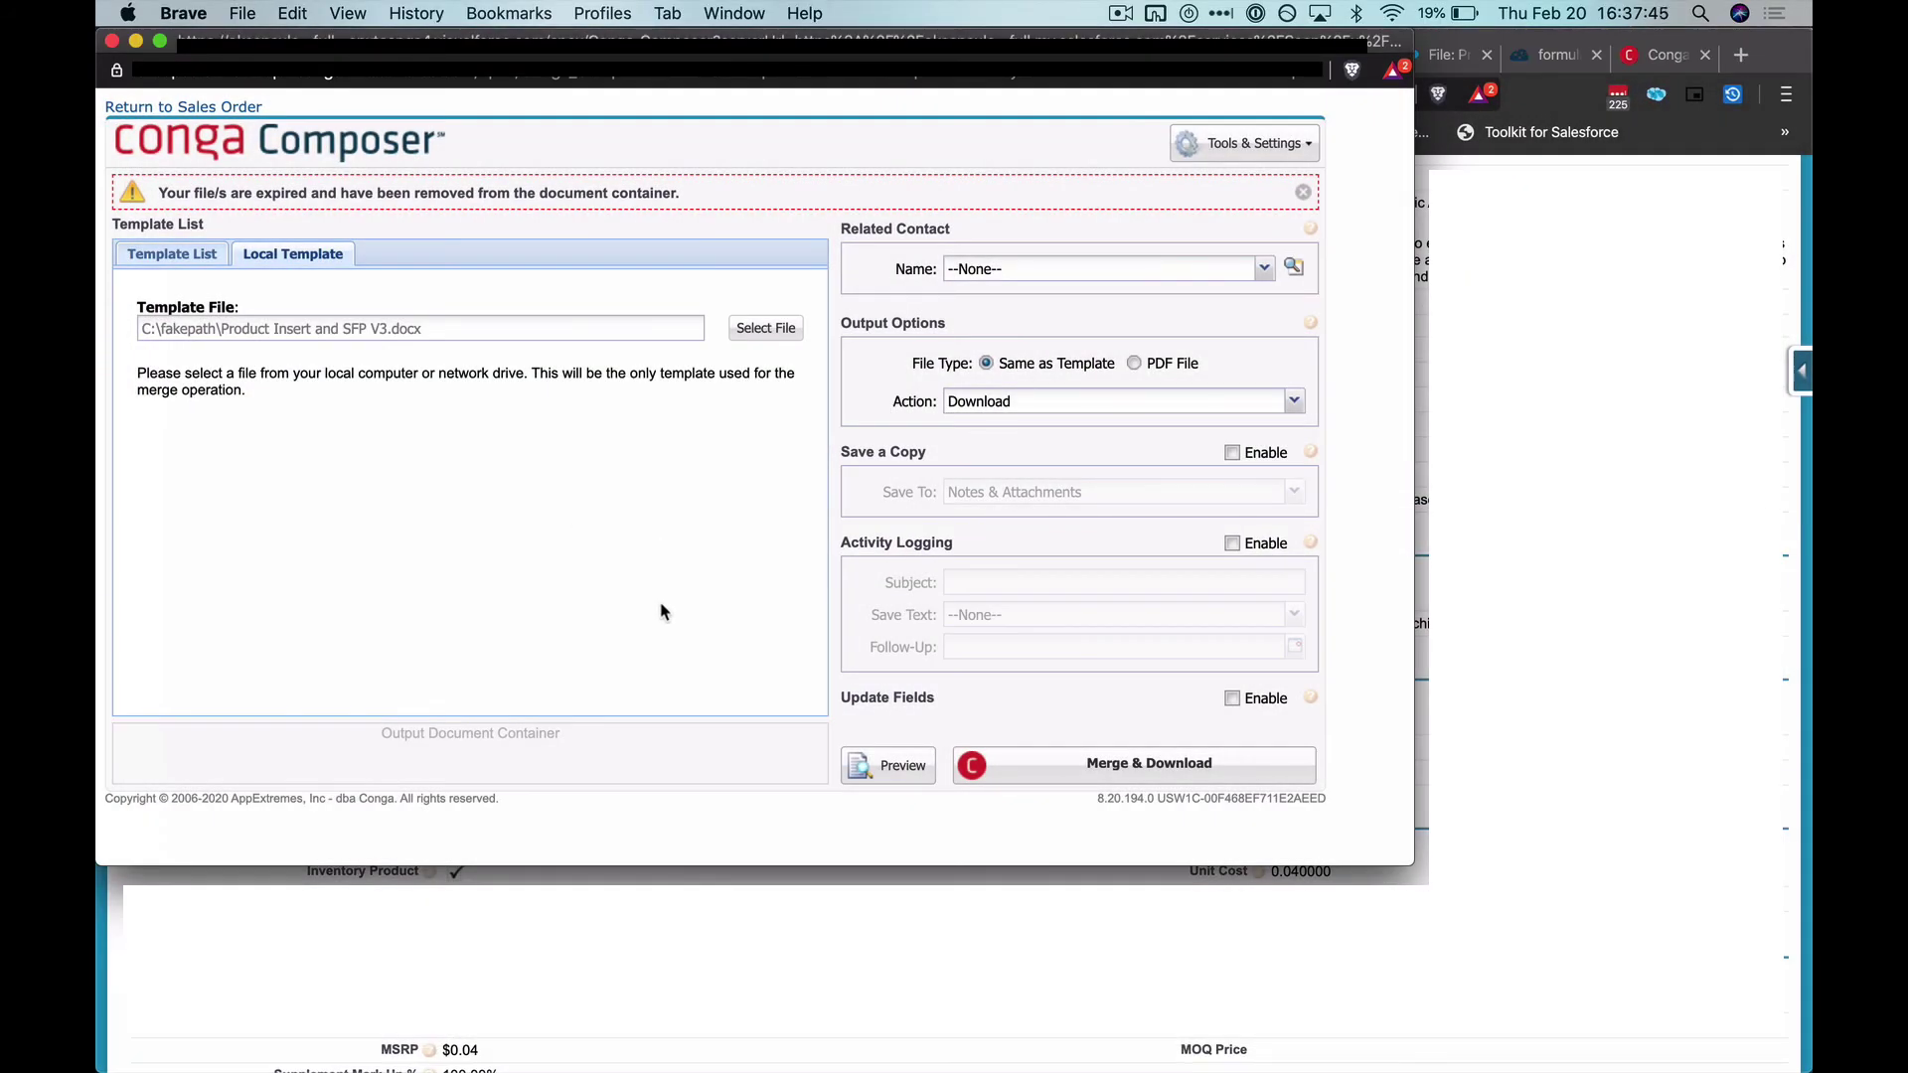
Step: Merge the sales order with local template Product Insert and SFP V3.docx and save the download
click(769, 337)
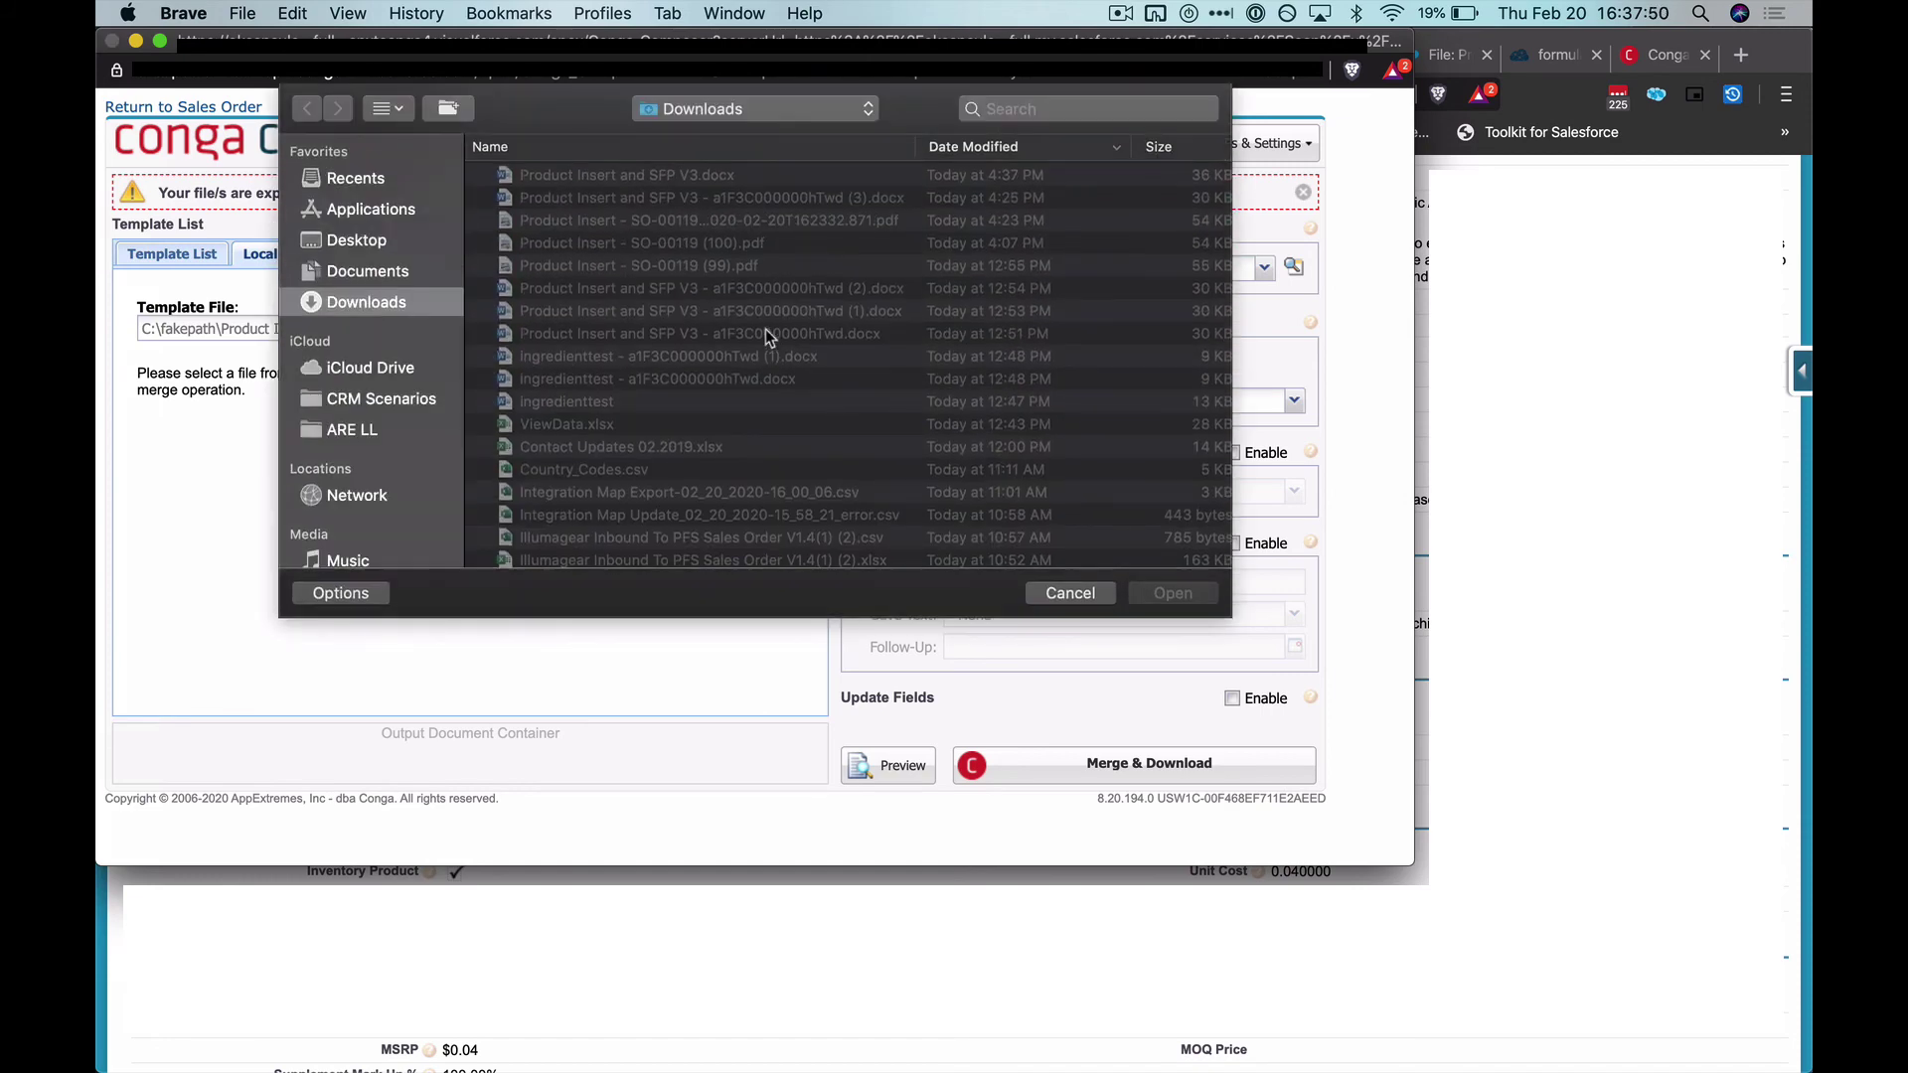
double_click(680, 177)
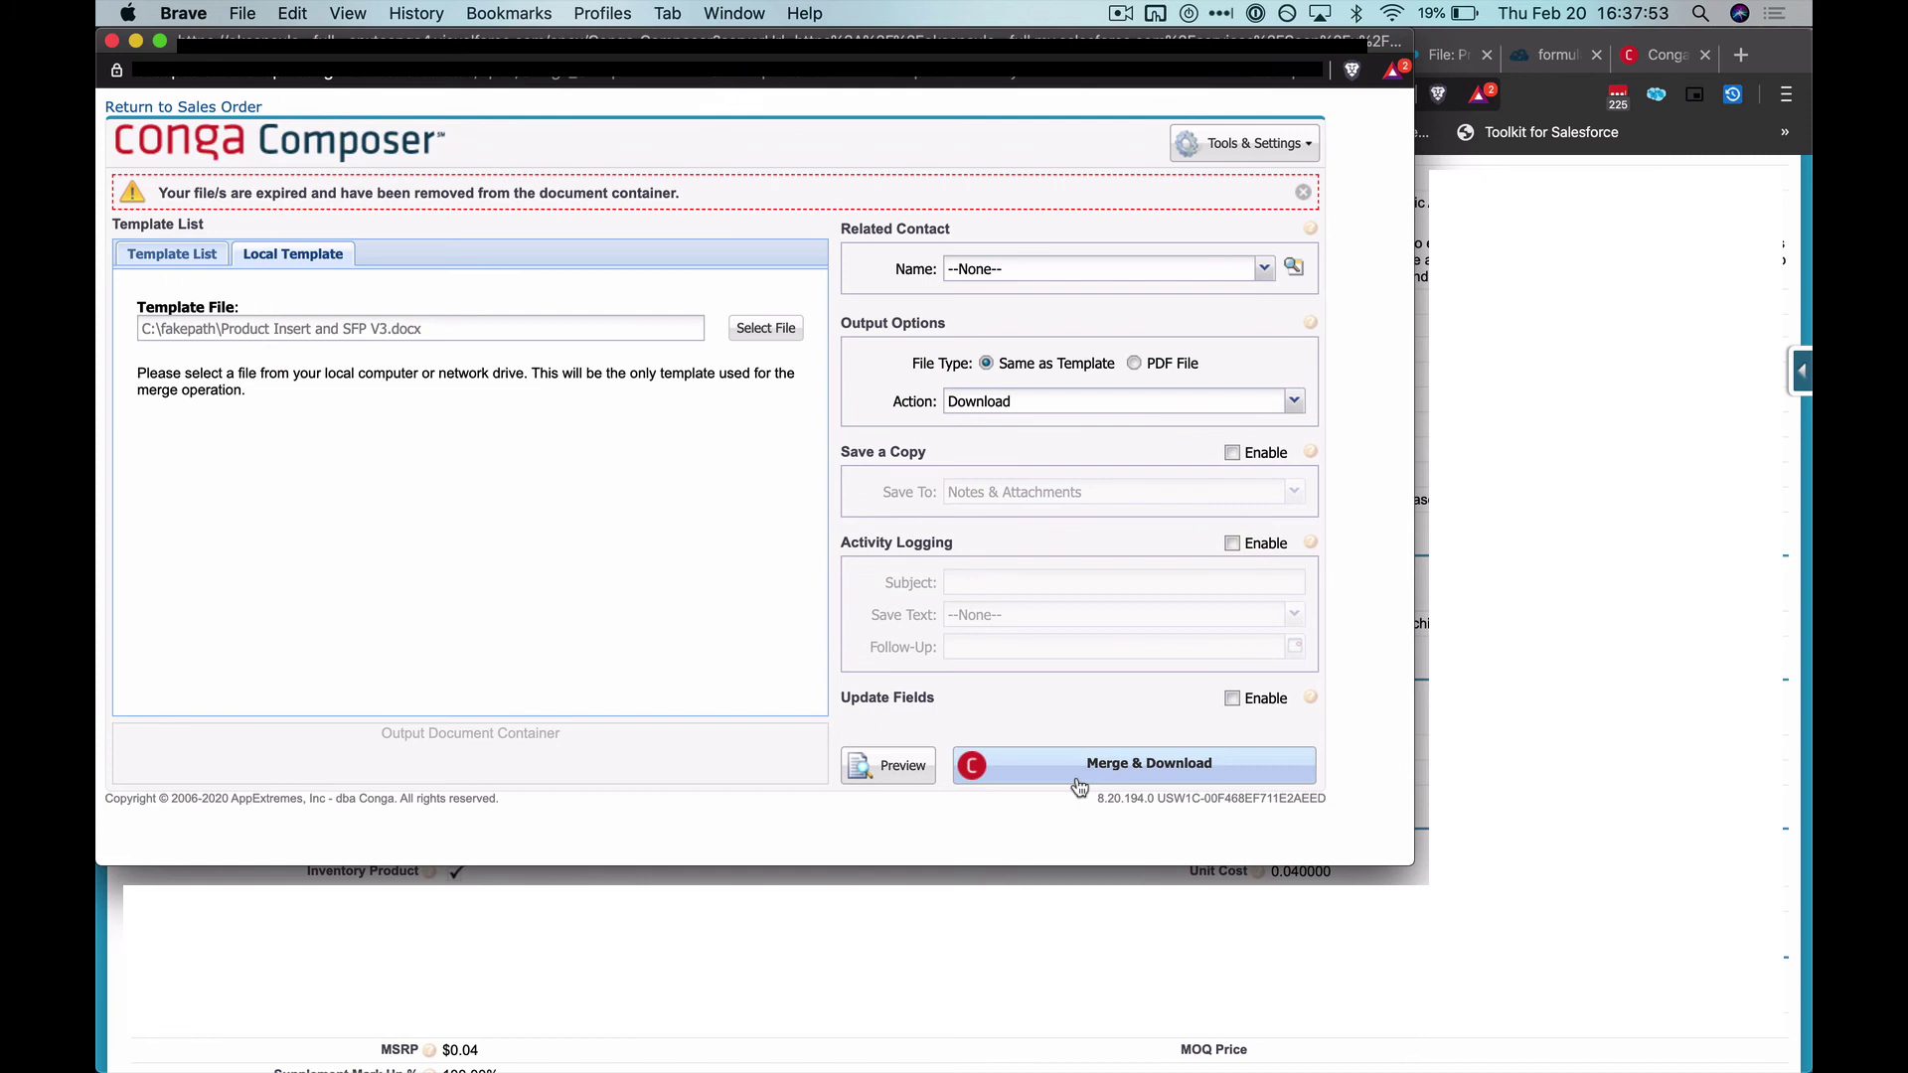
click(1081, 773)
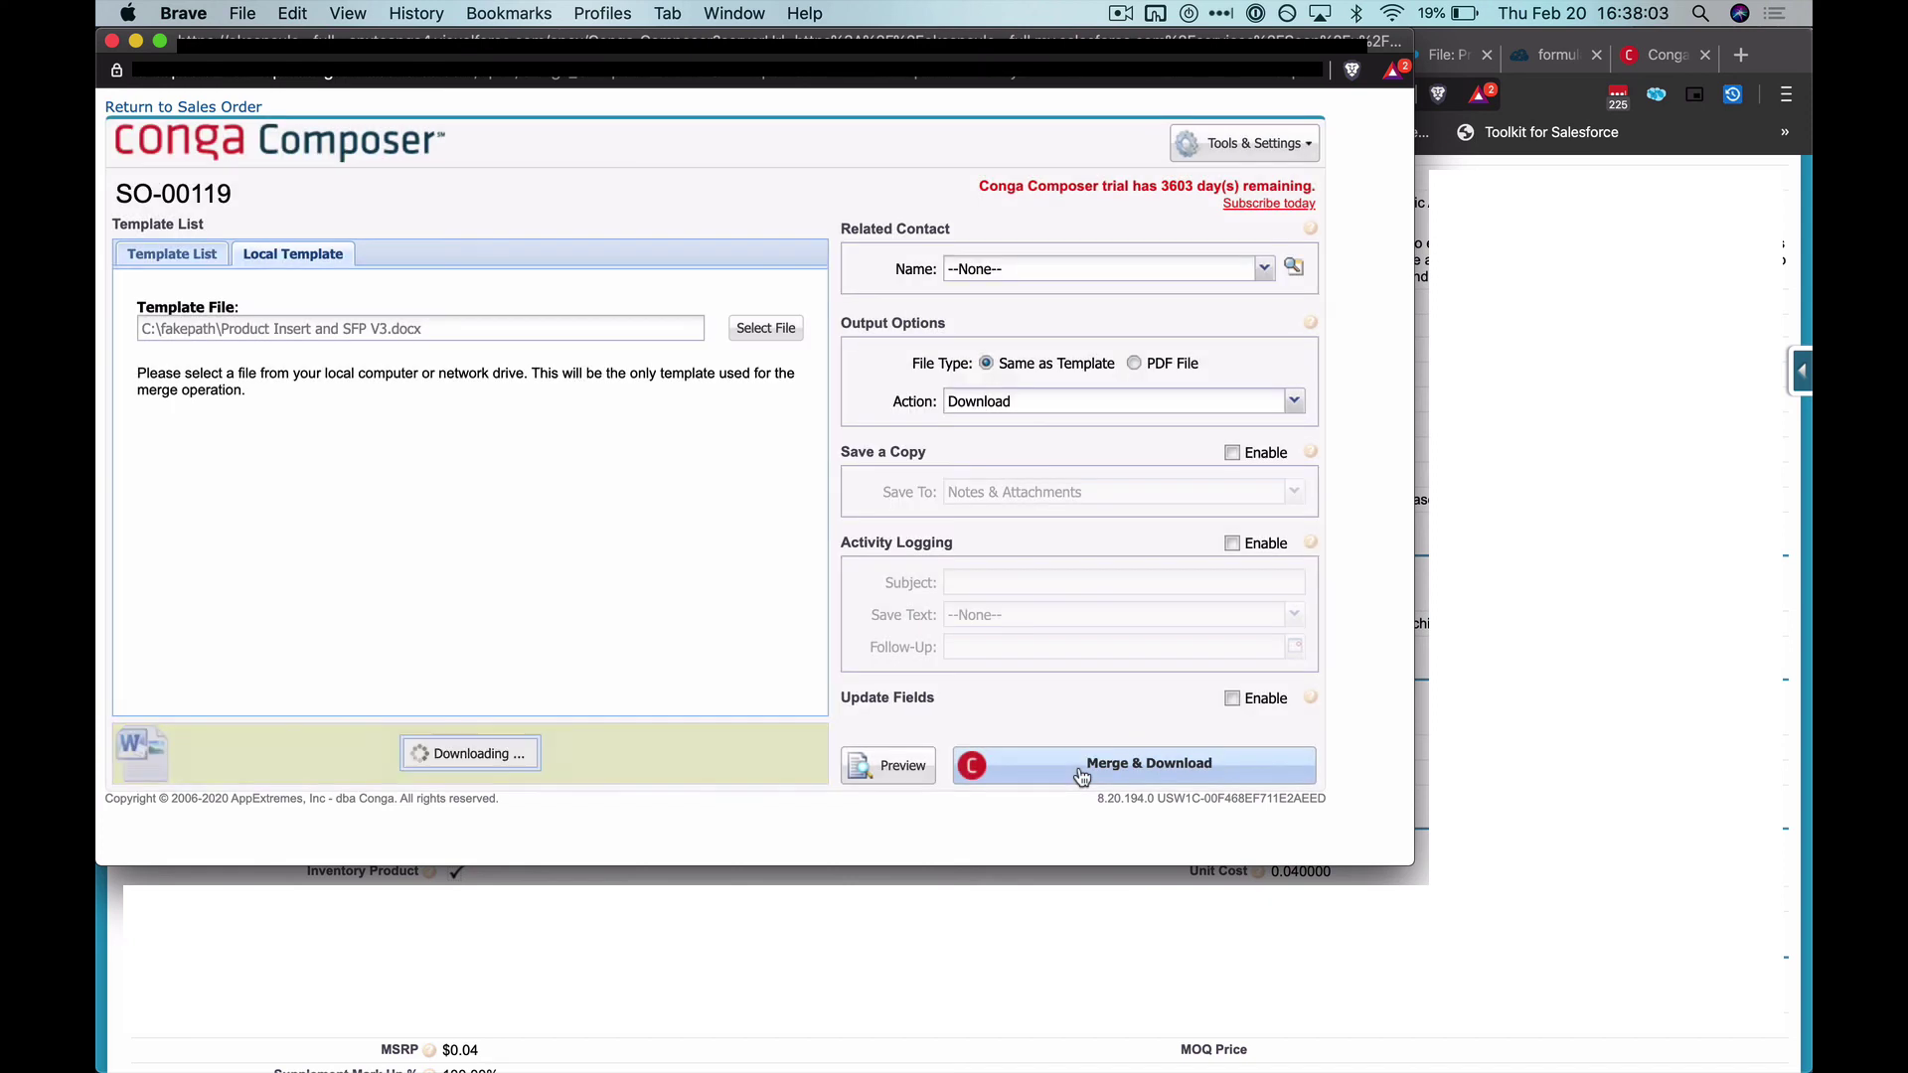
key(Return)
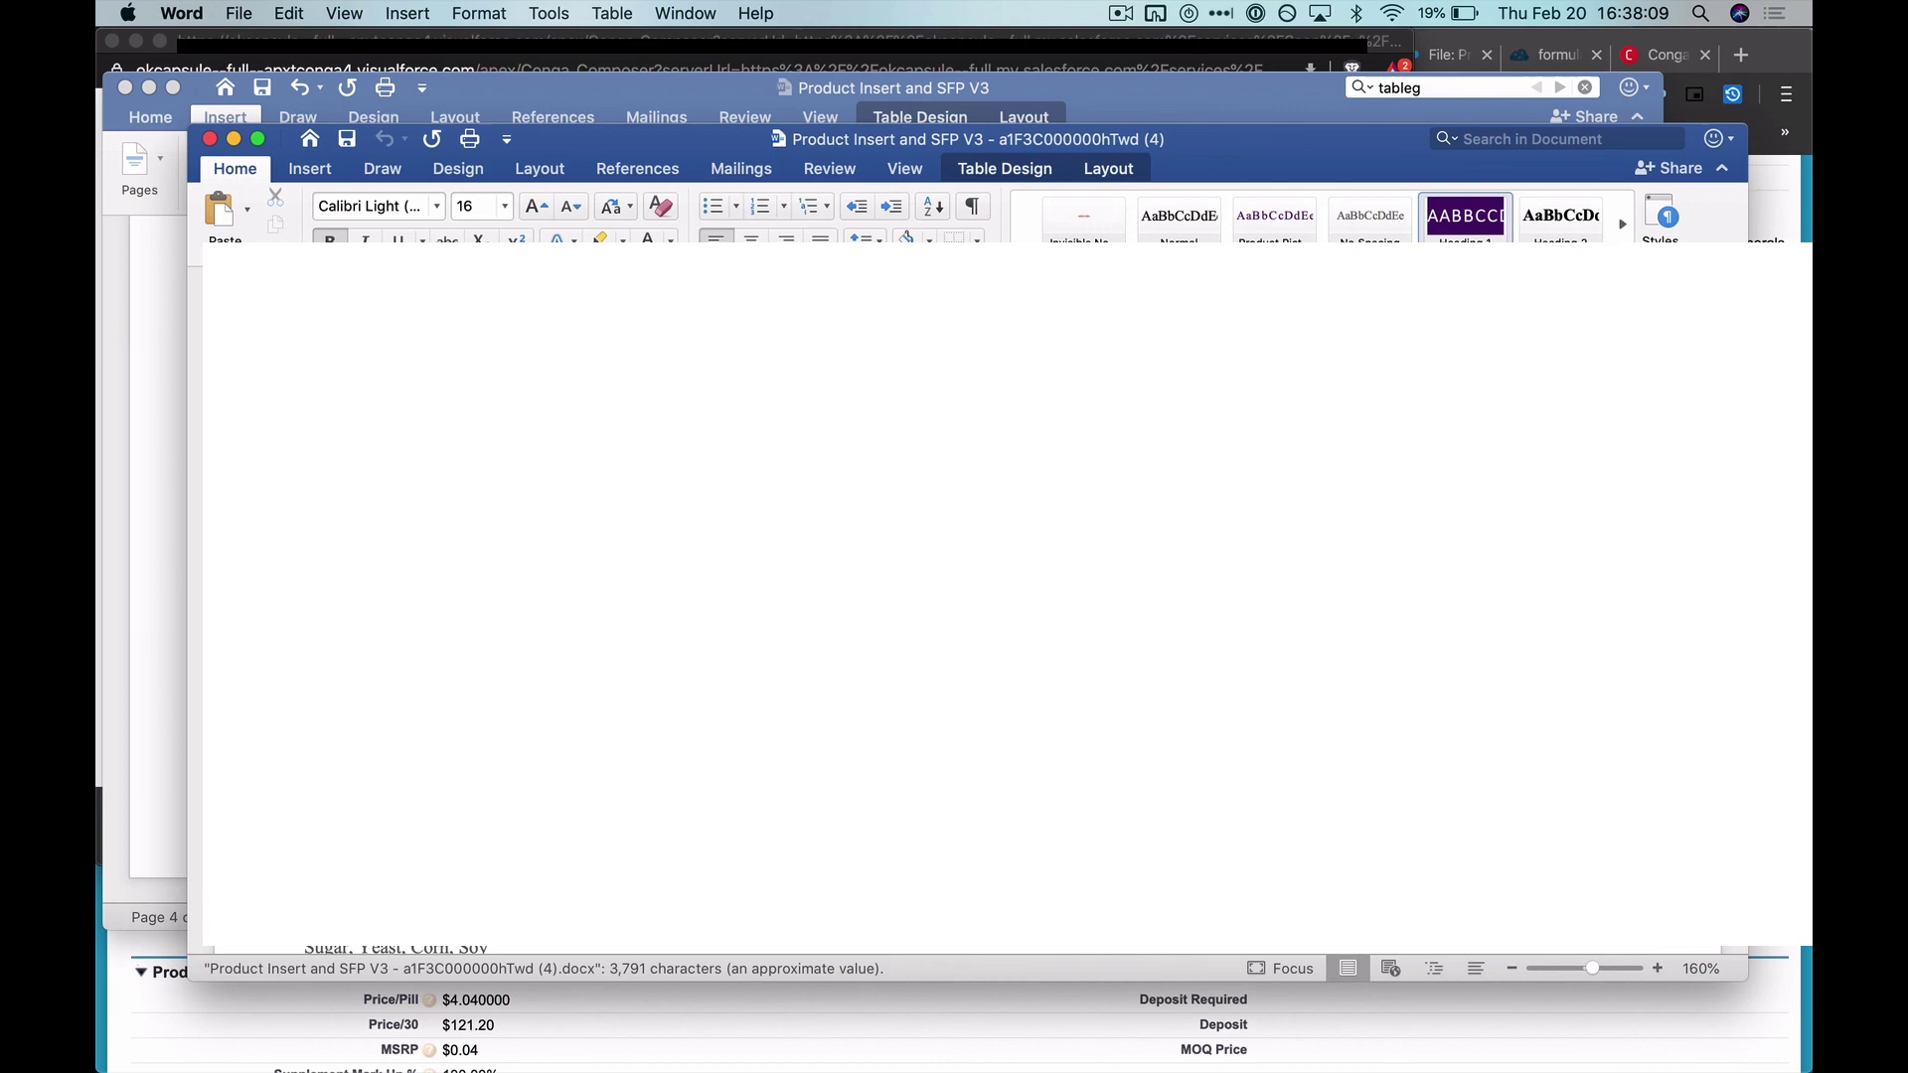
Step: Check the merged output shows 'Notes: Test notes', then return to the Product Insert and SFP V3 template
scroll(895, 828, down, 10)
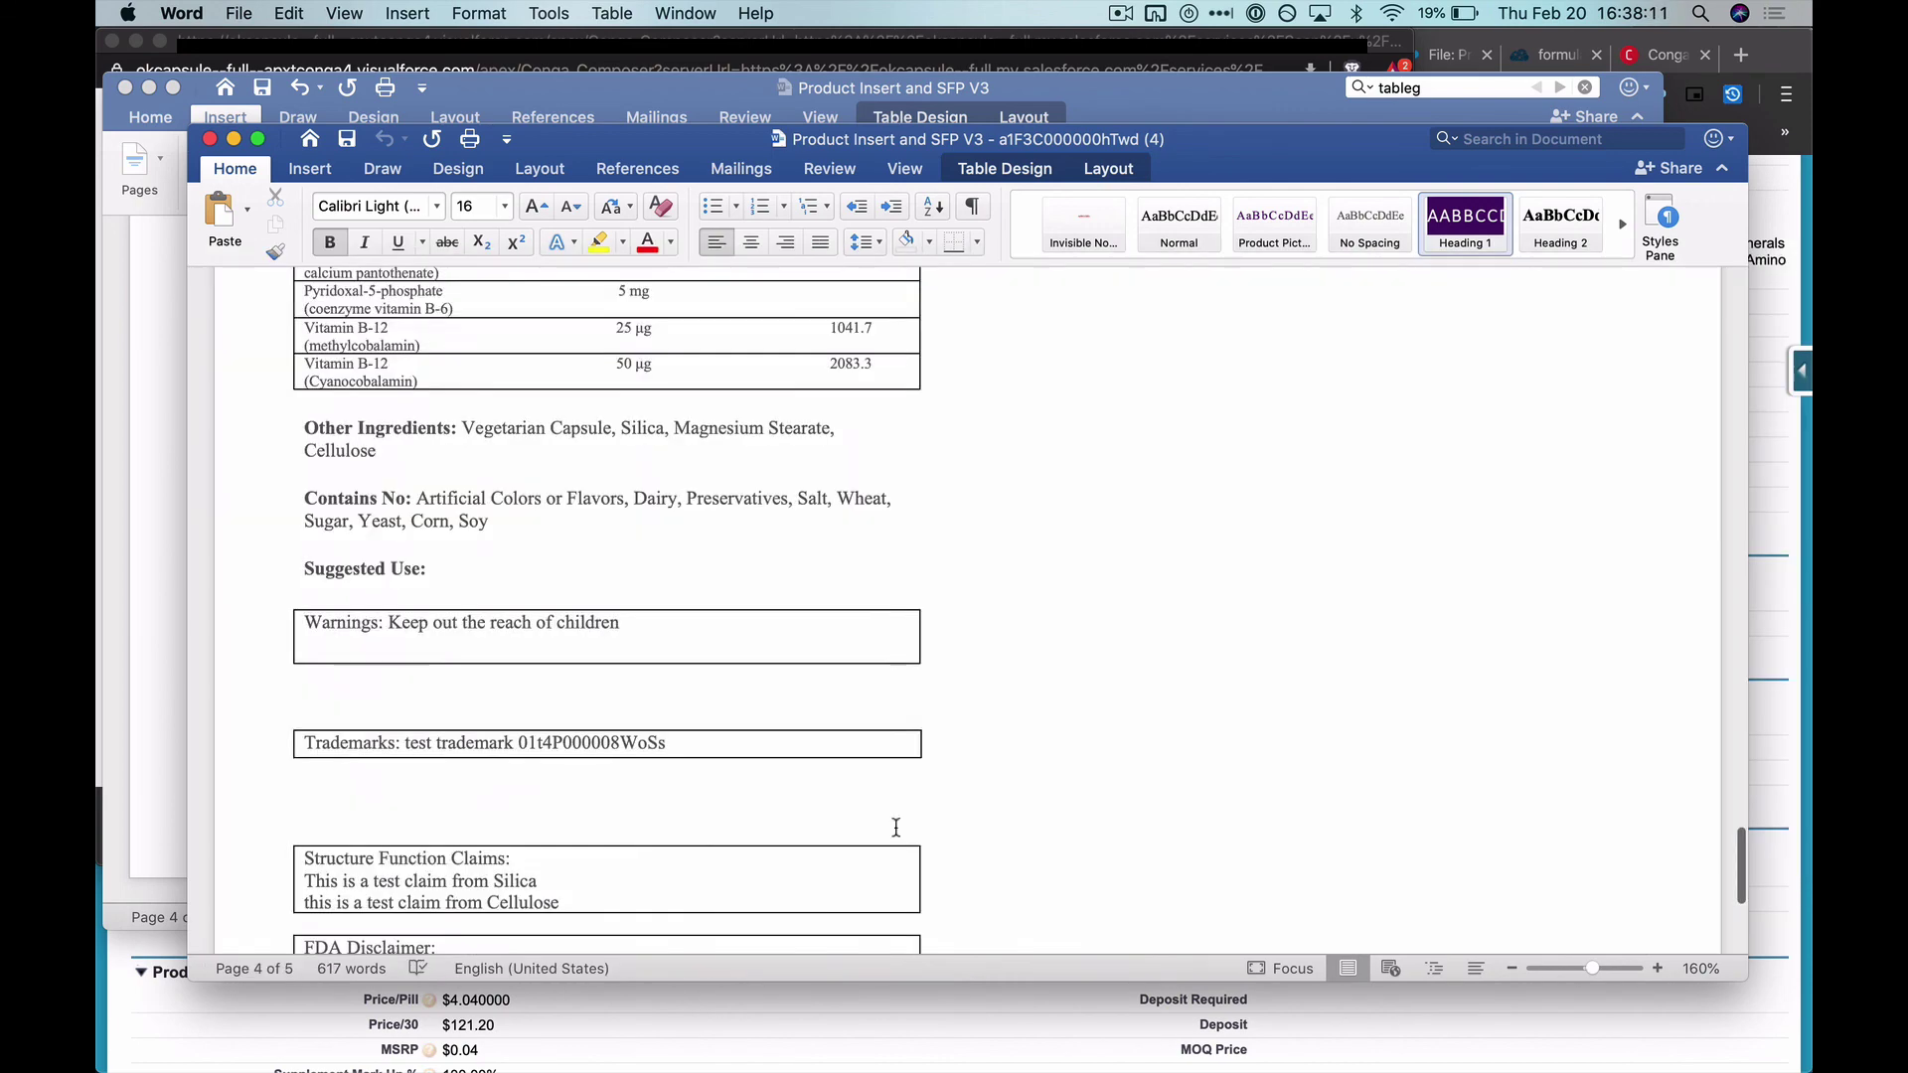
scroll(893, 829, down, 2)
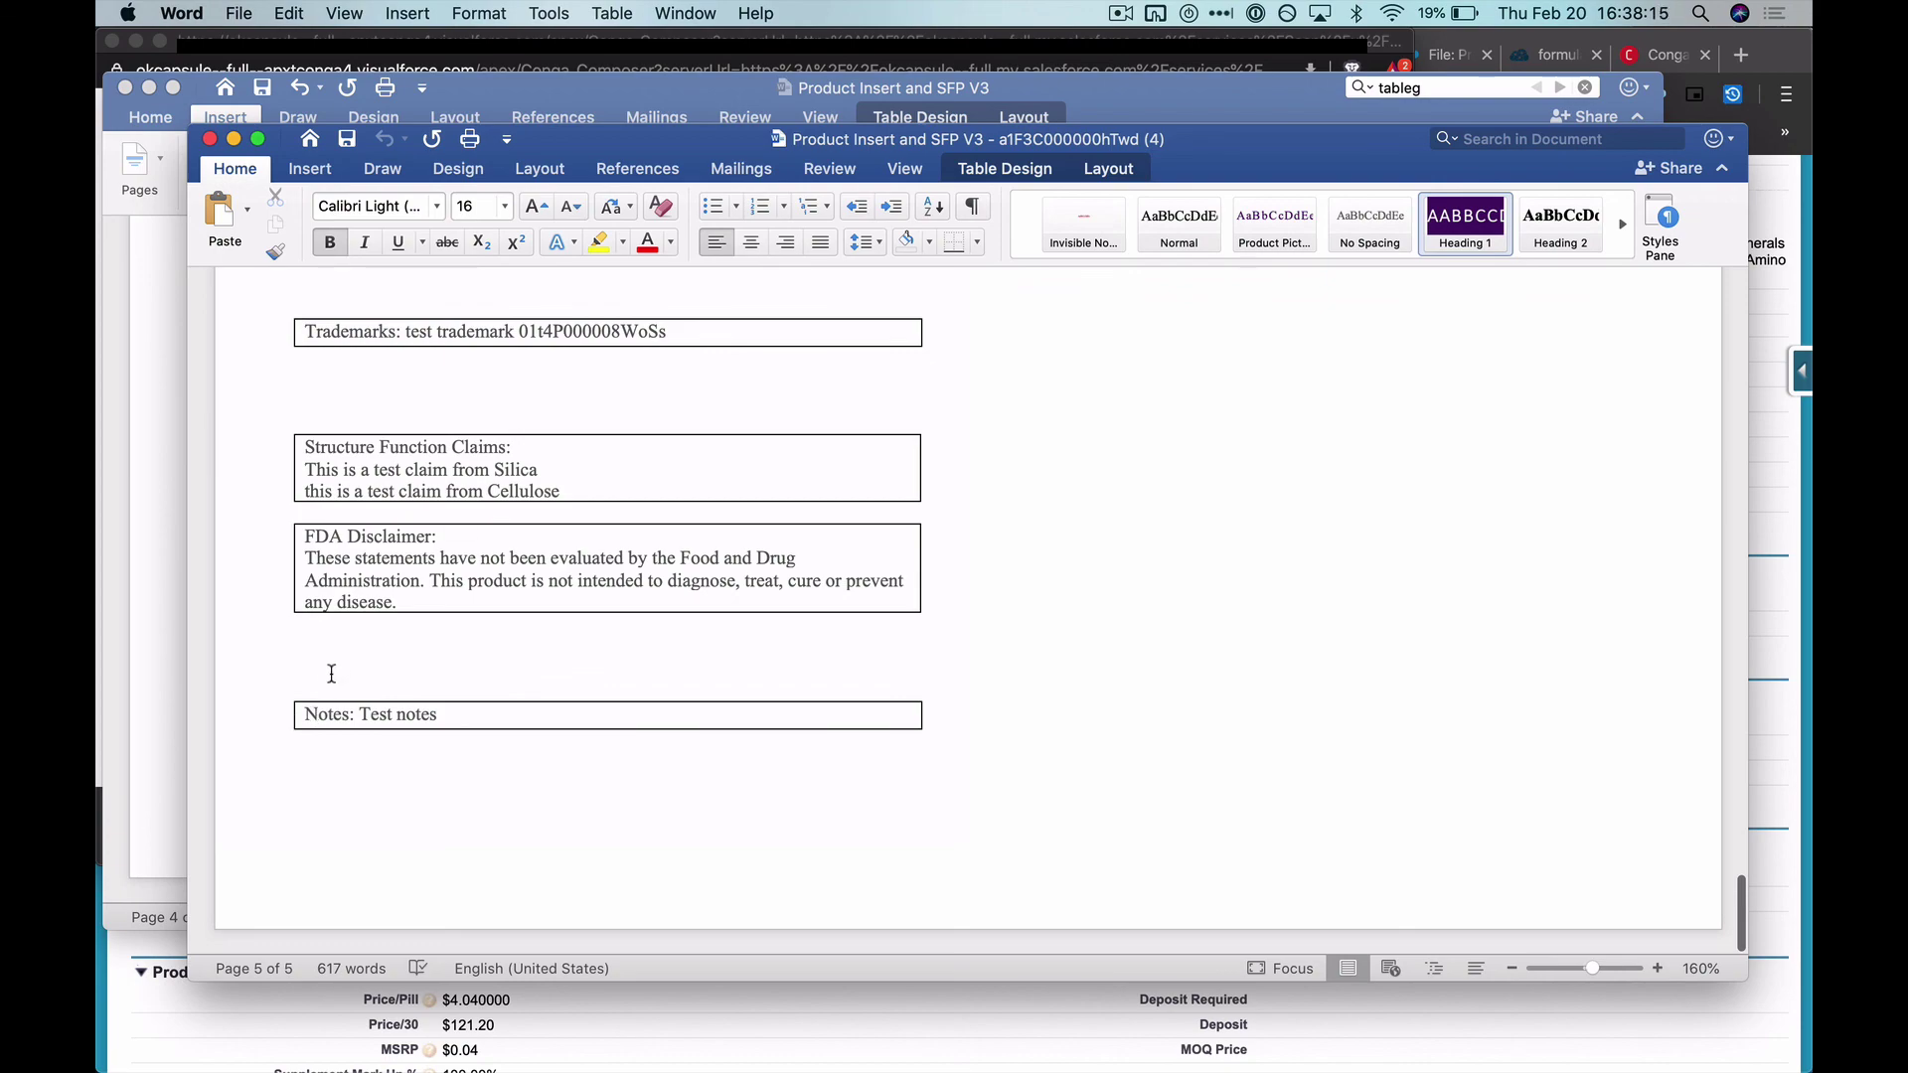
scroll(434, 715, up, 15)
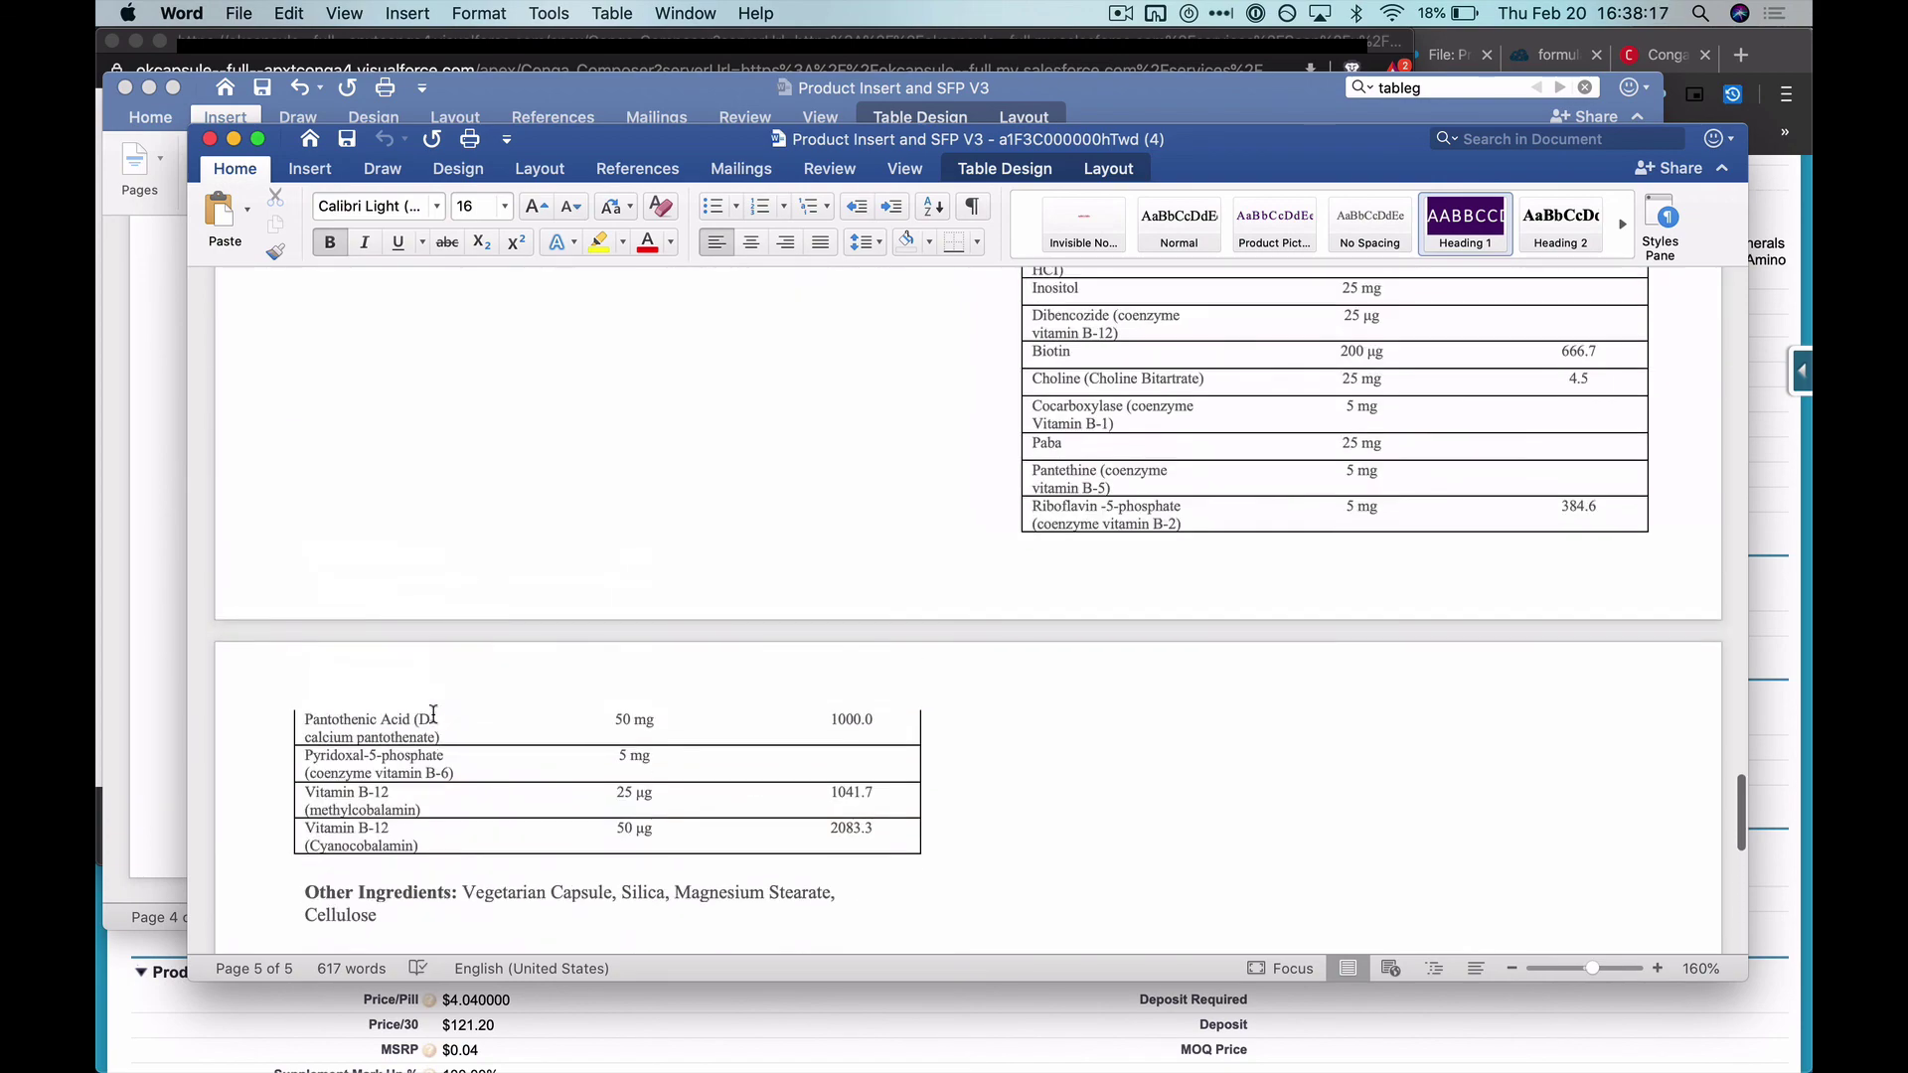
scroll(430, 721, up, 10)
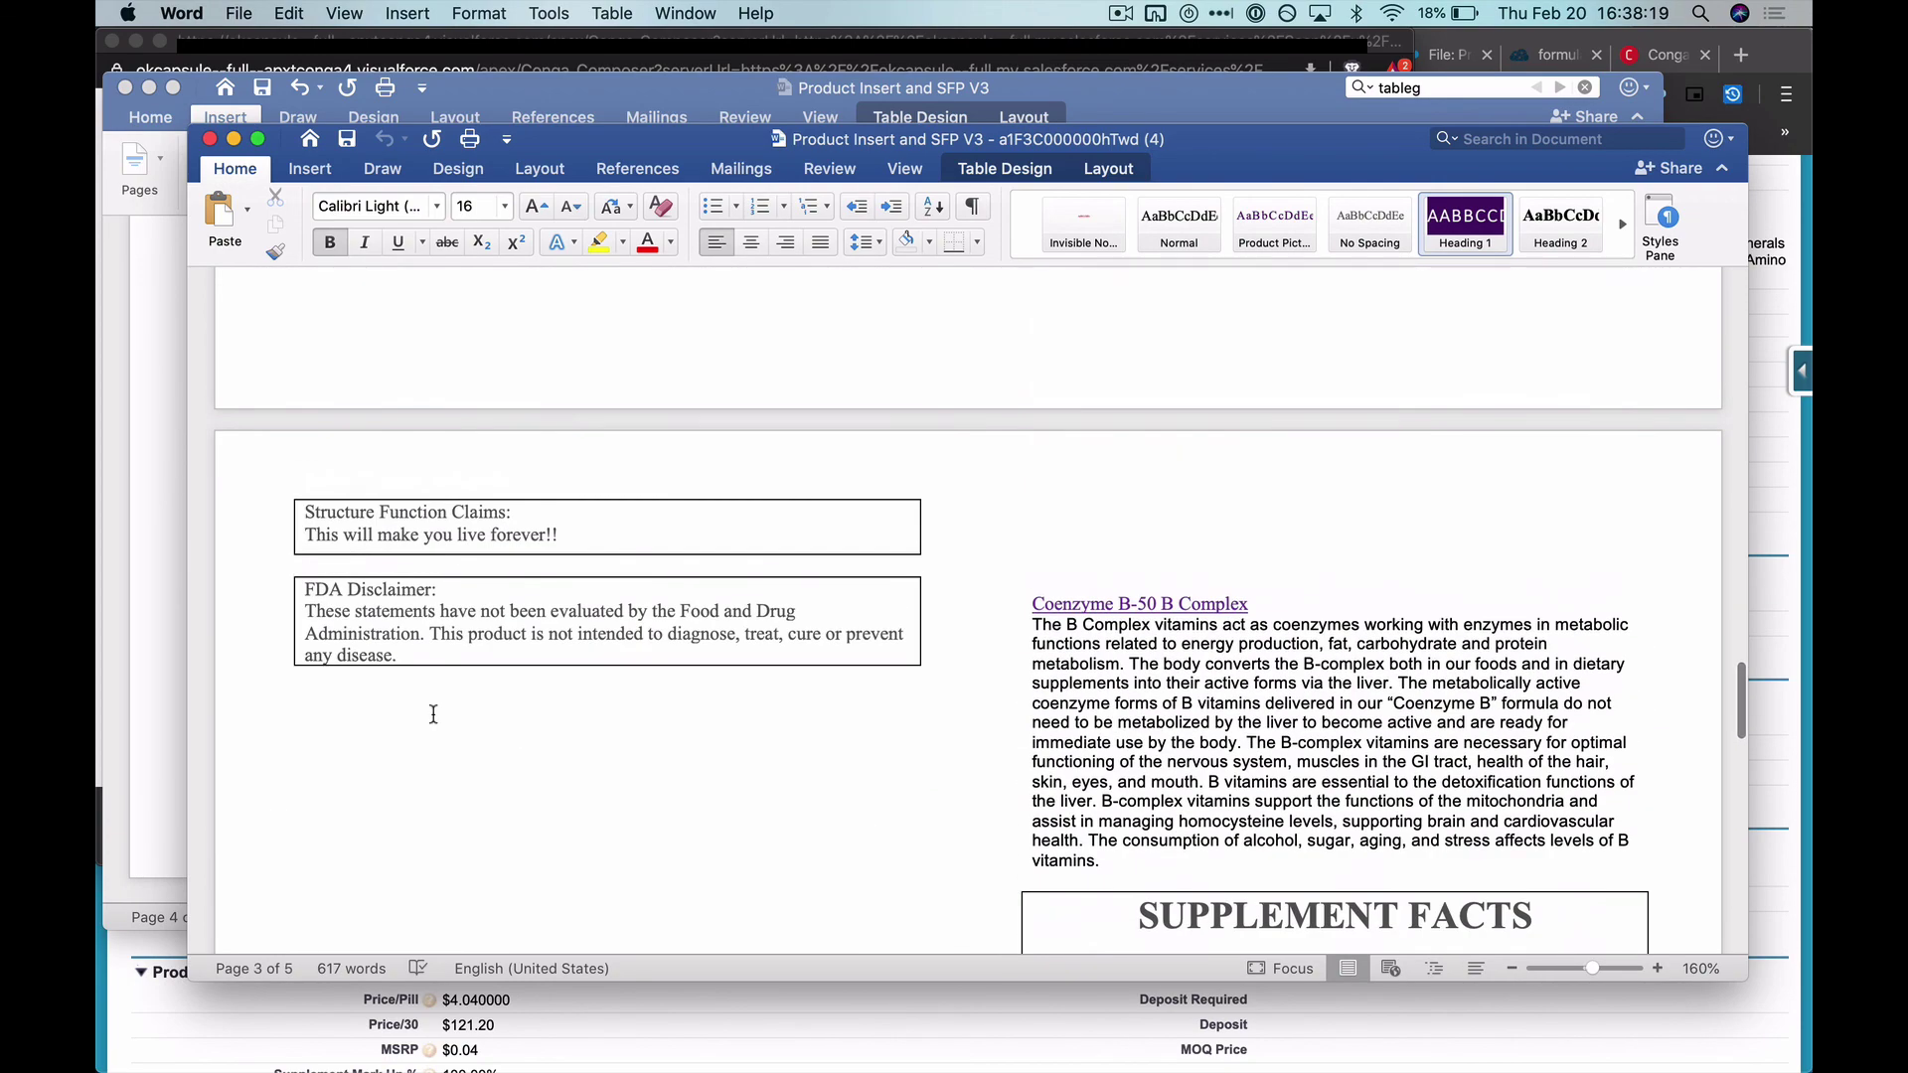
scroll(433, 713, down, 2)
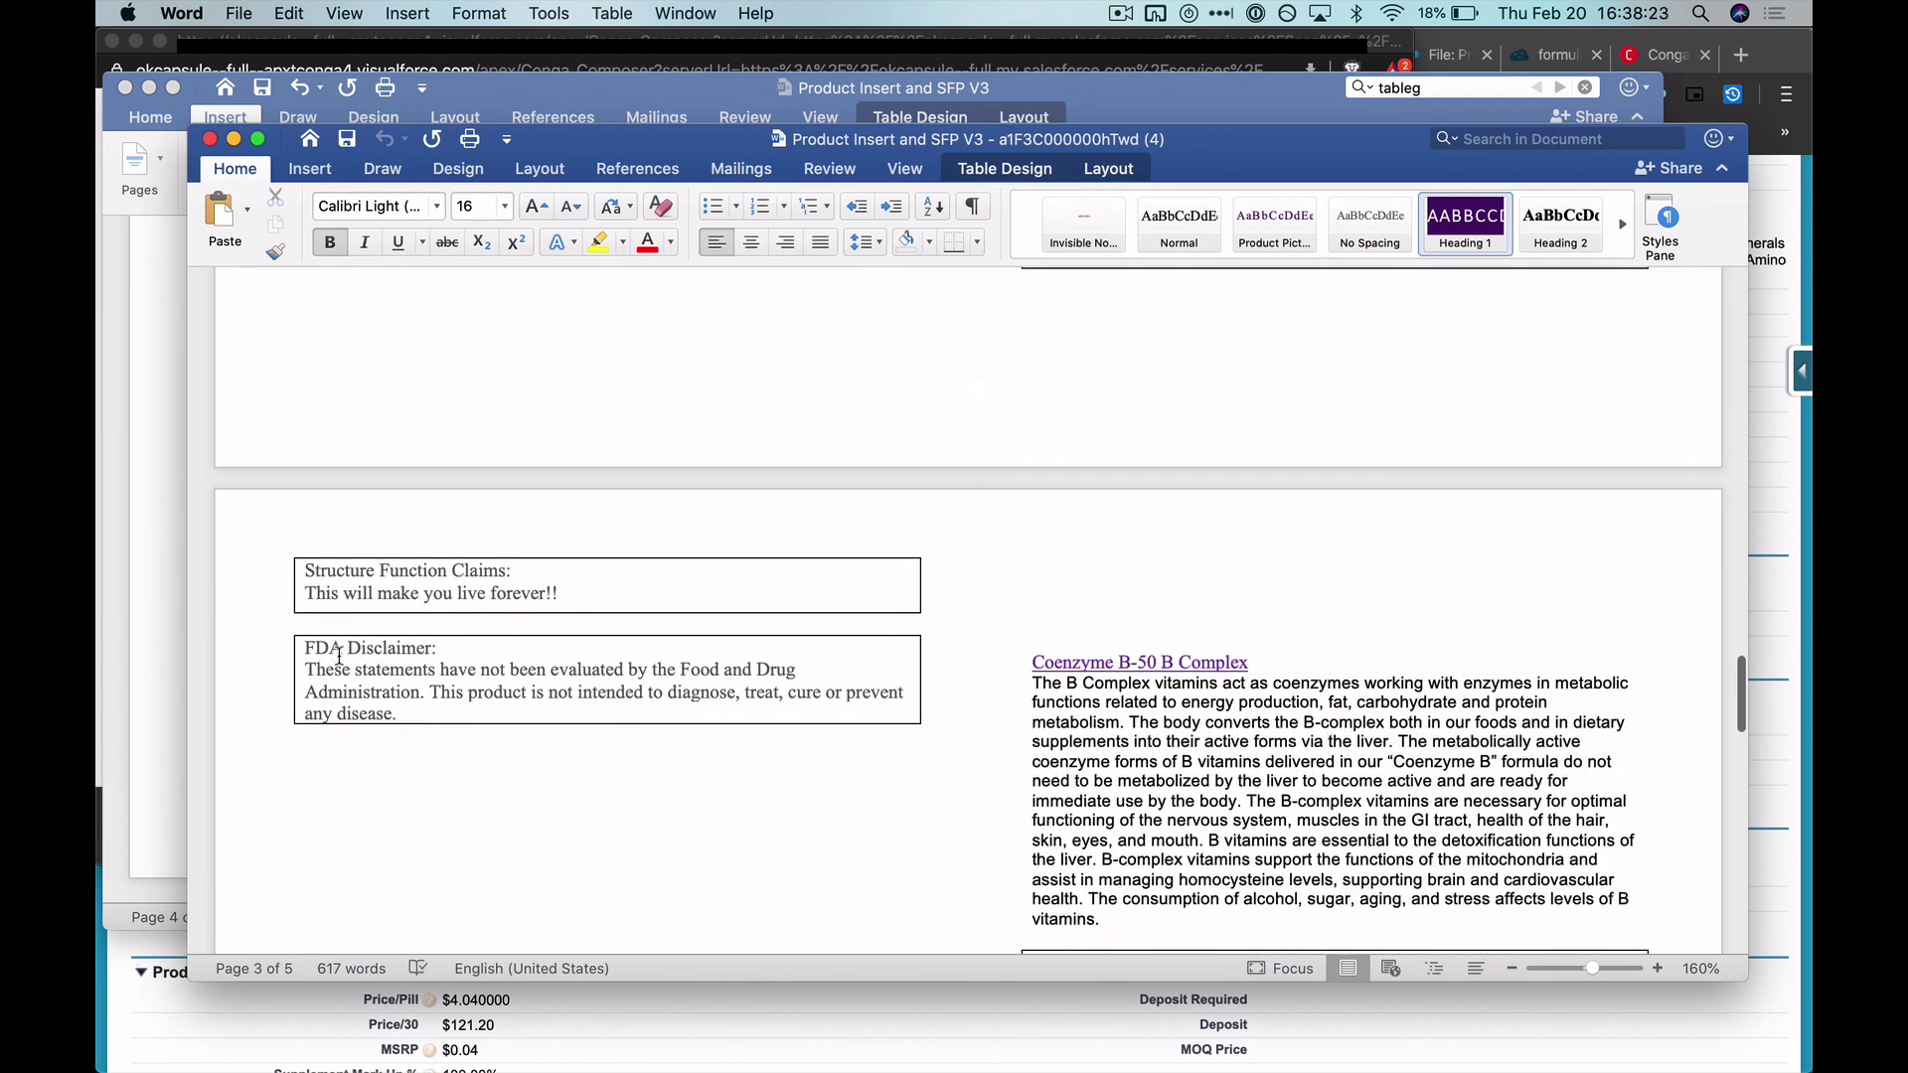
click(171, 696)
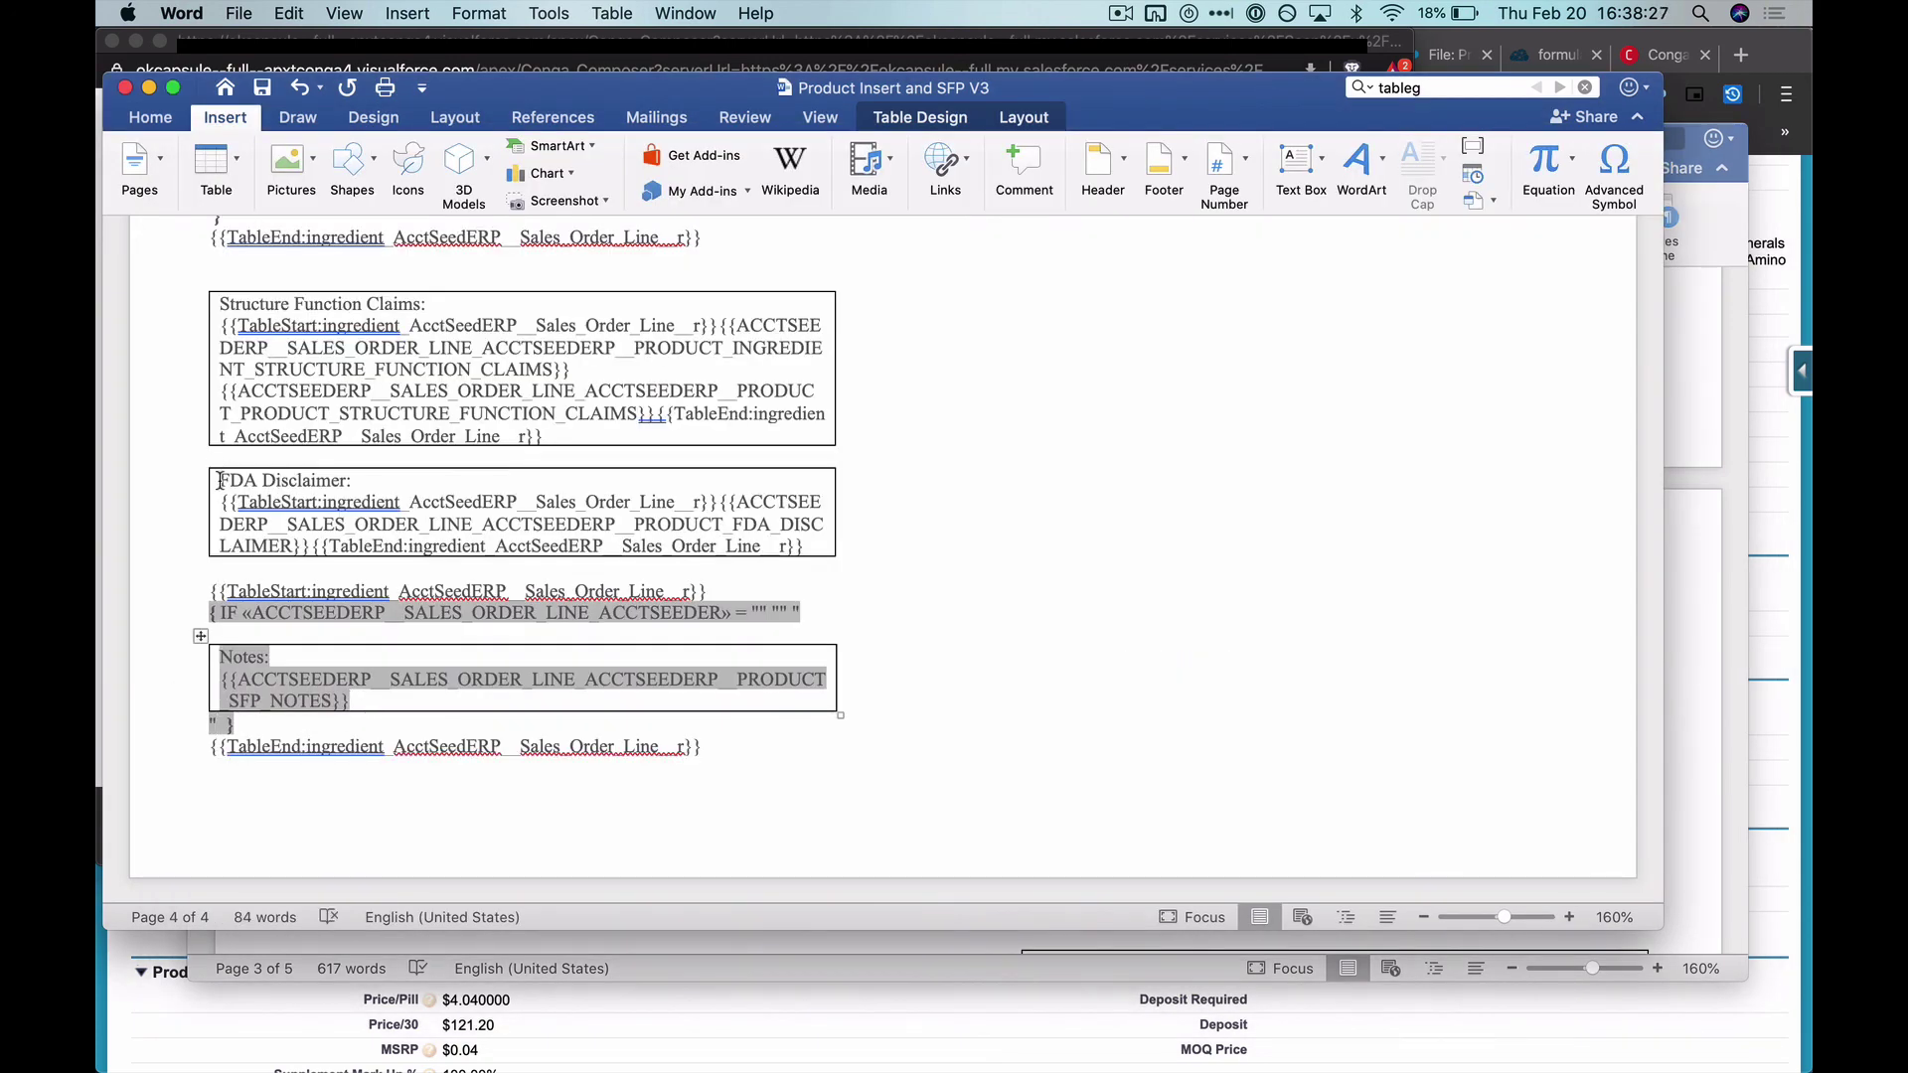
drag(219, 481, 350, 547)
click(853, 722)
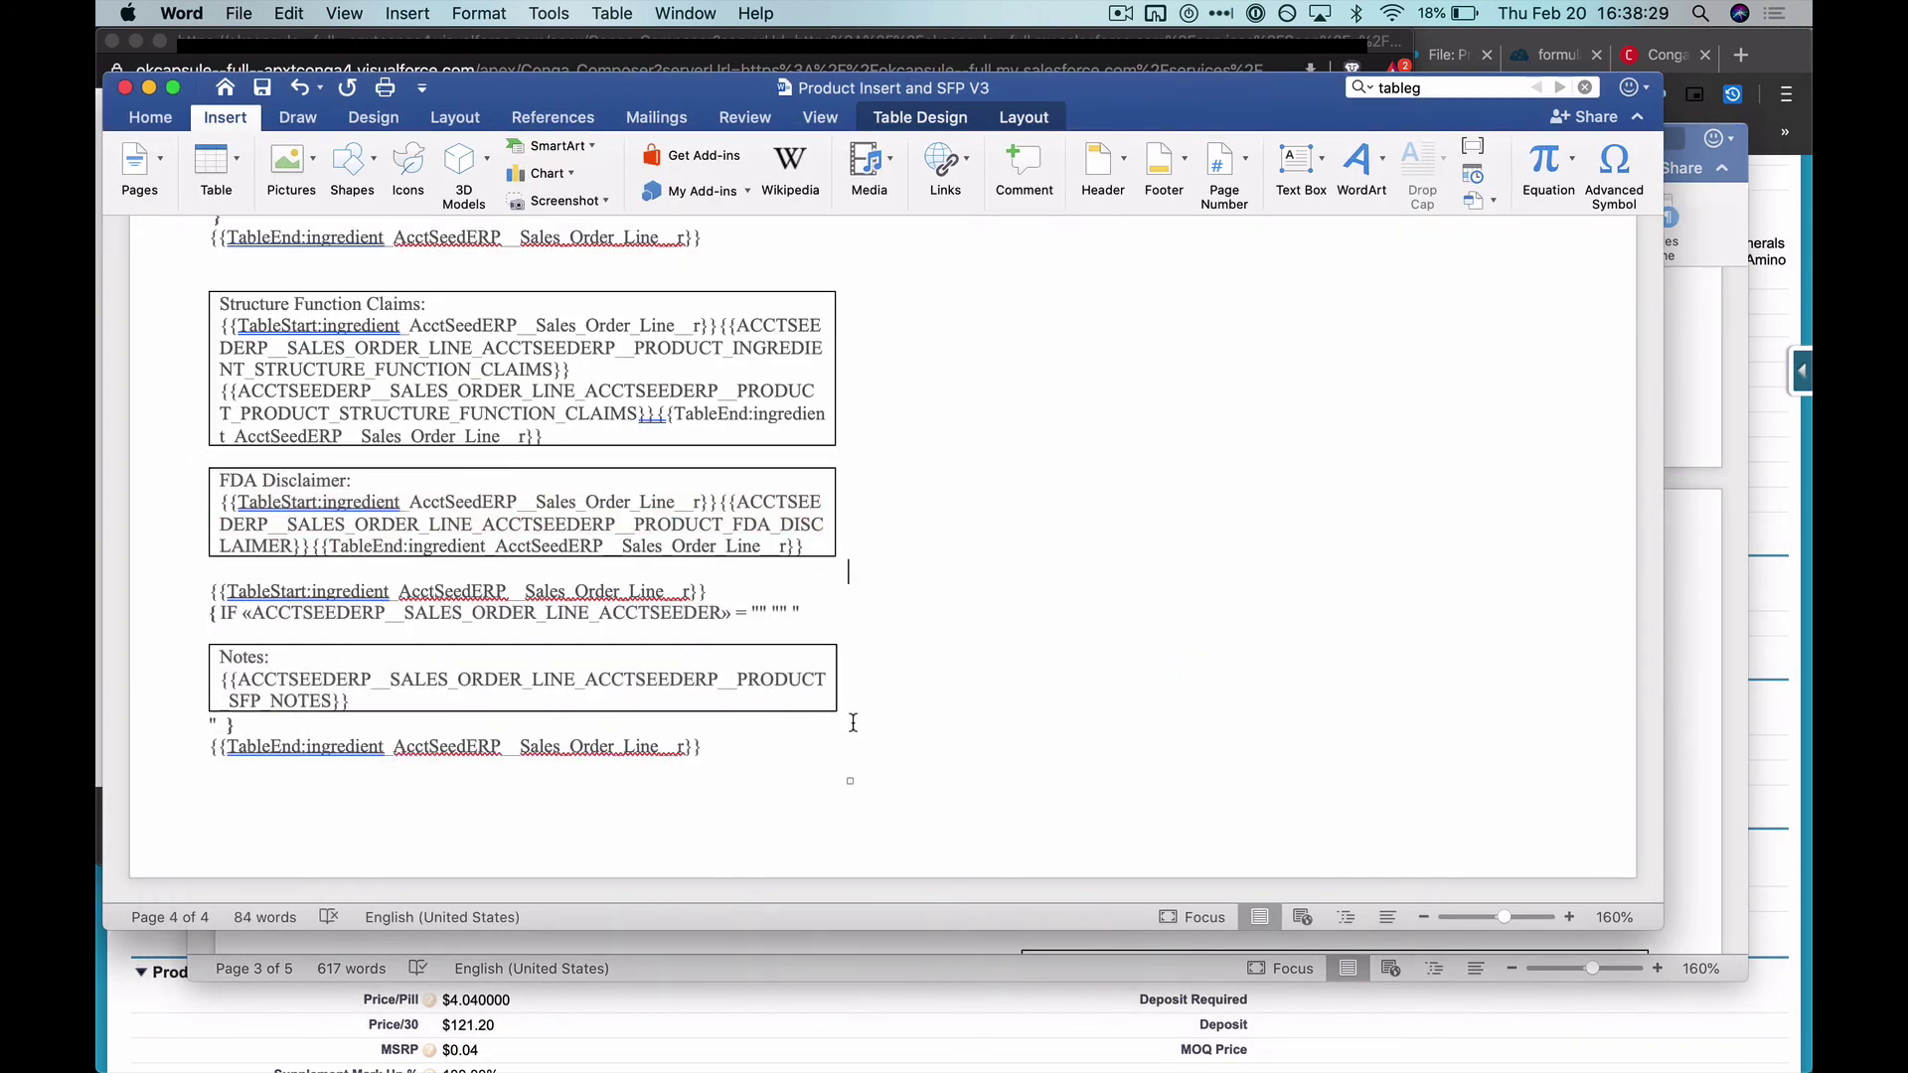